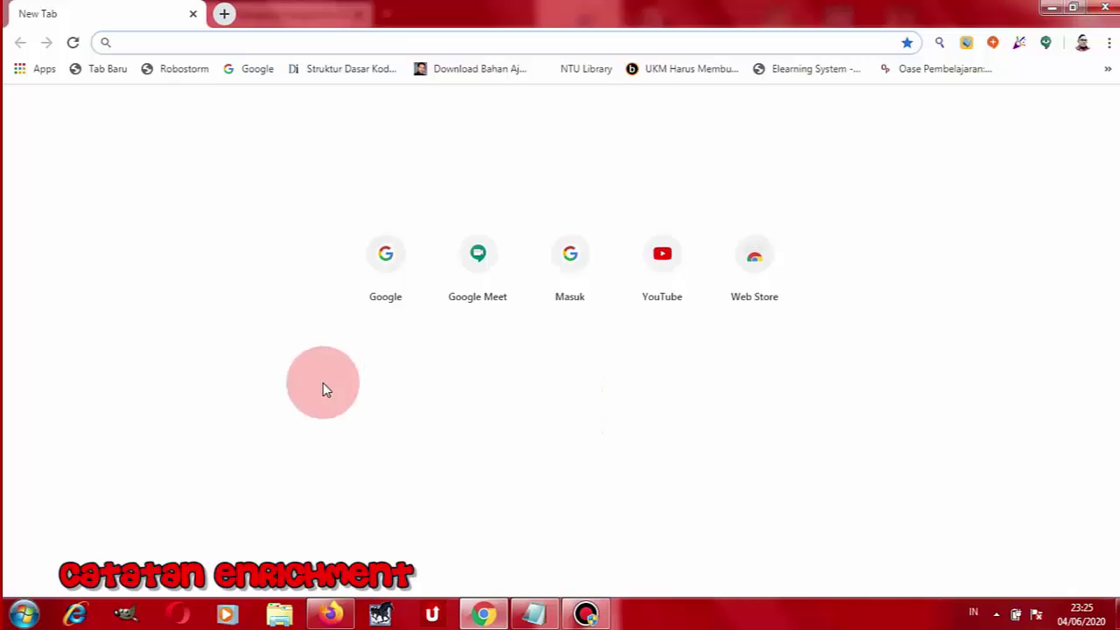
Open the Extensions page and locate Virtual backgrounds for Google Meet and Visual Effects for Google Meet among the installed extensions
click(1111, 44)
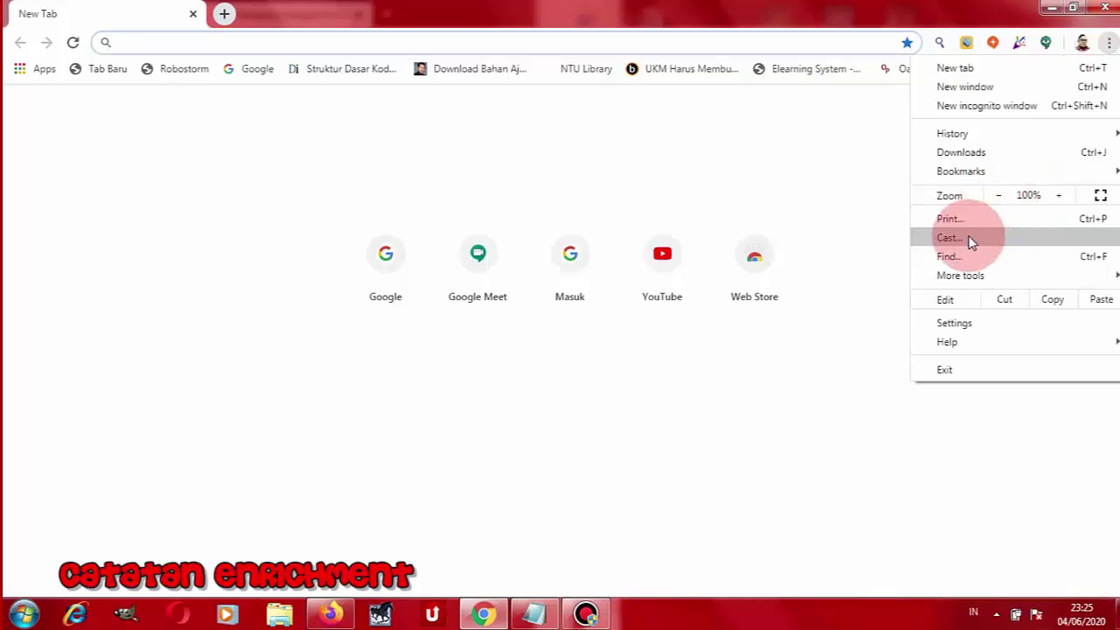
mouse_move(984, 278)
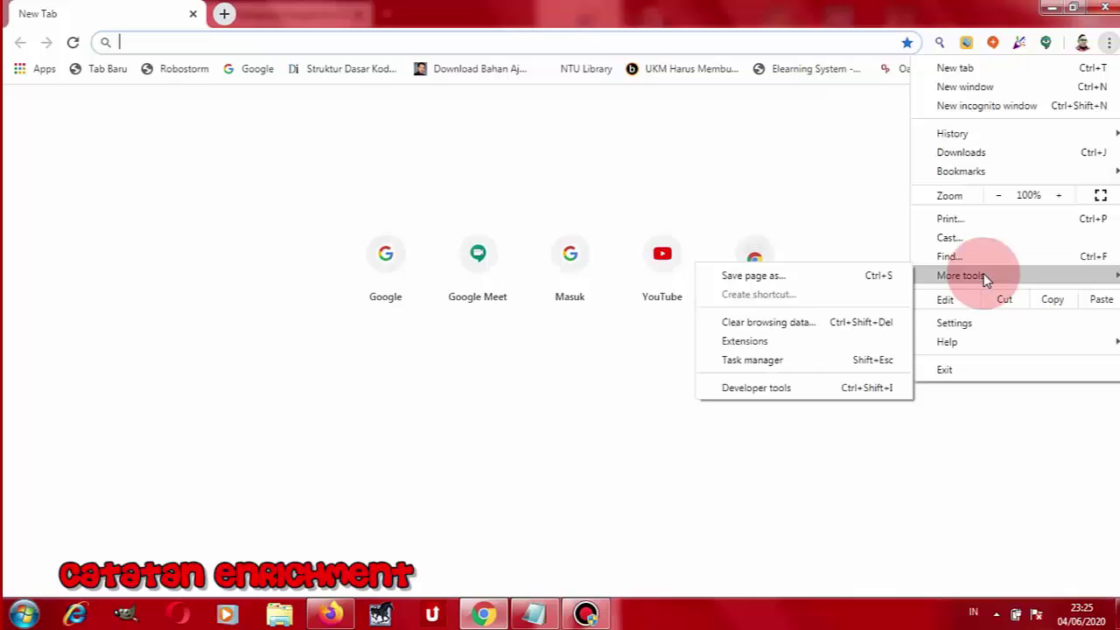
click(752, 342)
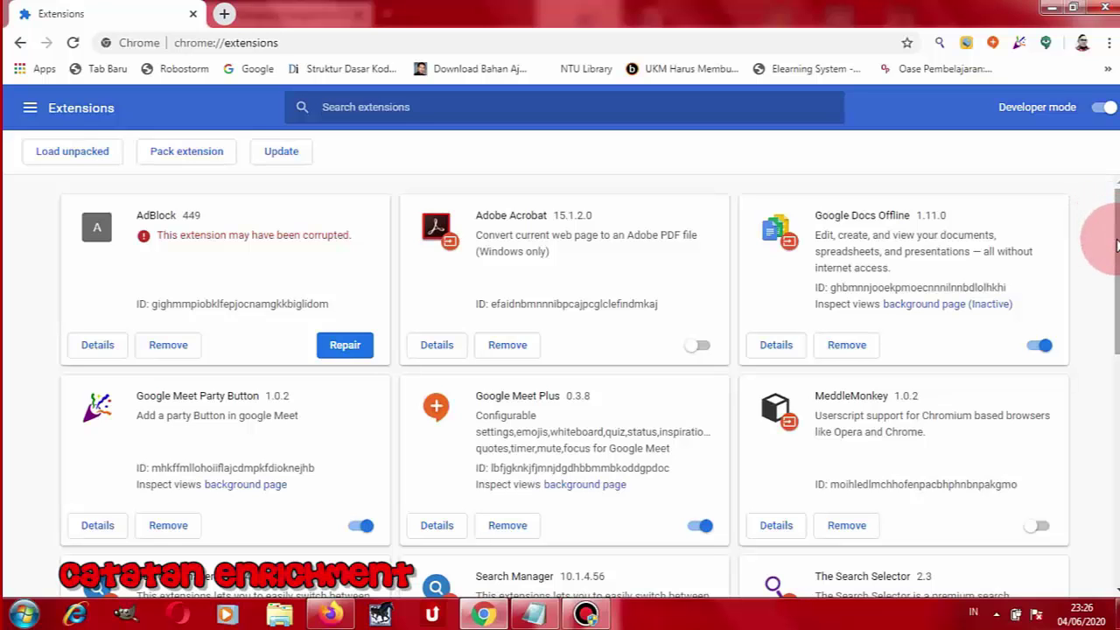
drag(1116, 236, 1020, 416)
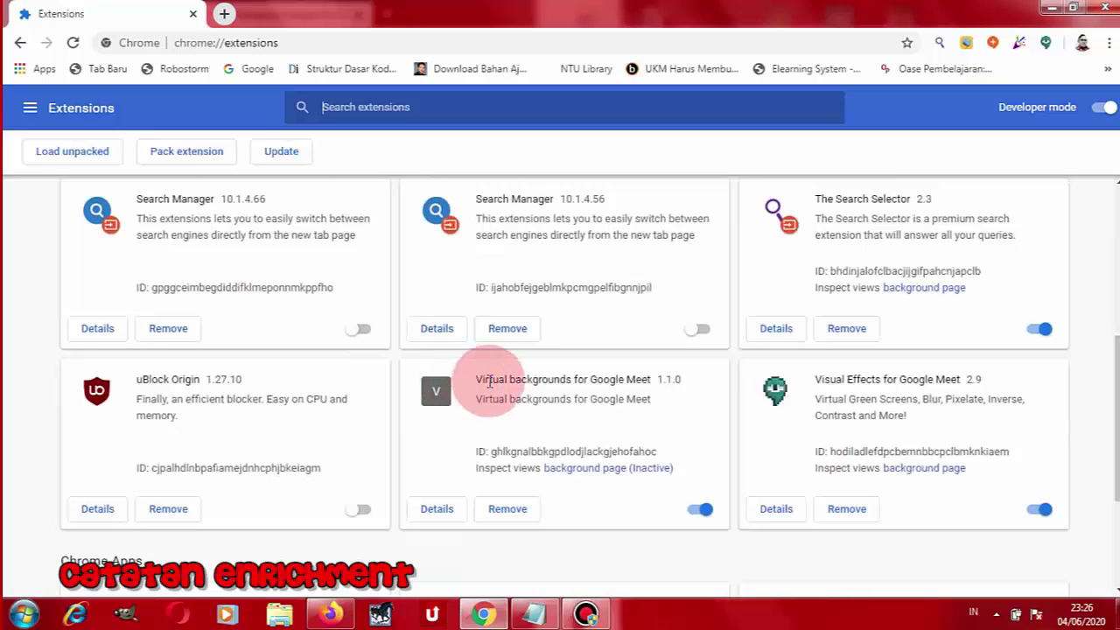
drag(480, 376, 668, 402)
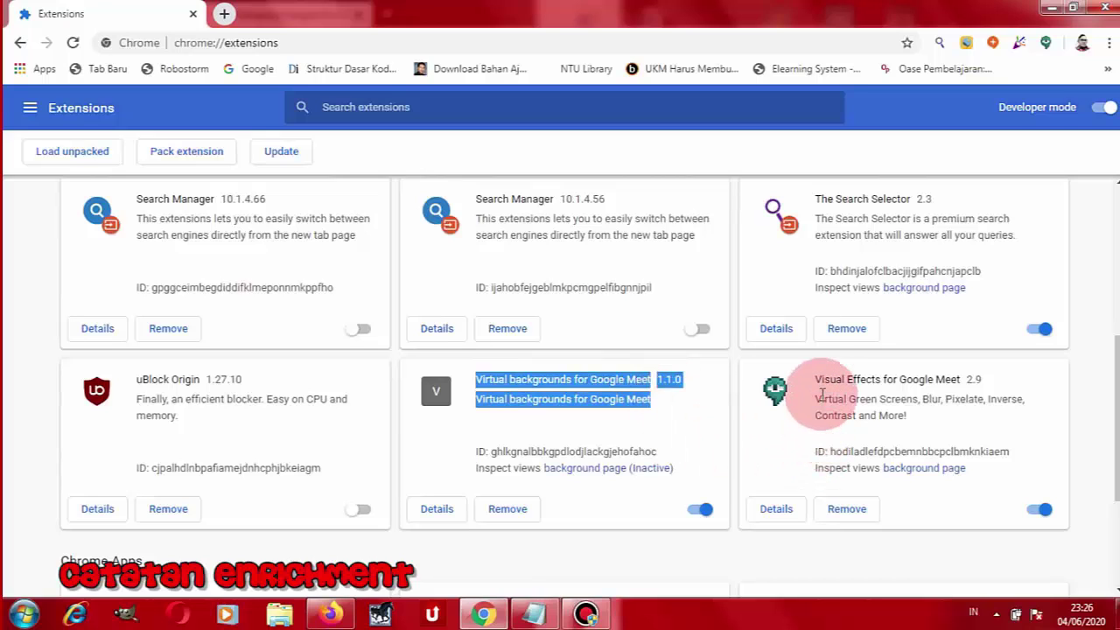
drag(821, 378, 1116, 280)
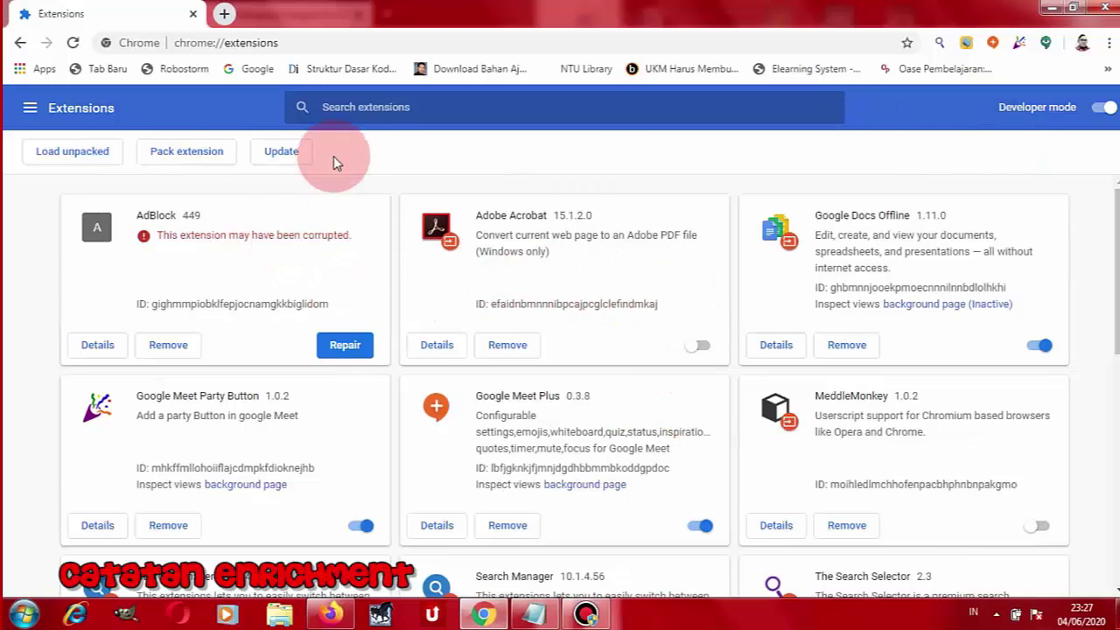
click(21, 44)
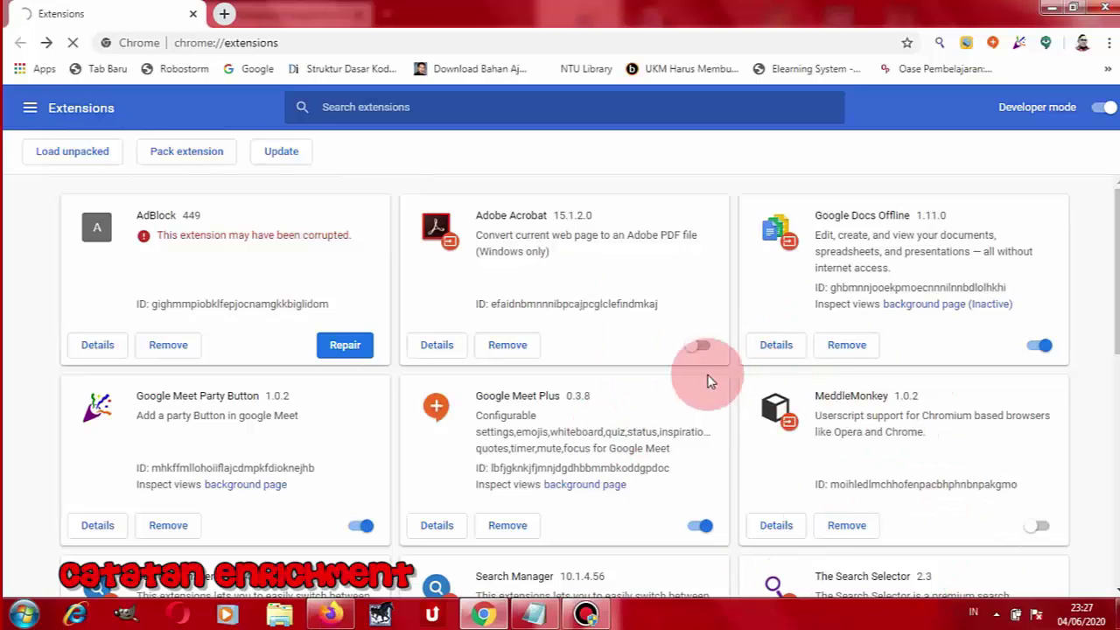
scroll(1111, 368, down, 1)
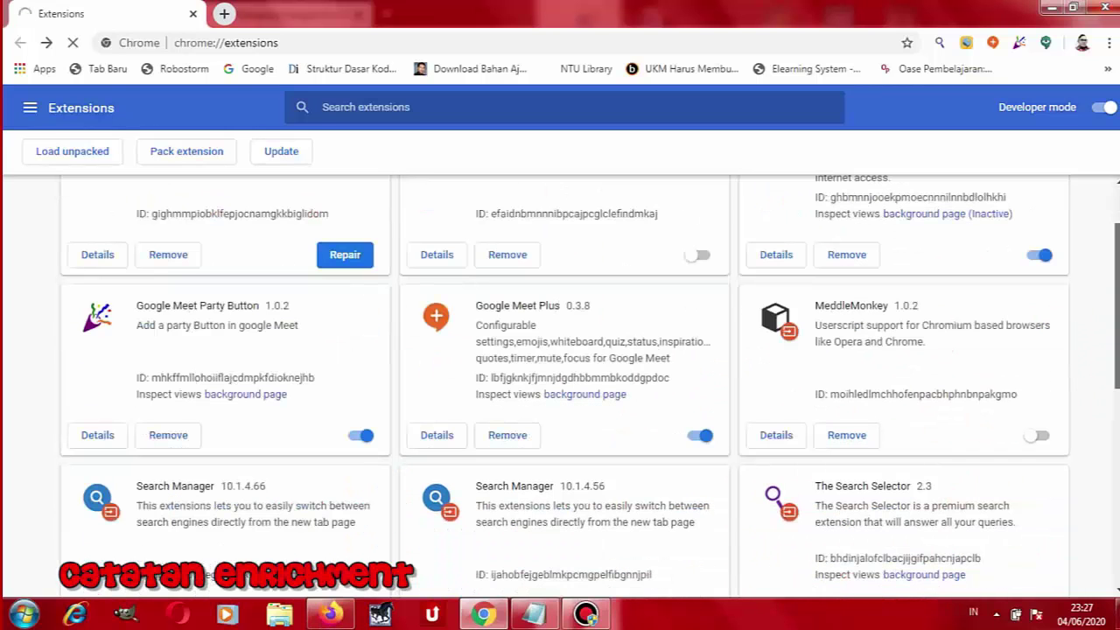
scroll(560, 385, down, 2)
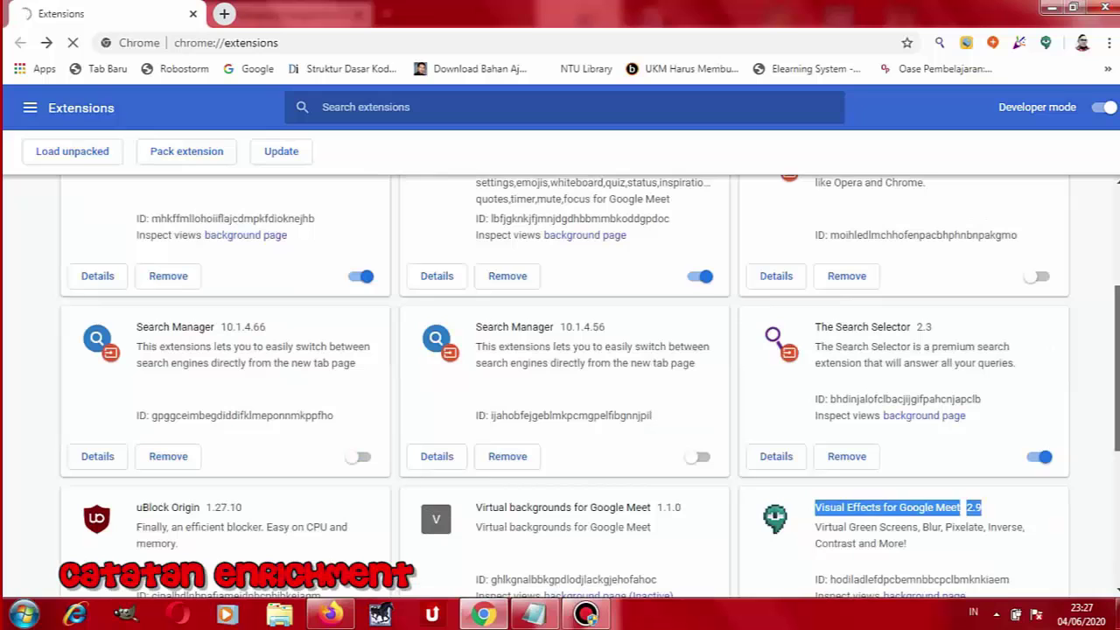
scroll(560, 385, up, 3)
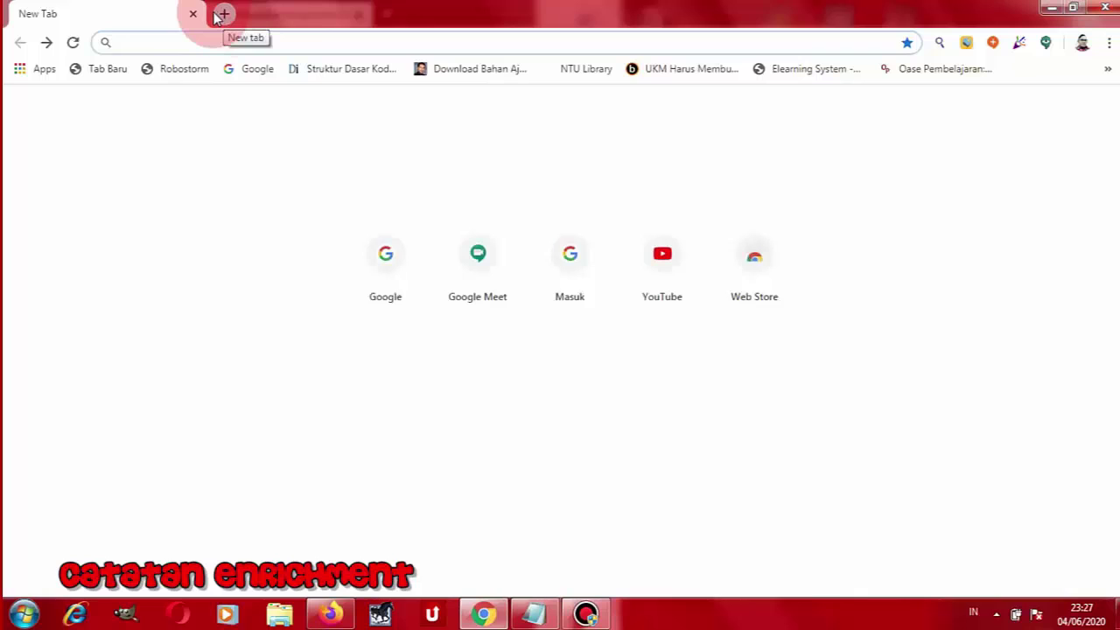
Go to google.com/chrome and follow its Ekstensi link to the Chrome Web Store extensions
click(201, 69)
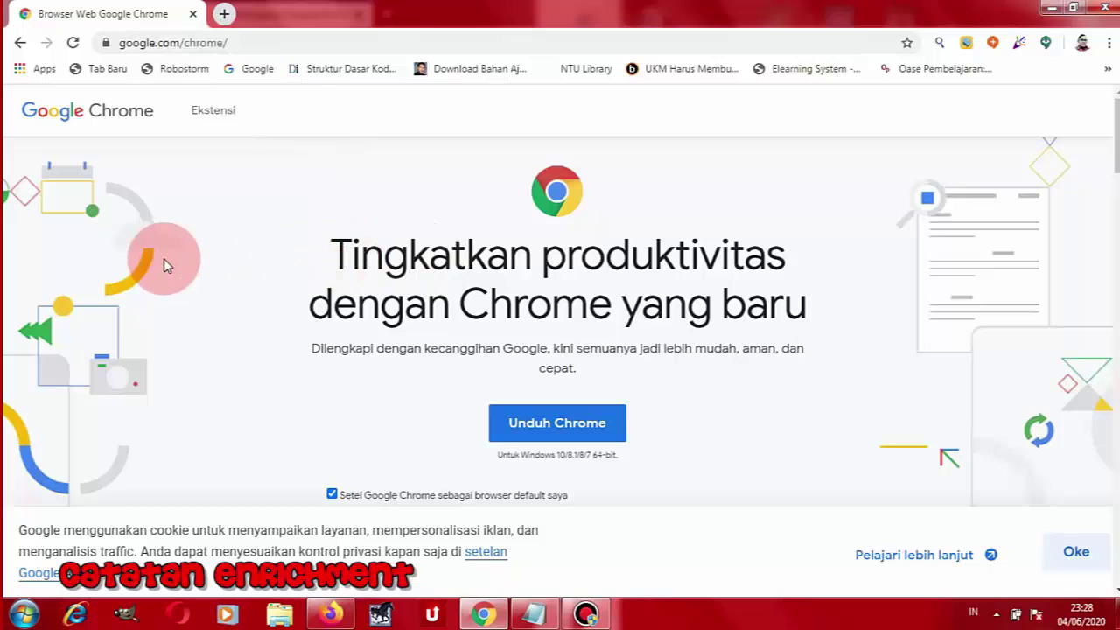
scroll(340, 292, down, 4)
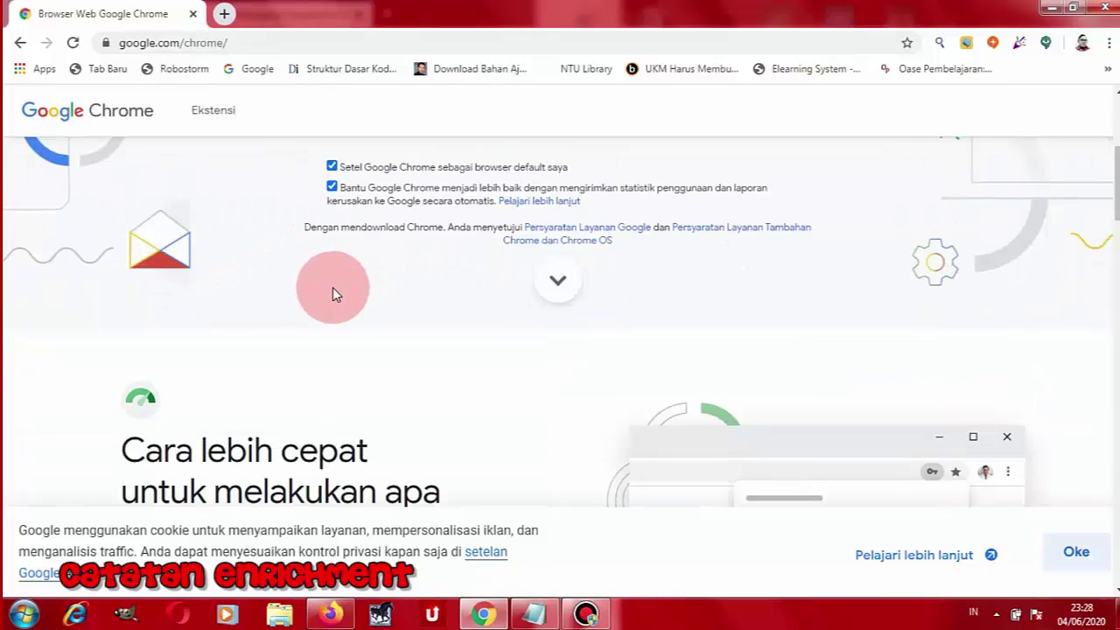
scroll(332, 290, up, 4)
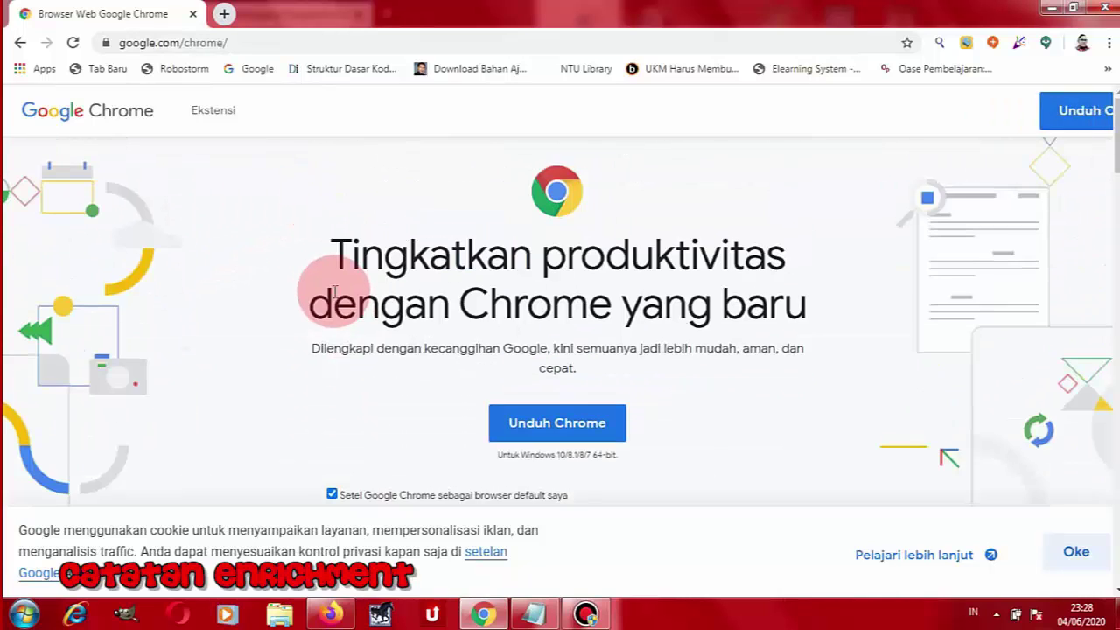
scroll(332, 378, down, 15)
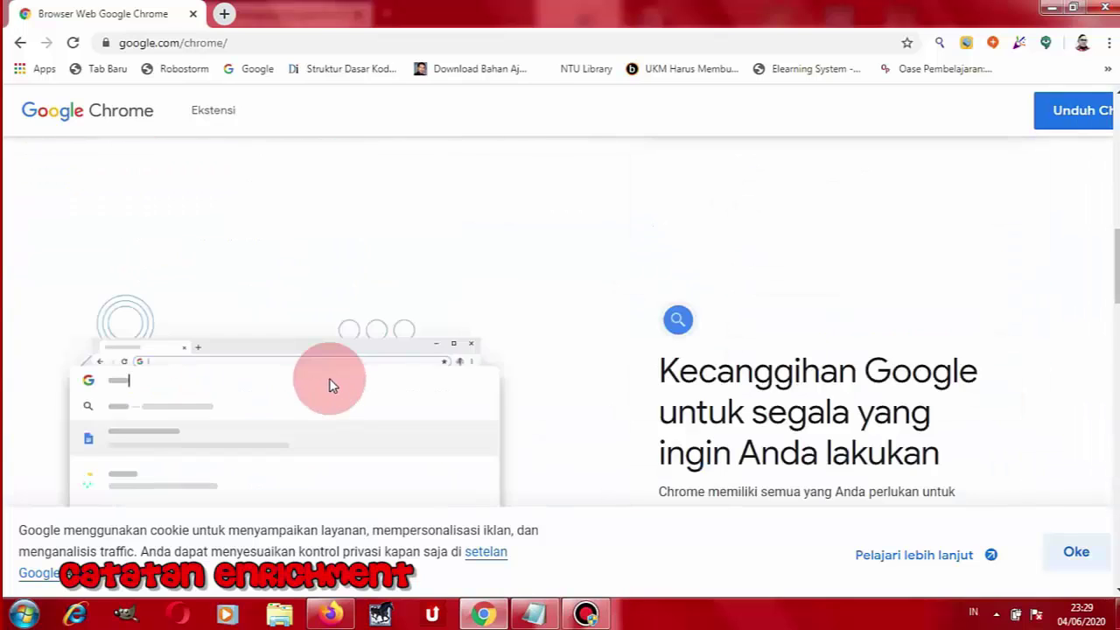
scroll(333, 379, down, 5)
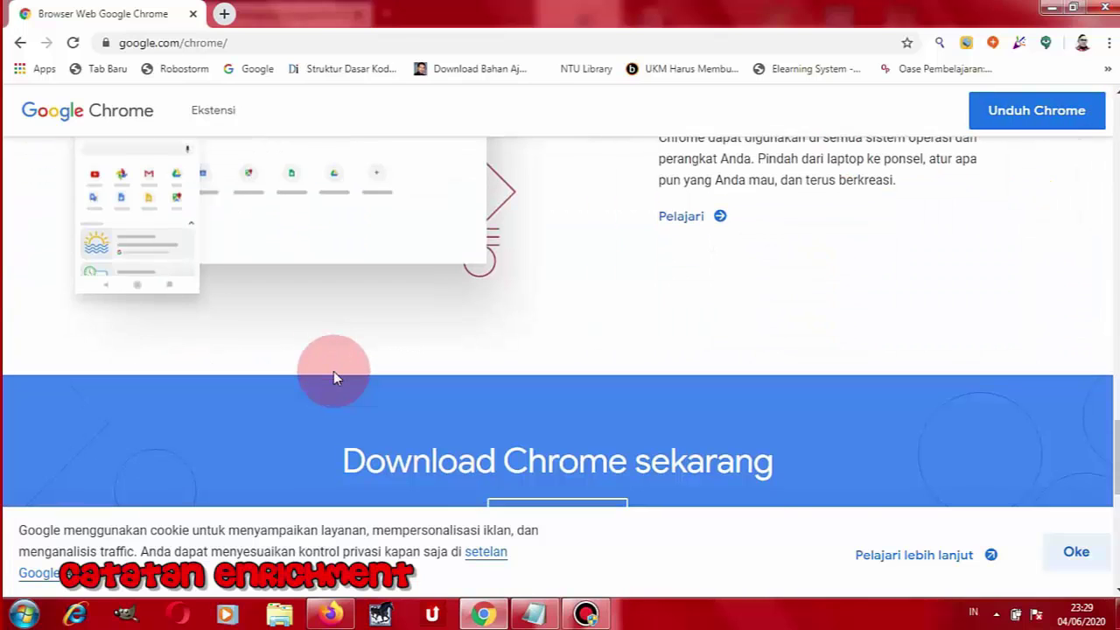
scroll(333, 378, up, 3)
scroll(353, 378, up, 5)
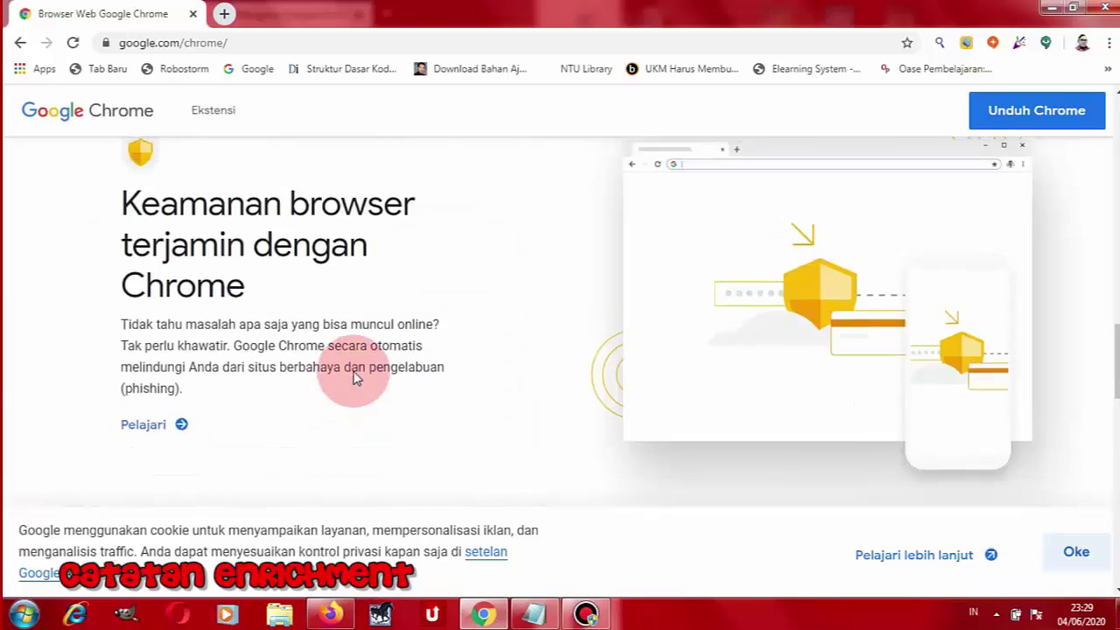
scroll(354, 376, up, 10)
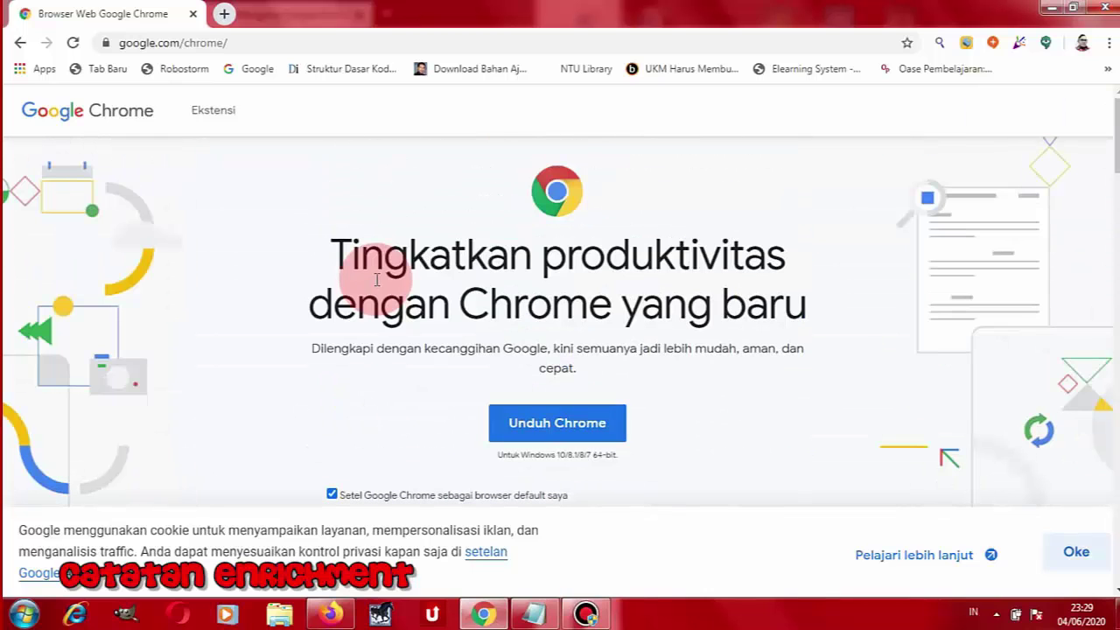
click(220, 121)
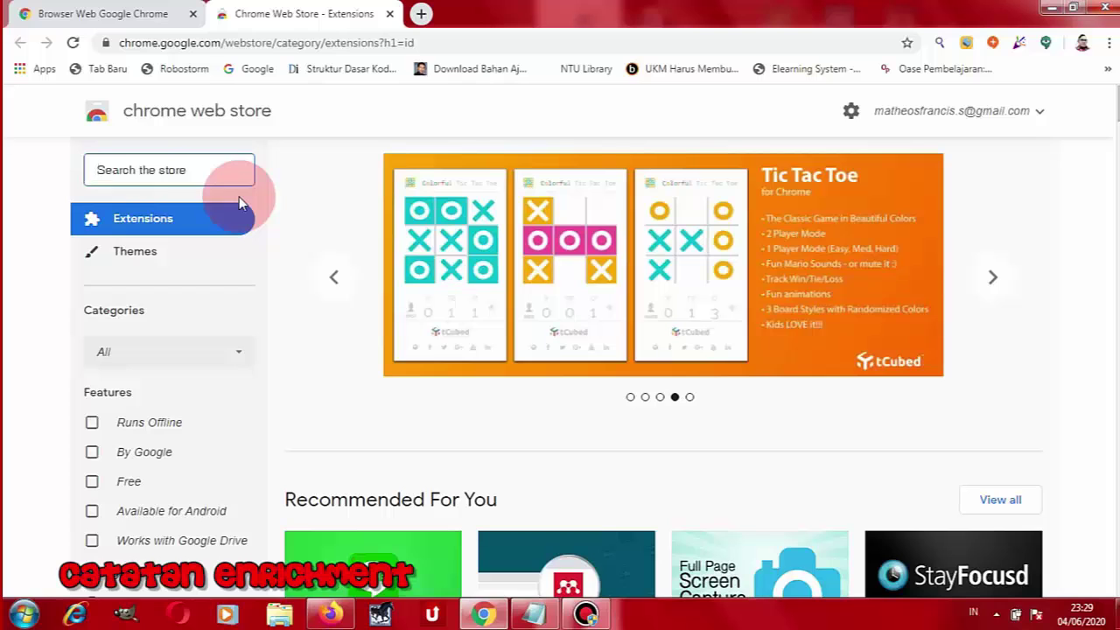
Search the Chrome Web Store for "virtual background"
text(virtual )
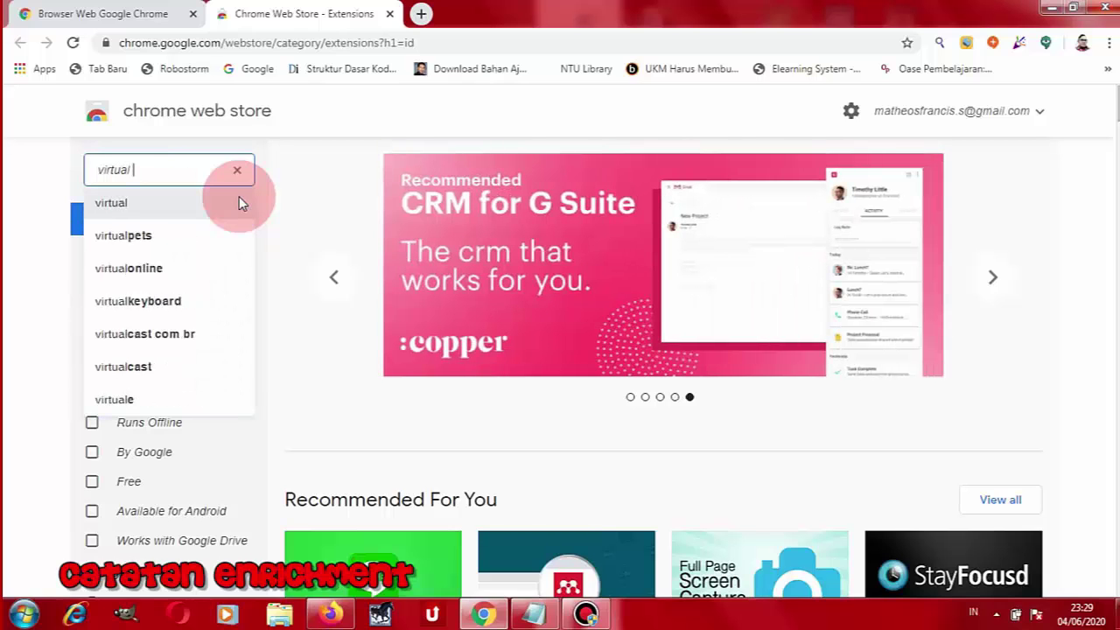
text(ba)
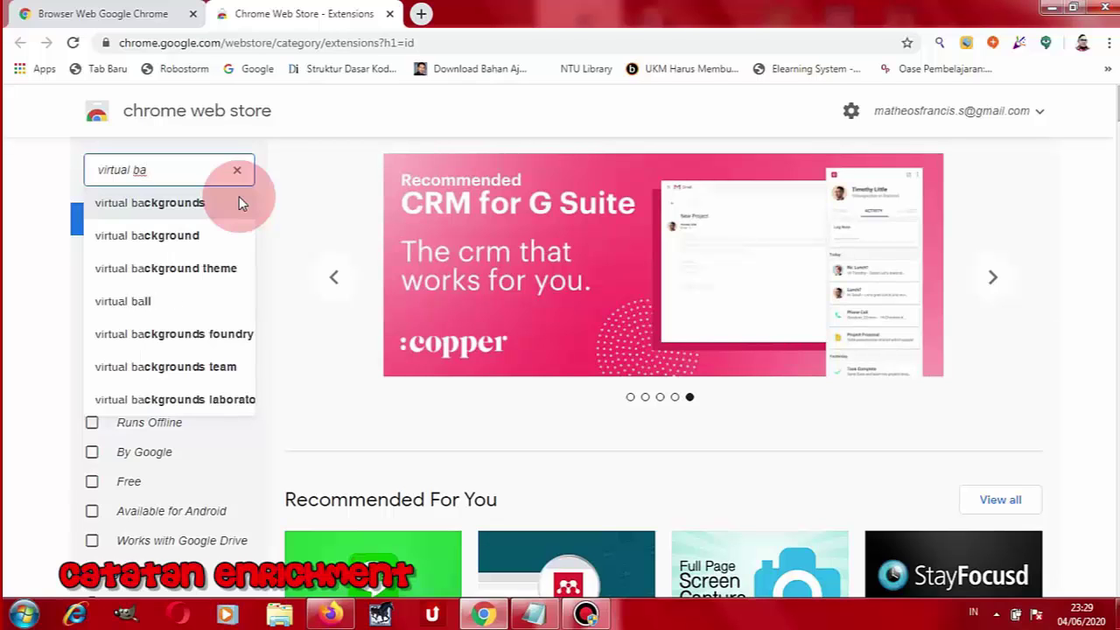
click(162, 239)
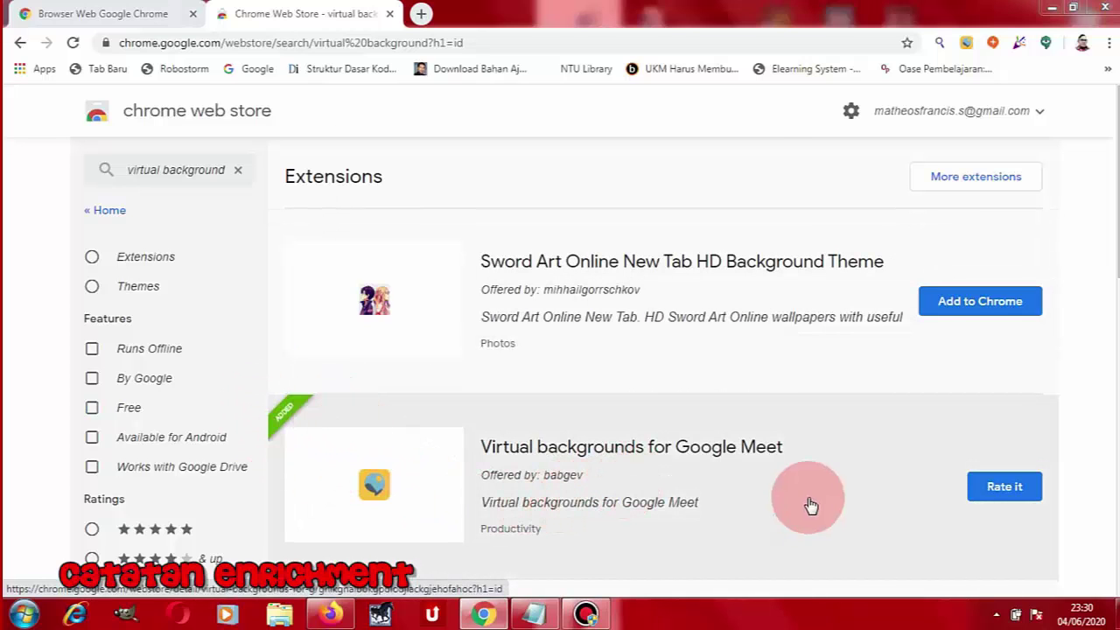
click(763, 134)
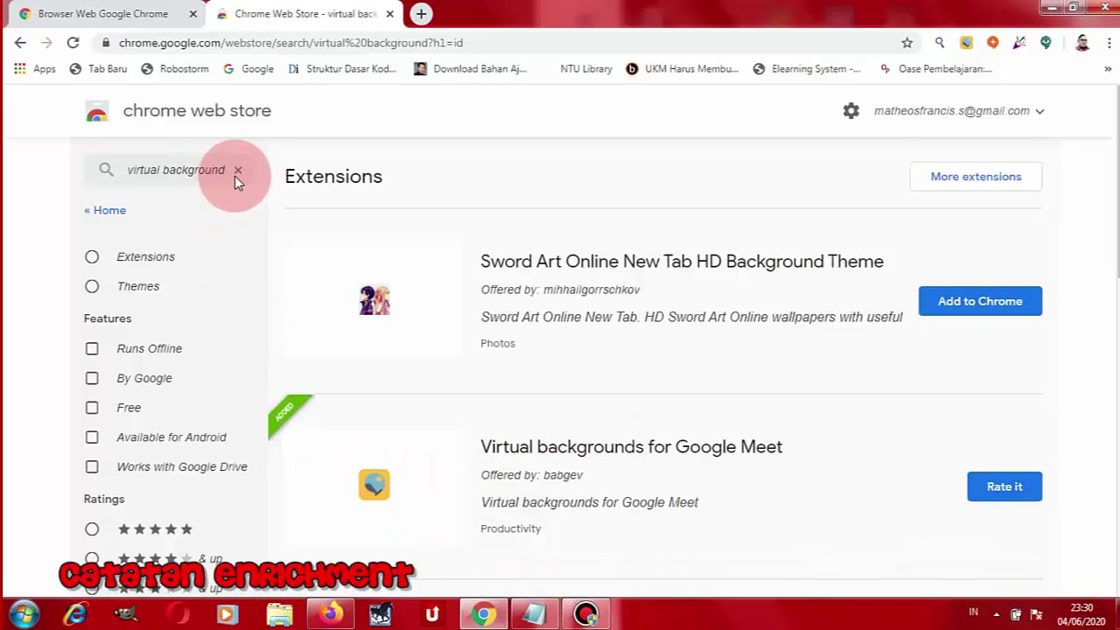
Replace the store search with "visual effect"
drag(221, 169, 79, 170)
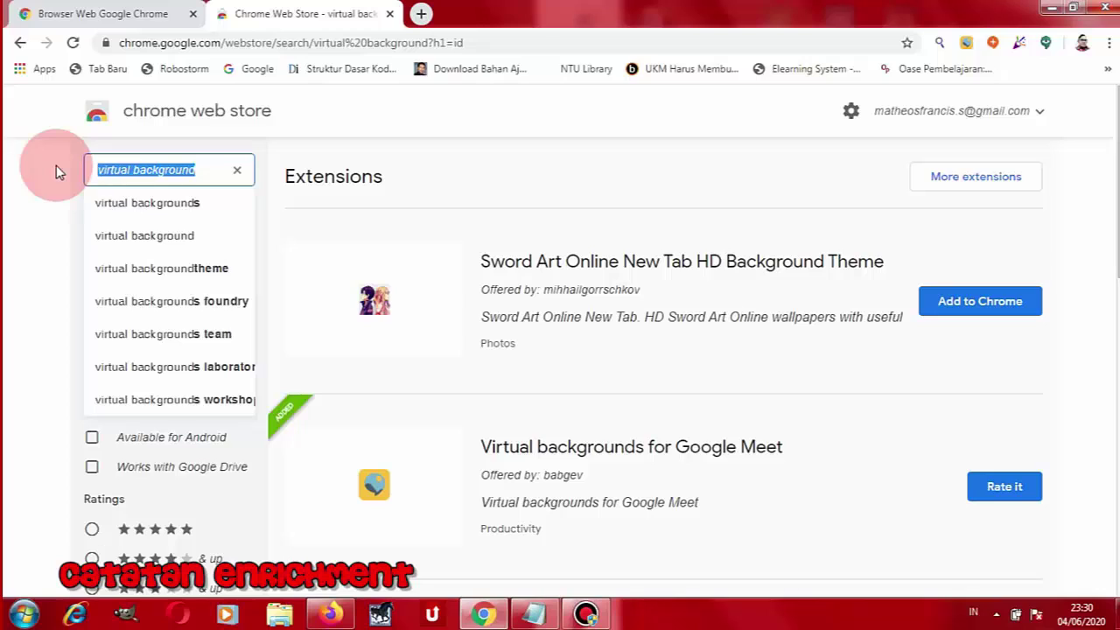
text(visual)
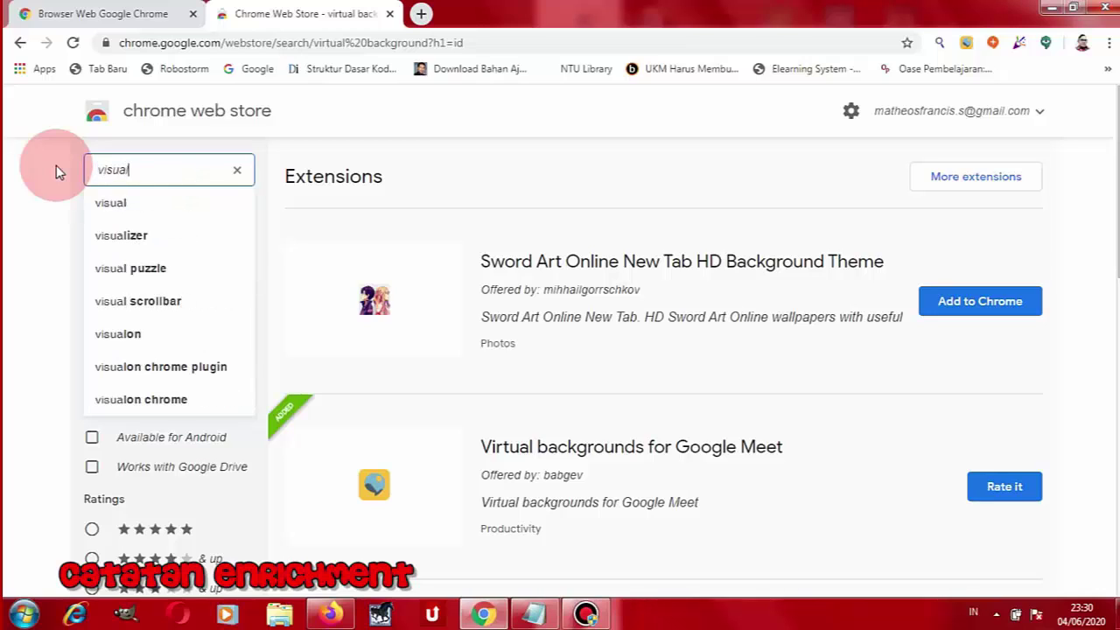
text( ef)
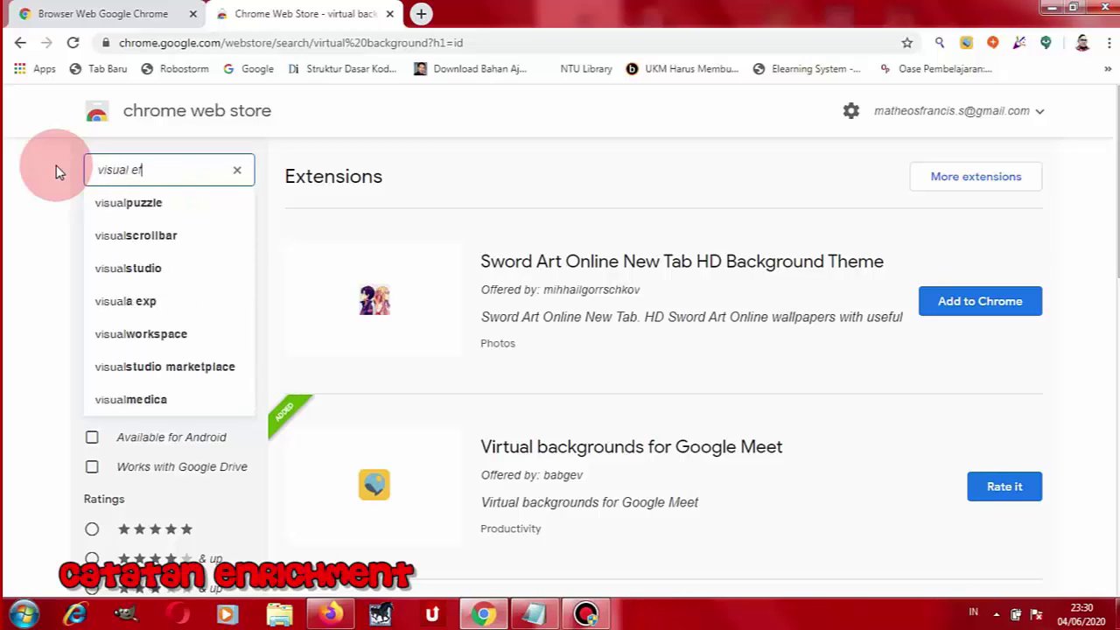
text(f)
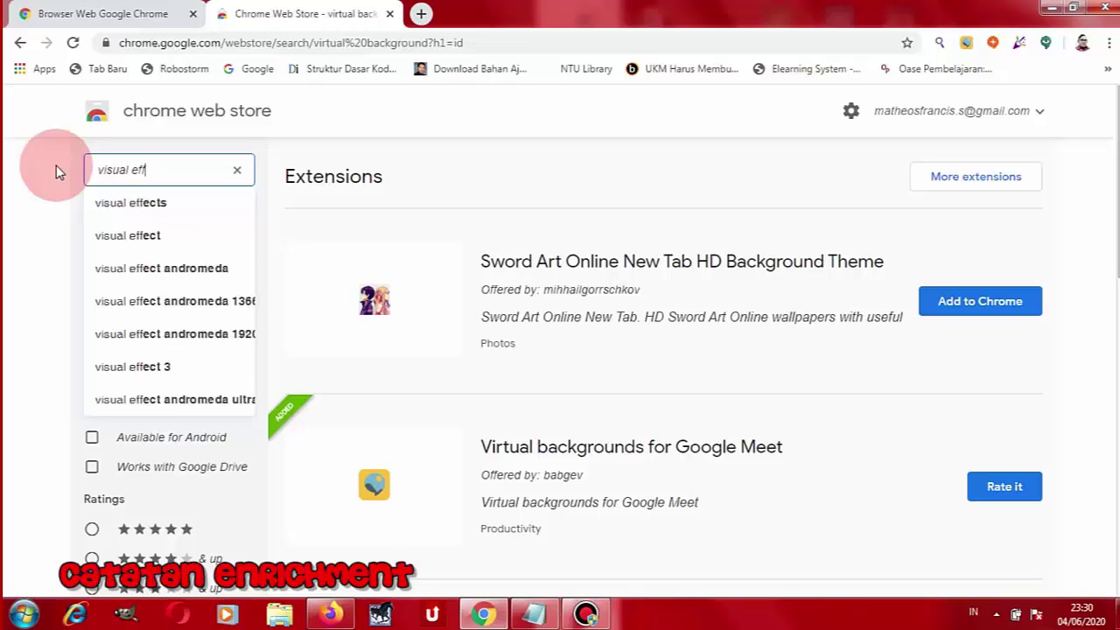
click(160, 241)
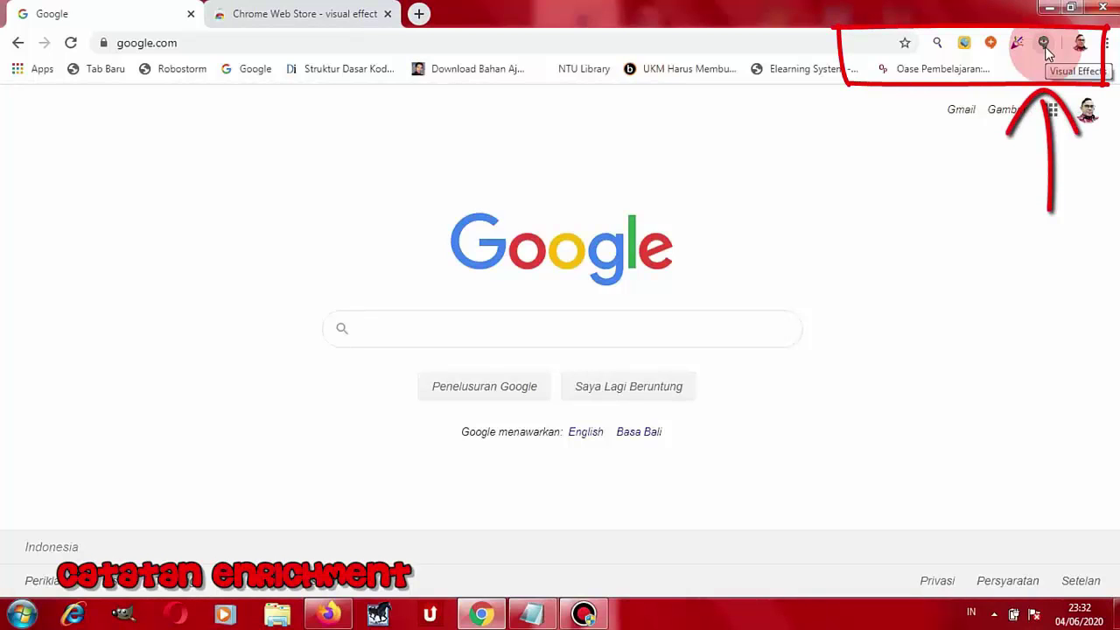
Toggle the Visual Effects extension on and off in the browser
click(1044, 43)
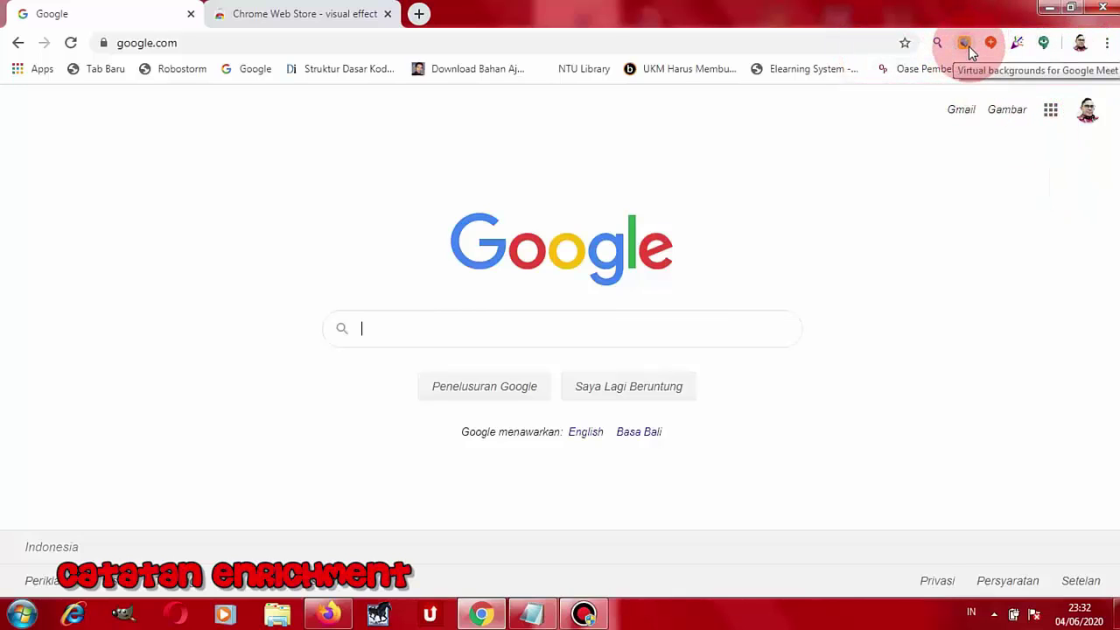
click(1044, 44)
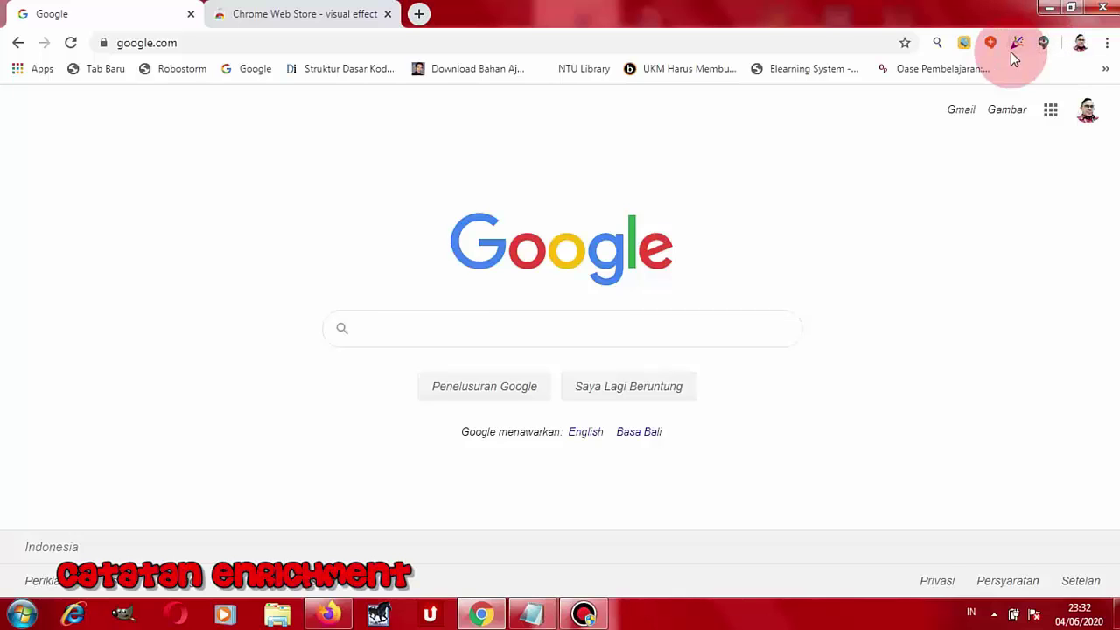
Load the Google Meet site at meet.google.com in the current tab
click(194, 44)
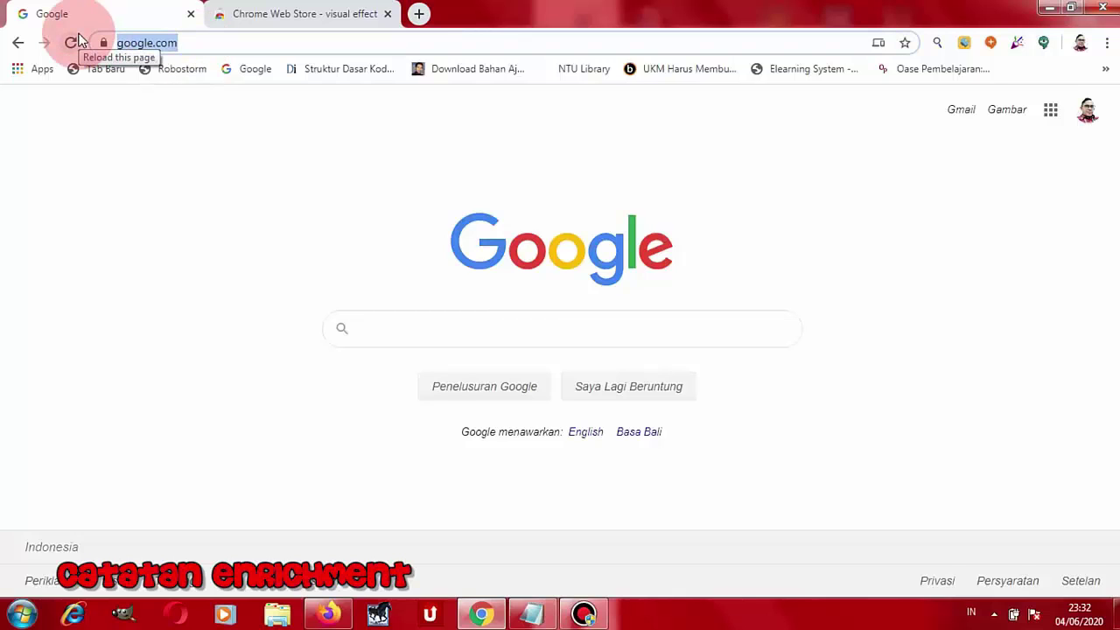
text(meet.)
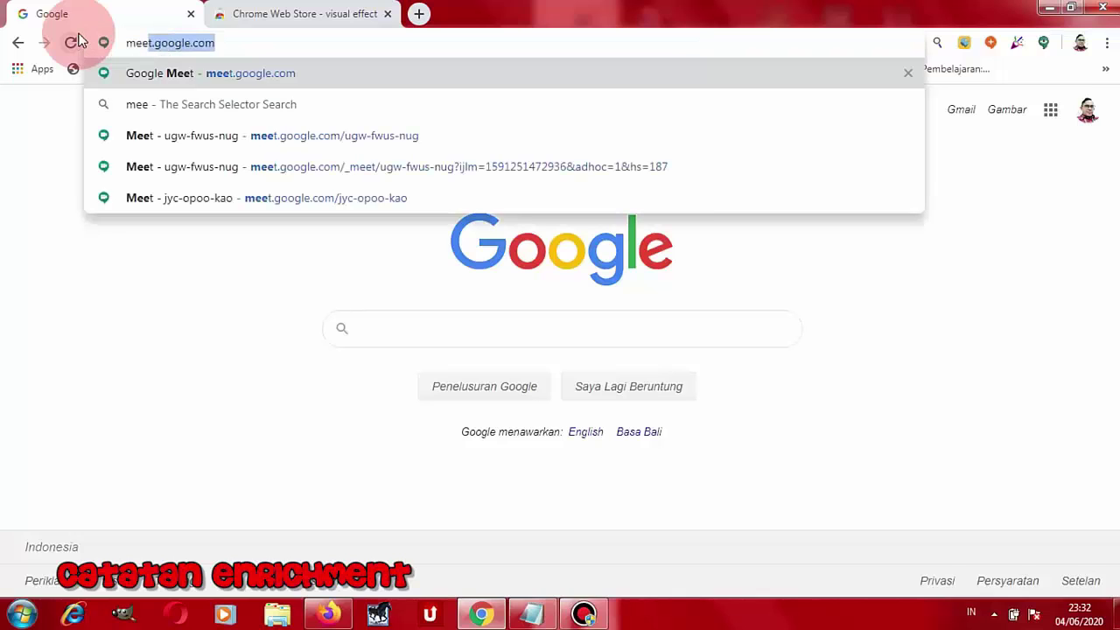
key(Return)
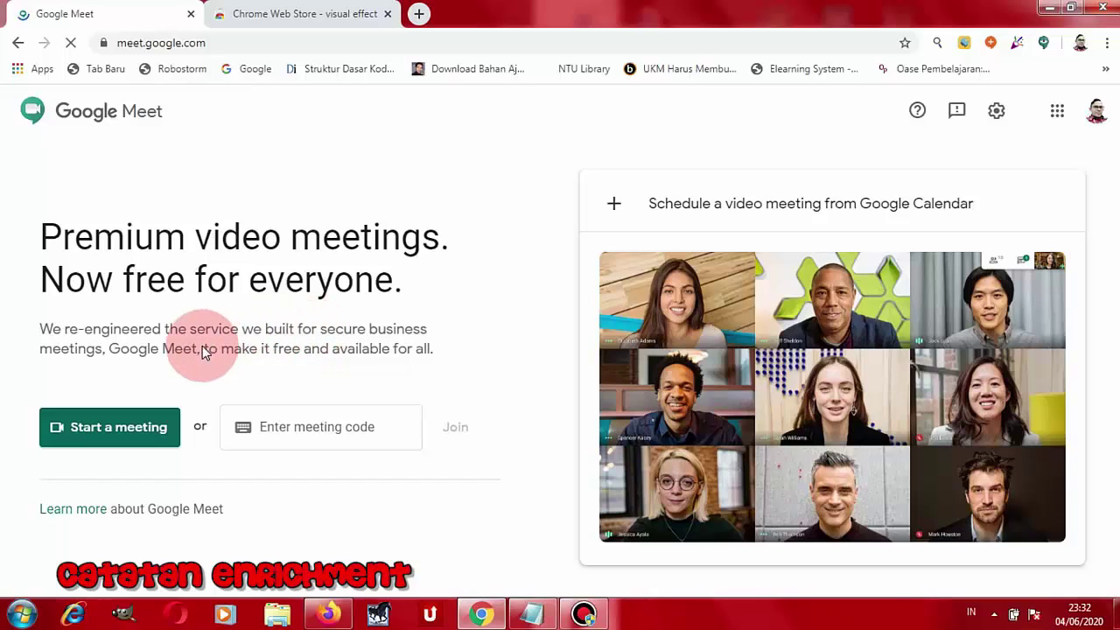
Start and join a new Google Meet meeting, dismissing the Add others dialog
click(114, 430)
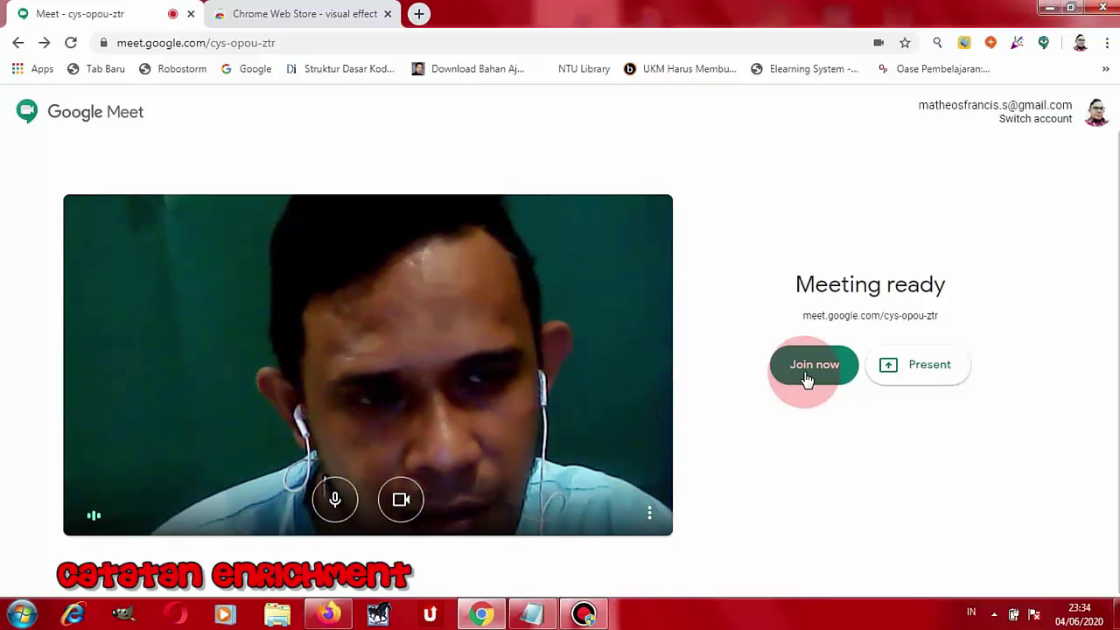
click(806, 378)
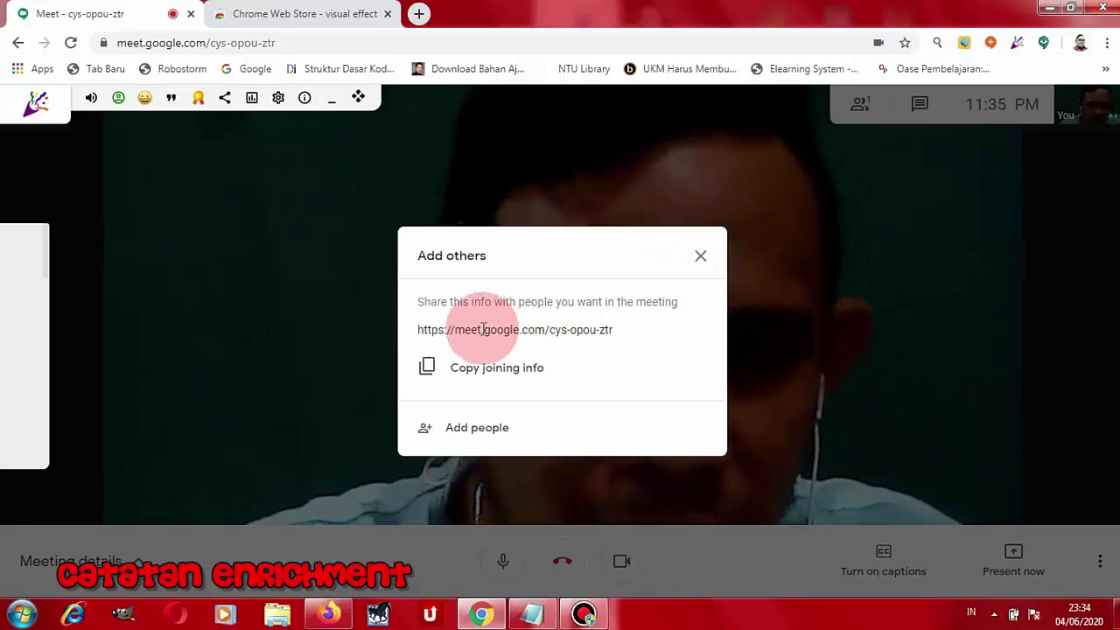
click(700, 259)
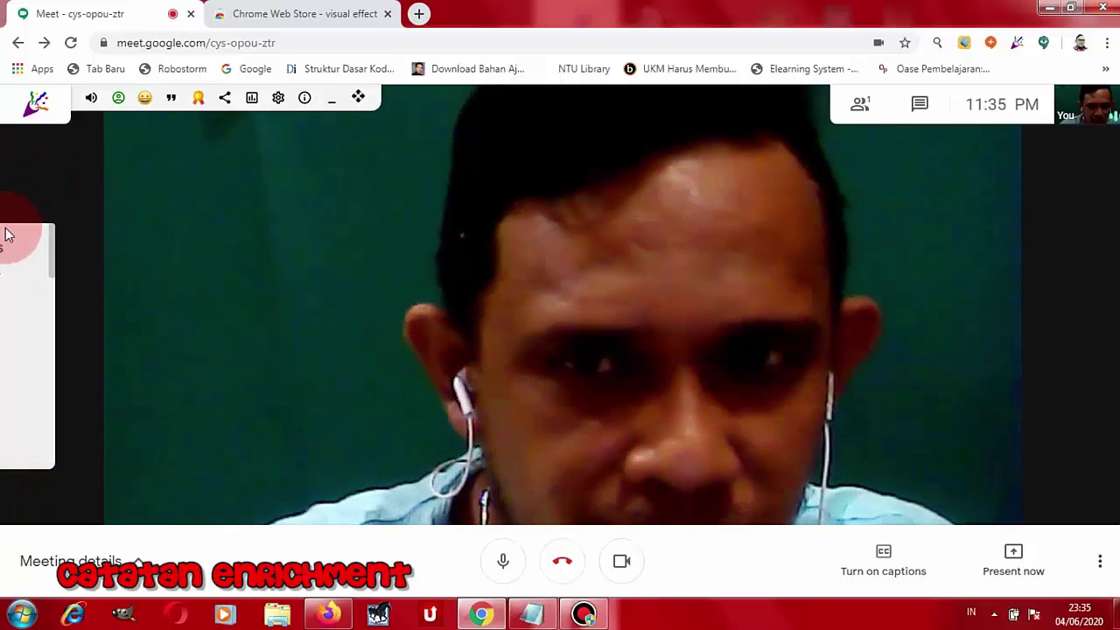
Turn on the Background Blur effect for the webcam video and shift its slider close to the start of its range
mouse_move(3, 247)
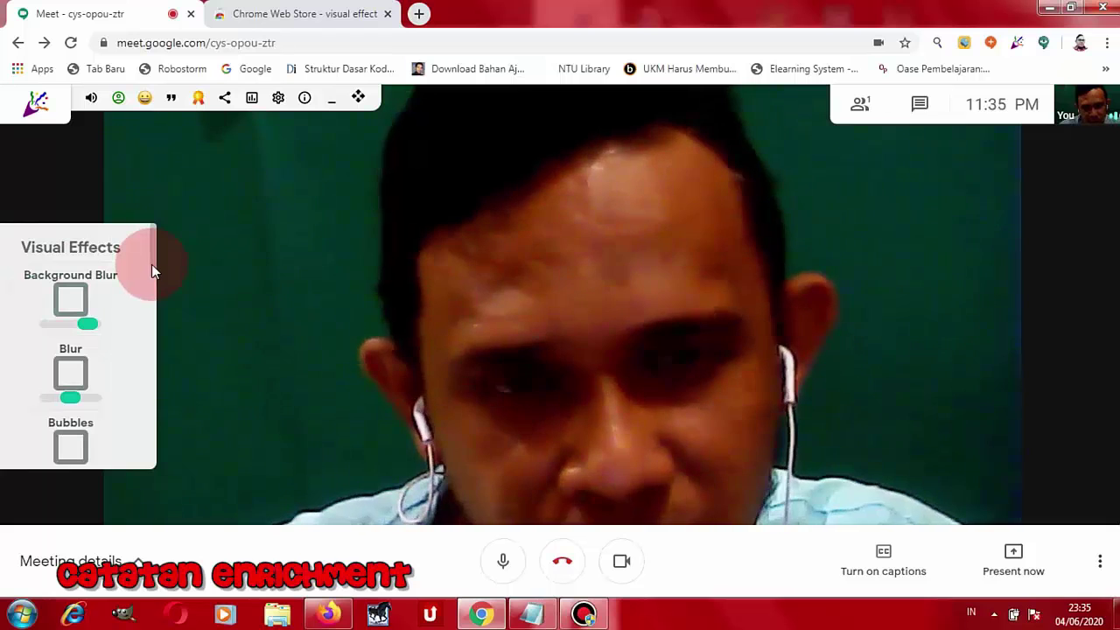
click(73, 305)
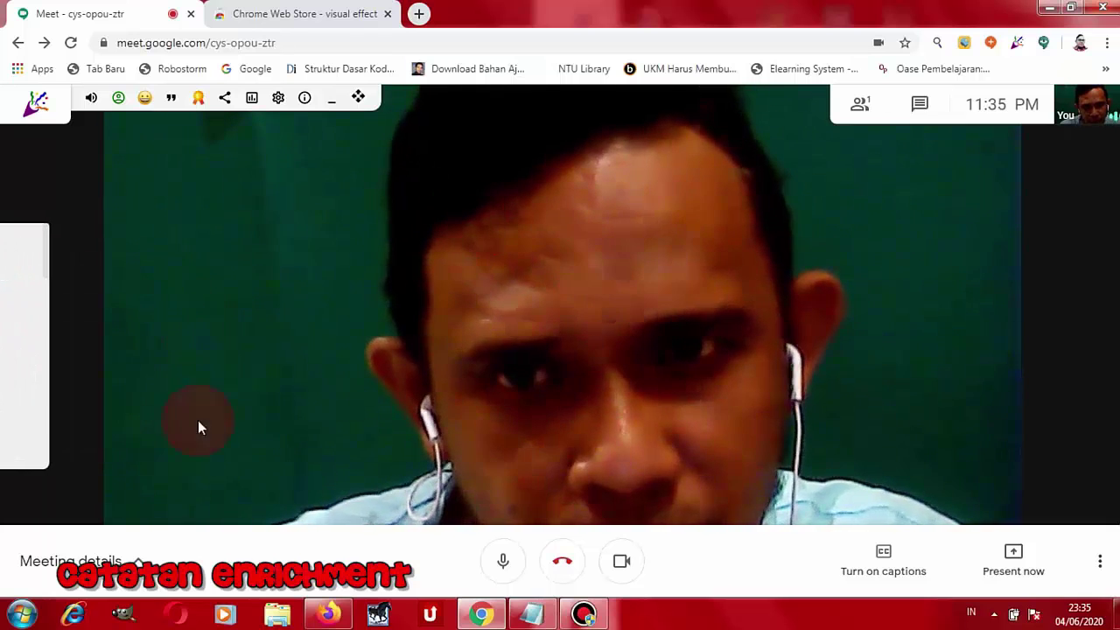
mouse_move(5, 280)
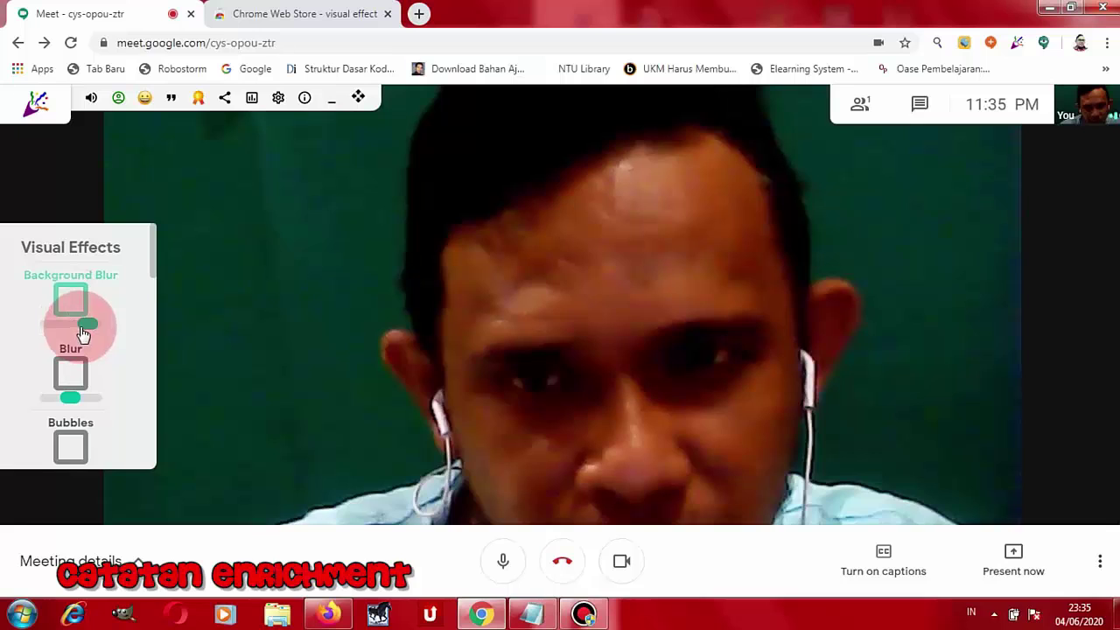
click(73, 317)
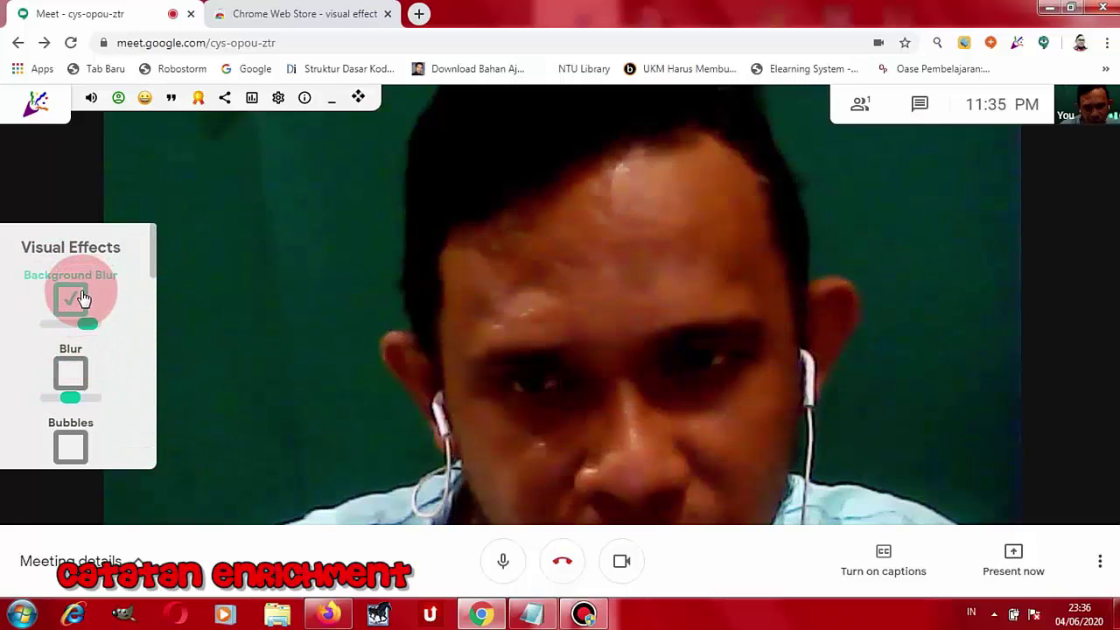
click(53, 322)
click(64, 306)
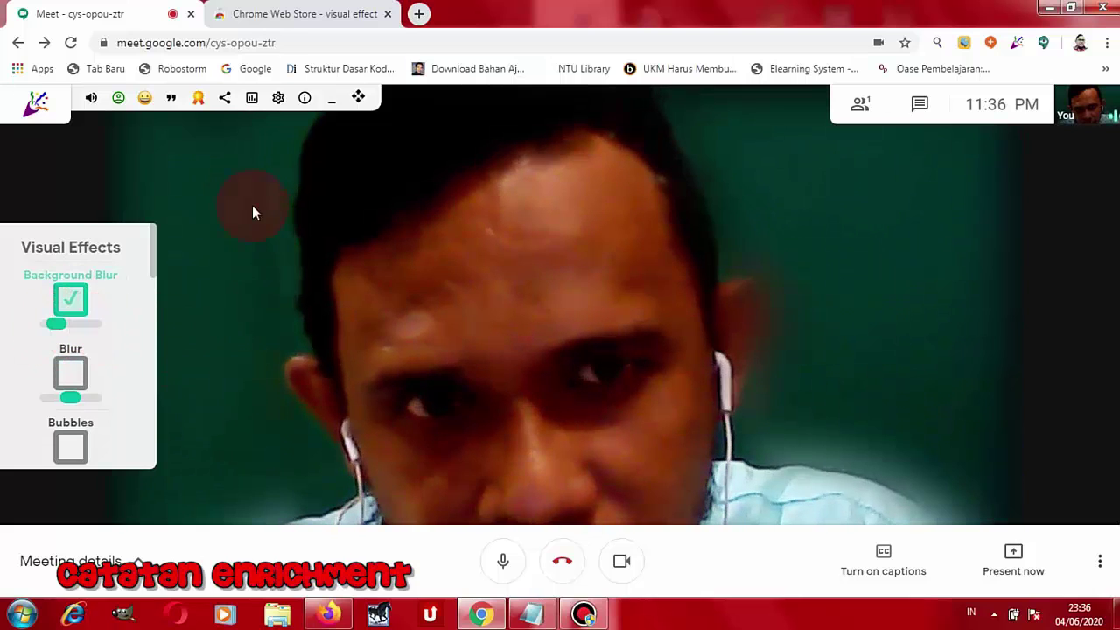
click(88, 354)
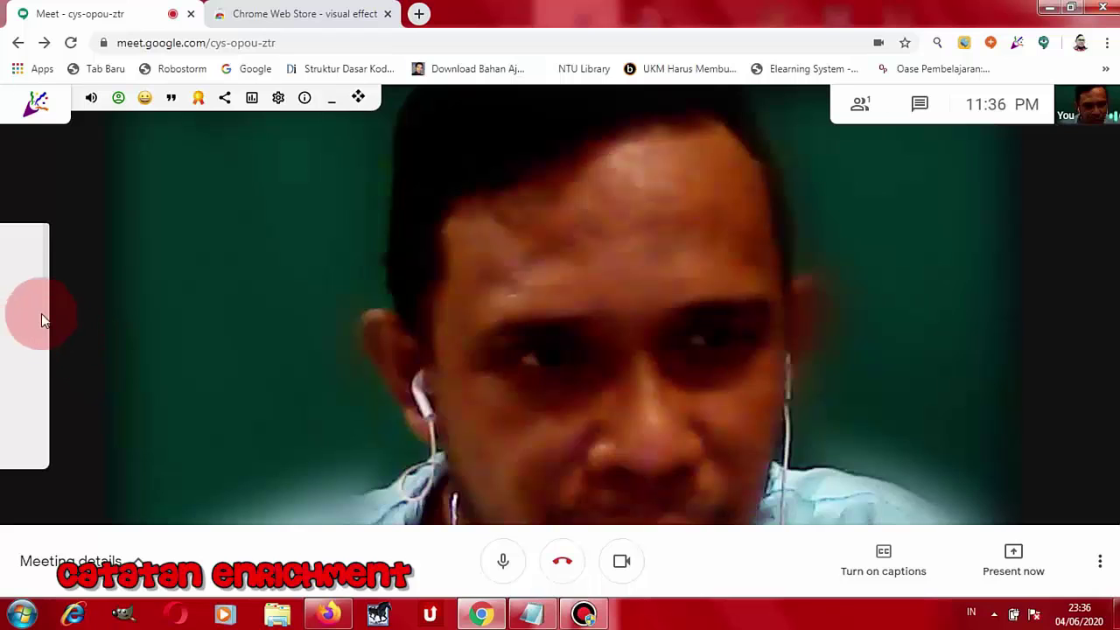
Move the Background Blur slider back near the far end of its range
click(13, 324)
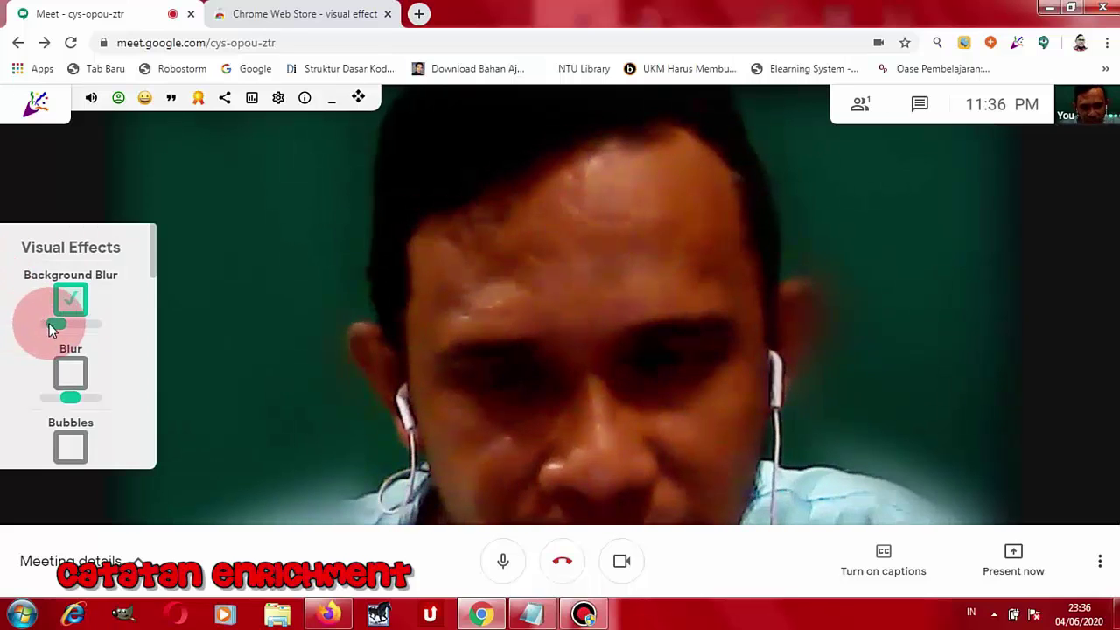
drag(51, 328, 92, 348)
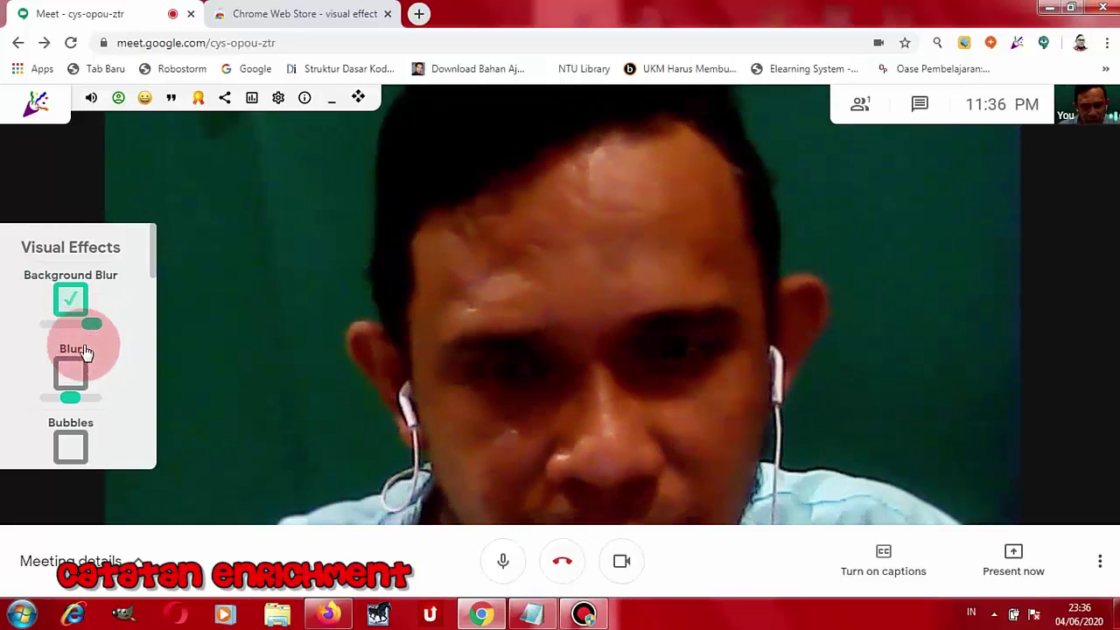
click(76, 372)
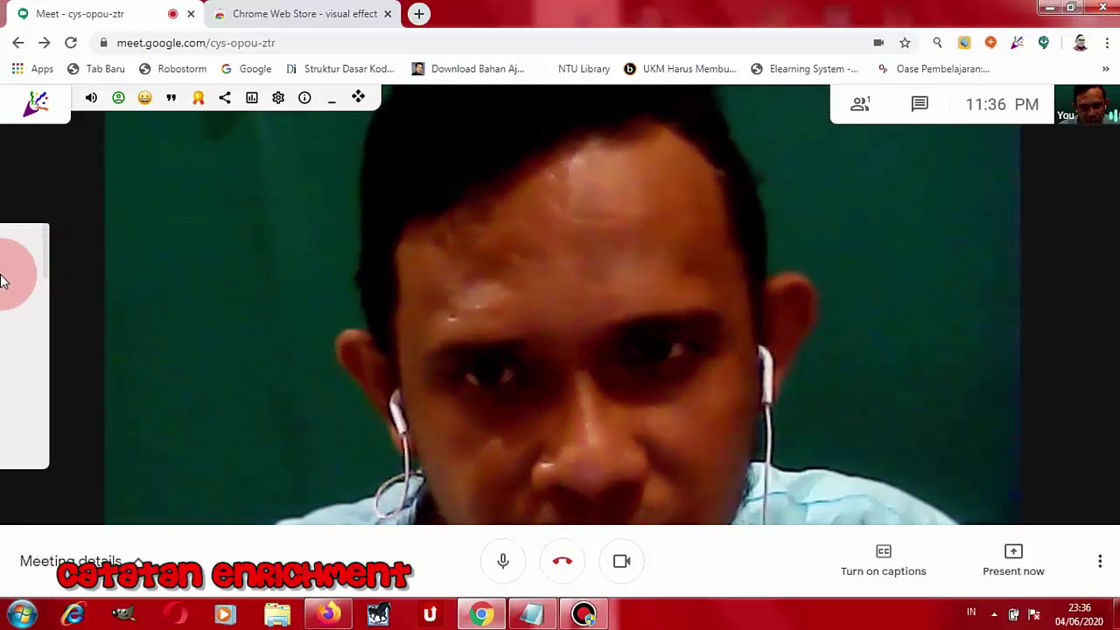
Turn on the Bubbles effect for the webcam video
mouse_move(4, 363)
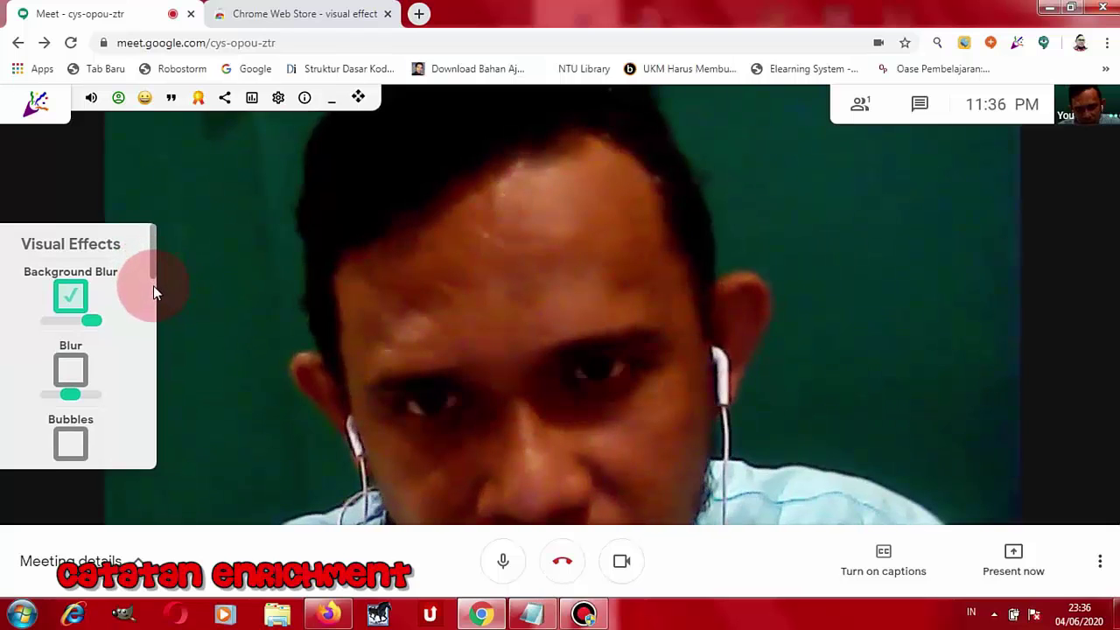
scroll(154, 287, down, 3)
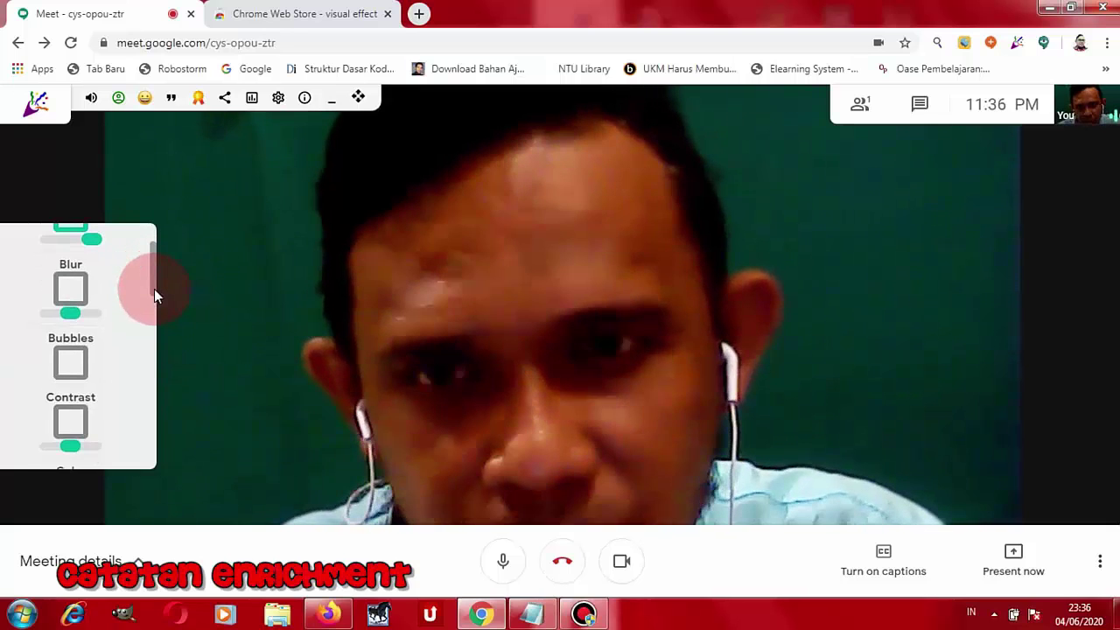
click(72, 368)
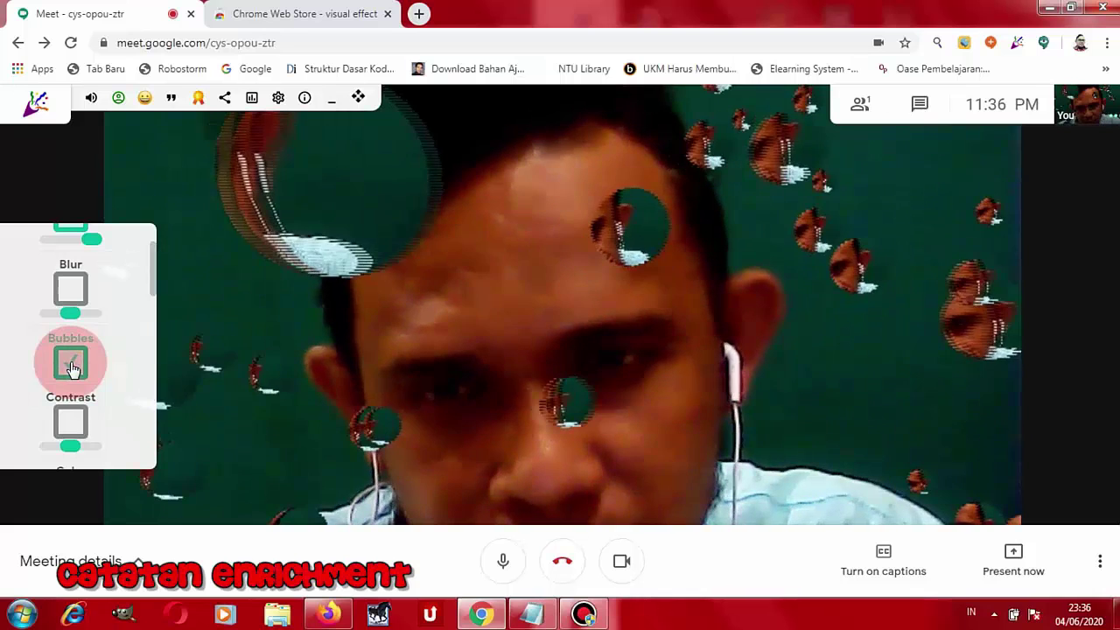
click(594, 404)
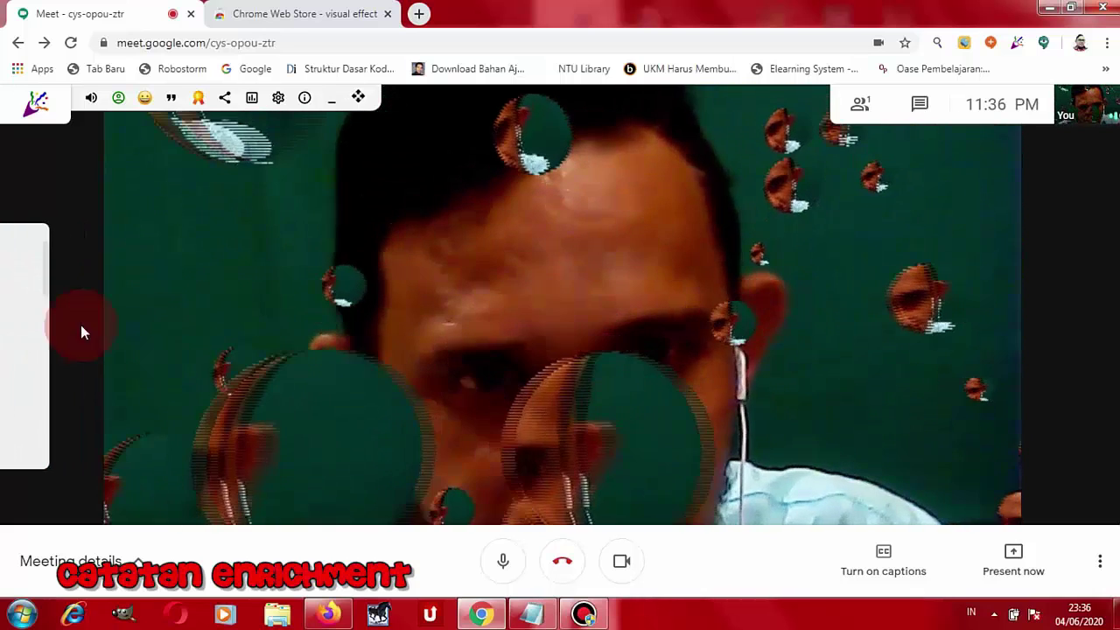
Turn off the Bubbles effect in the Visual Effects list
mouse_move(26, 322)
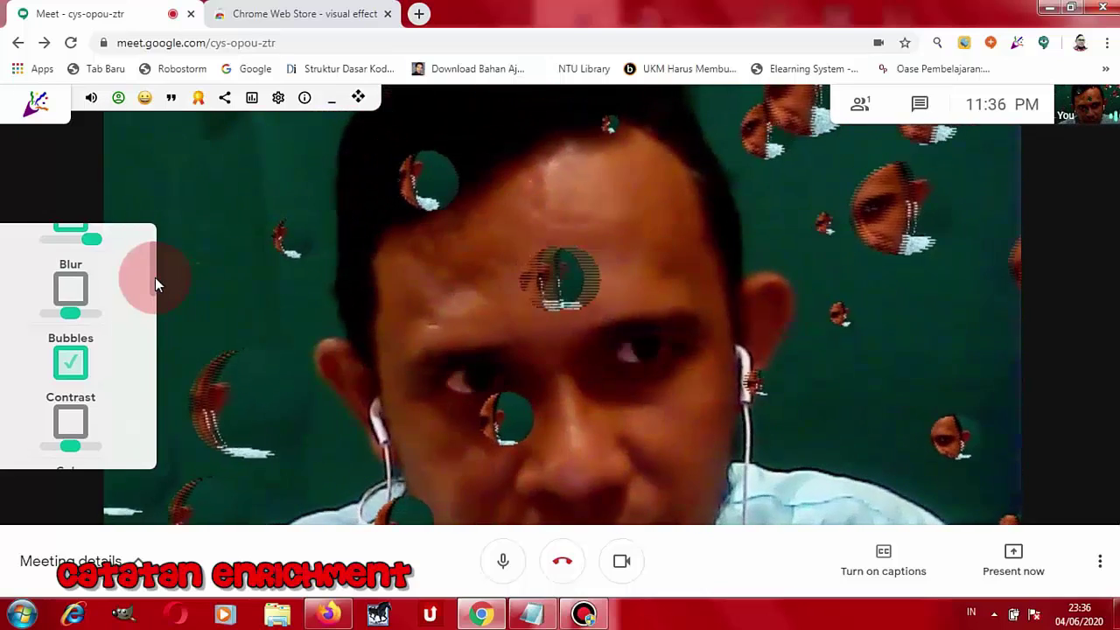
click(58, 190)
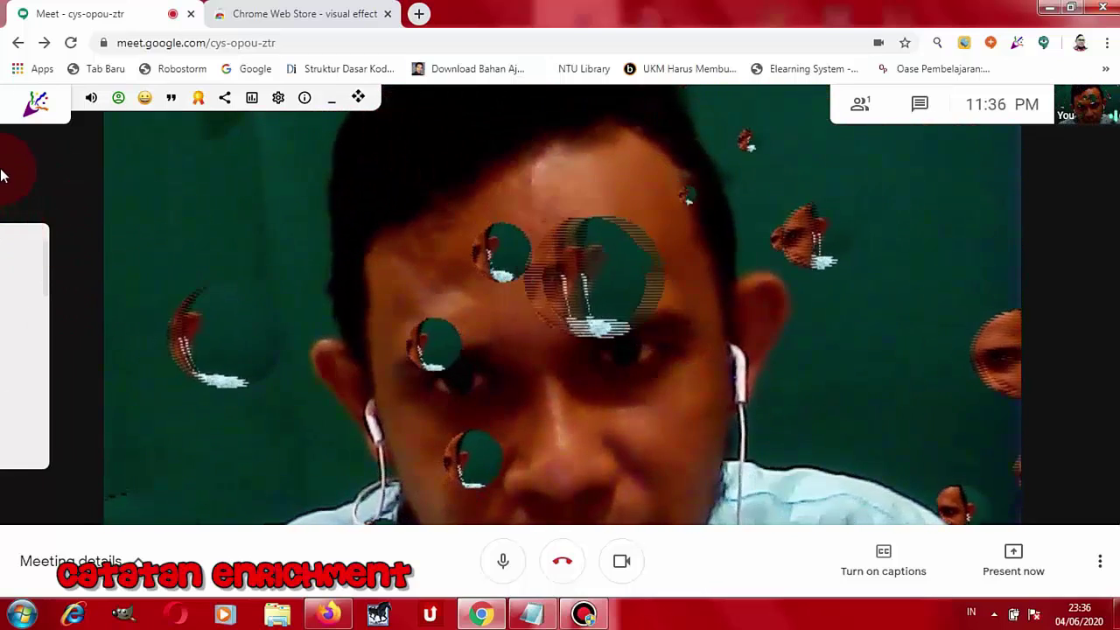
click(50, 242)
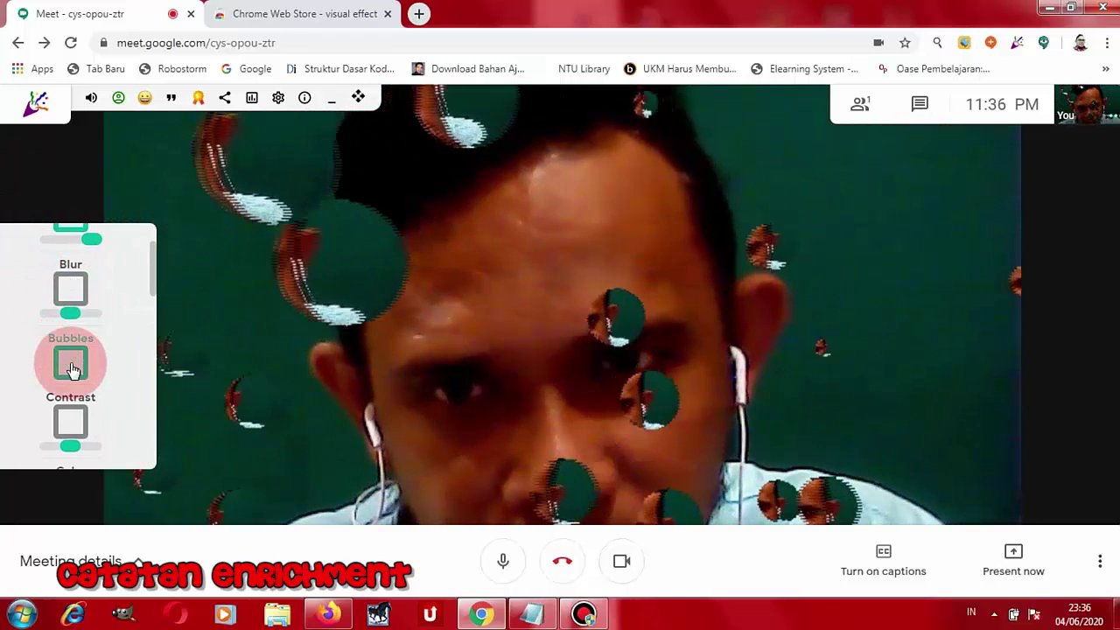
click(73, 367)
click(24, 187)
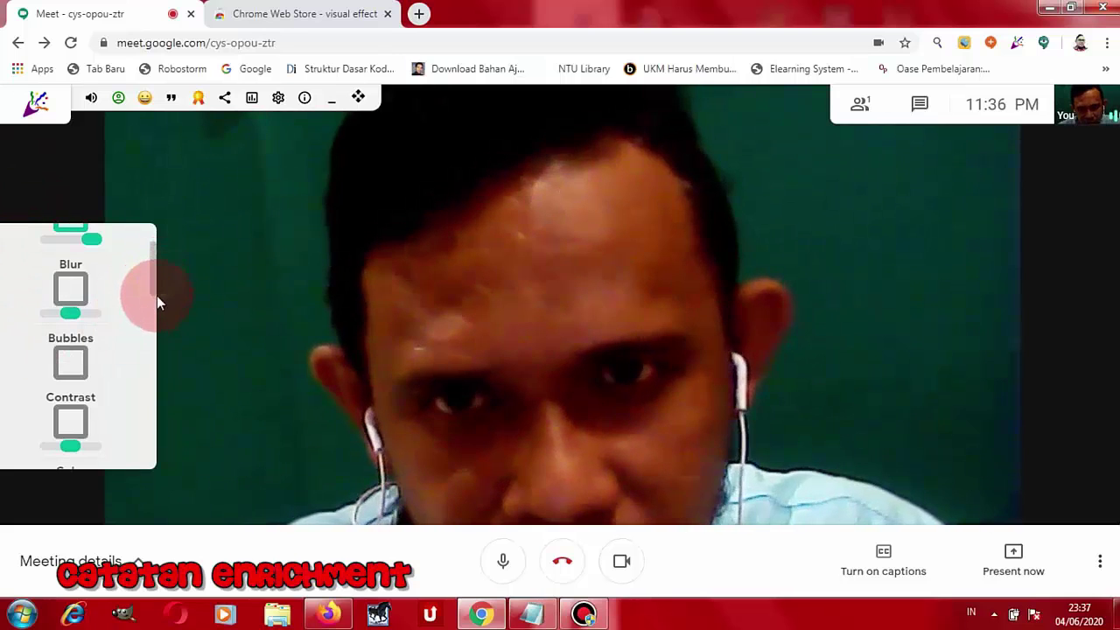
Try to use the Virtual mode of the Green Screen effect without an image and dismiss the alert
scroll(155, 333, down, 6)
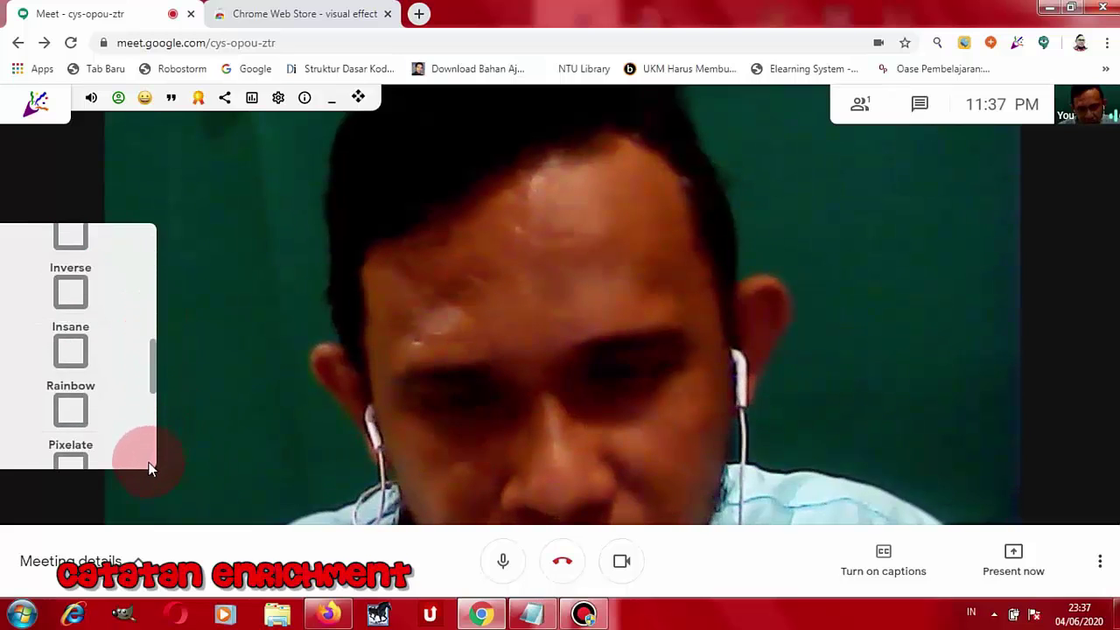
scroll(150, 460, down, 8)
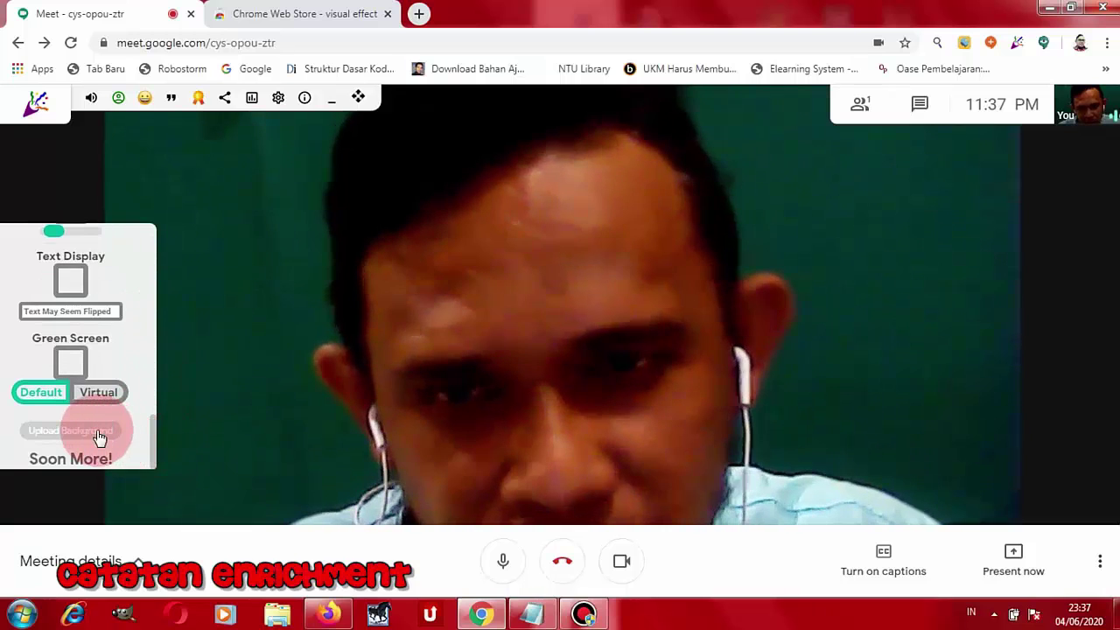
click(143, 448)
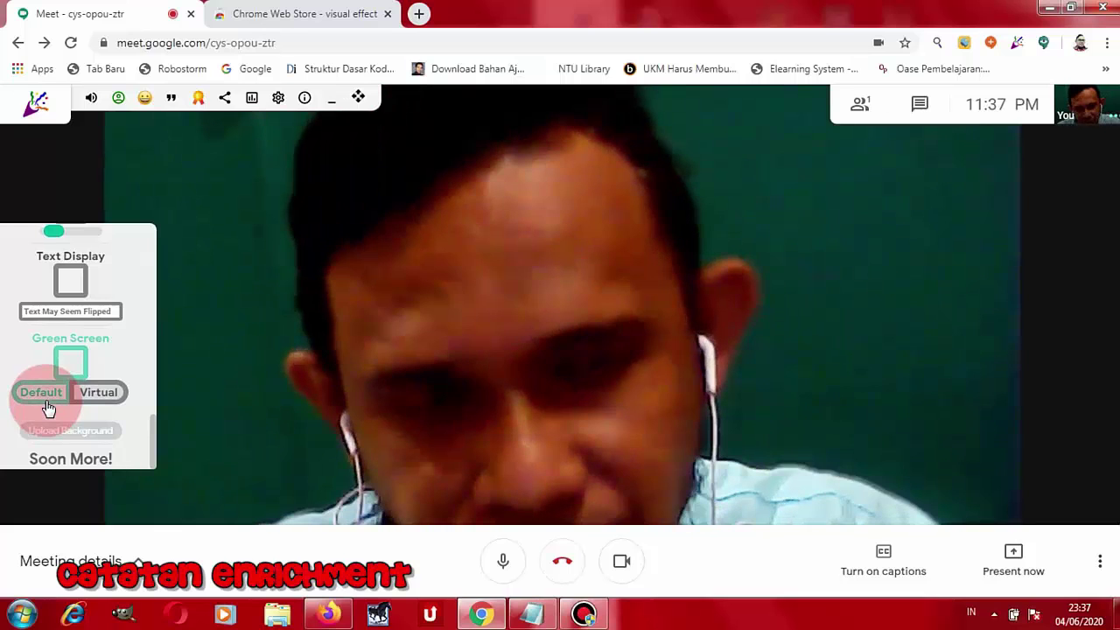
click(51, 399)
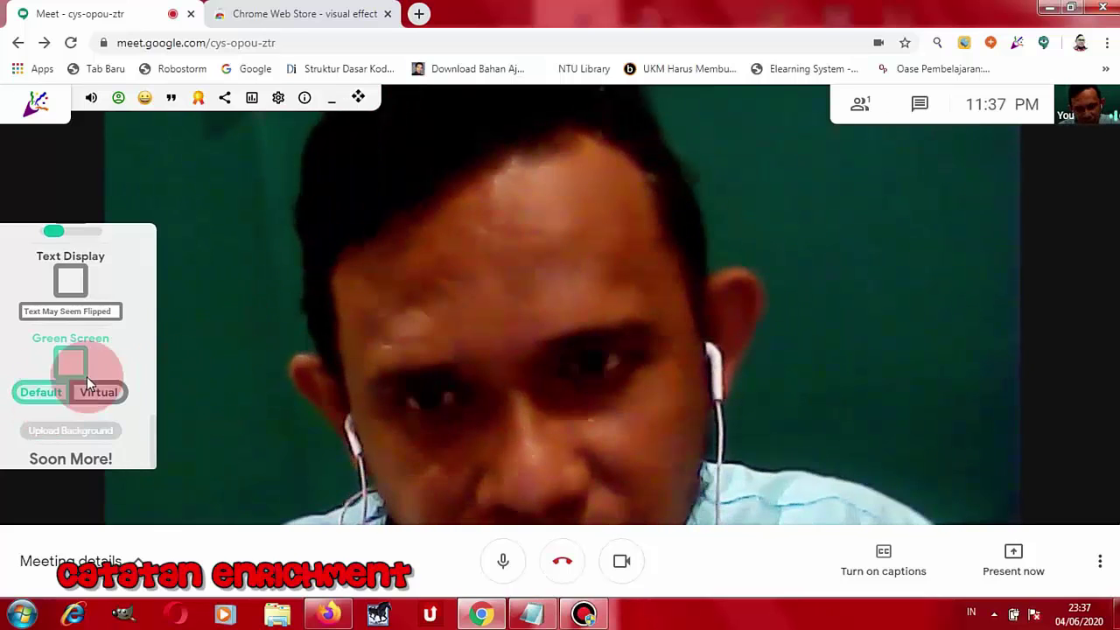
click(14, 402)
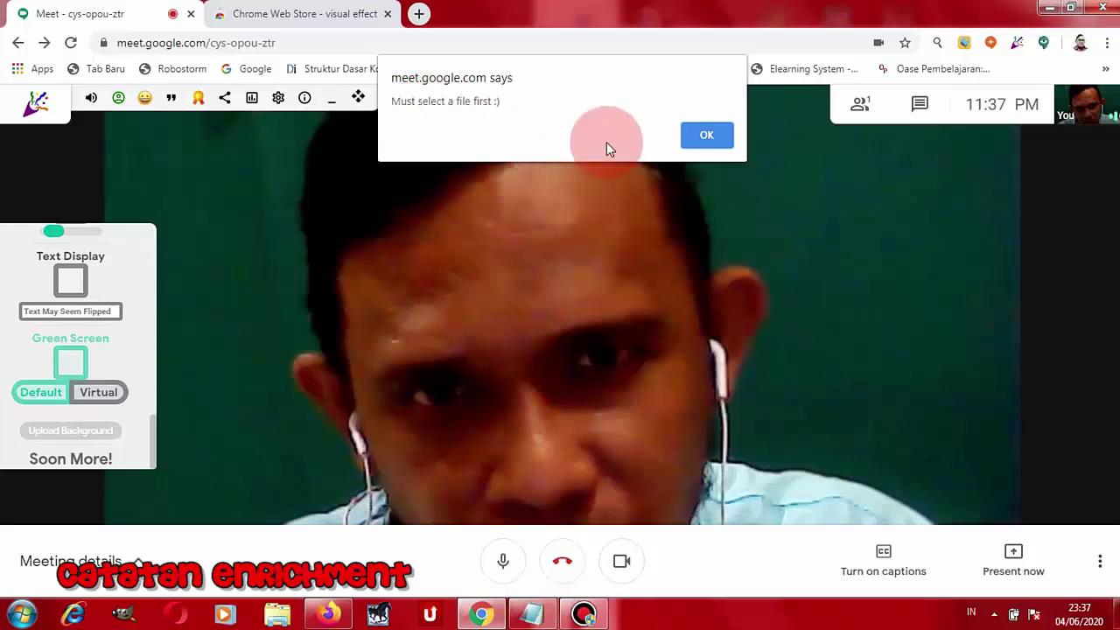
click(707, 138)
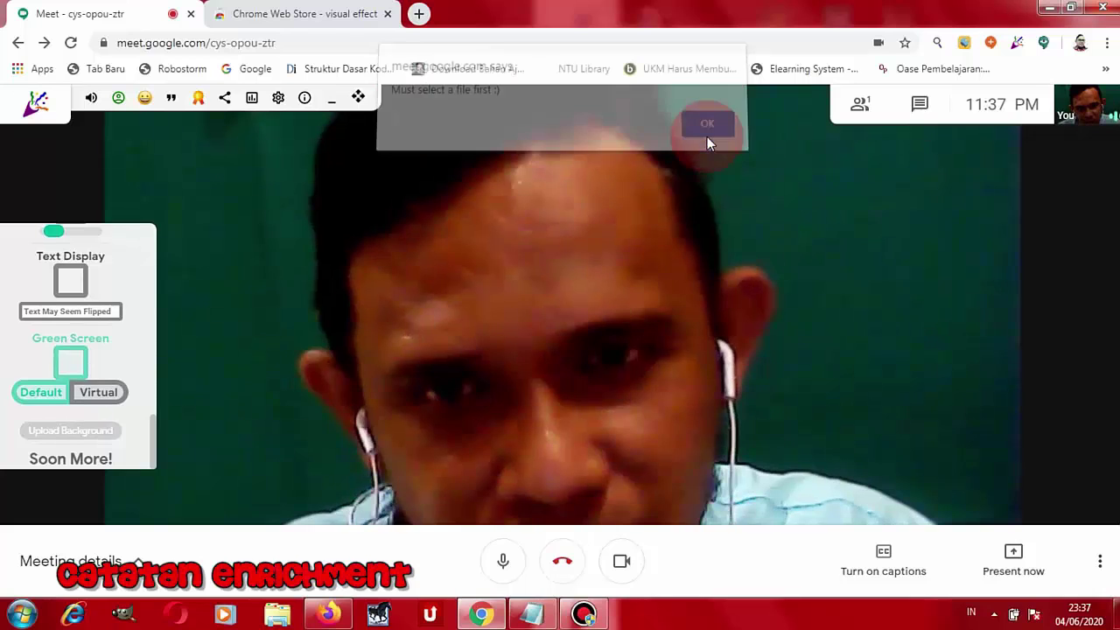
Upload Salon-blanc-avec-vue-1 from the GooglePicture folder as the Virtual background and turn on Green Screen
click(98, 393)
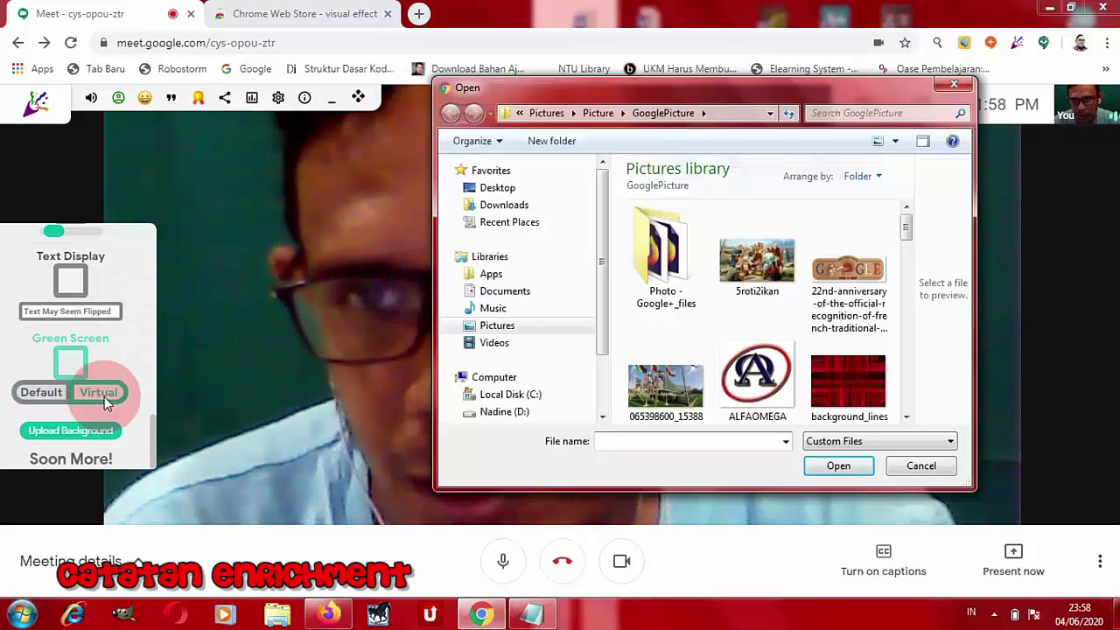
click(44, 405)
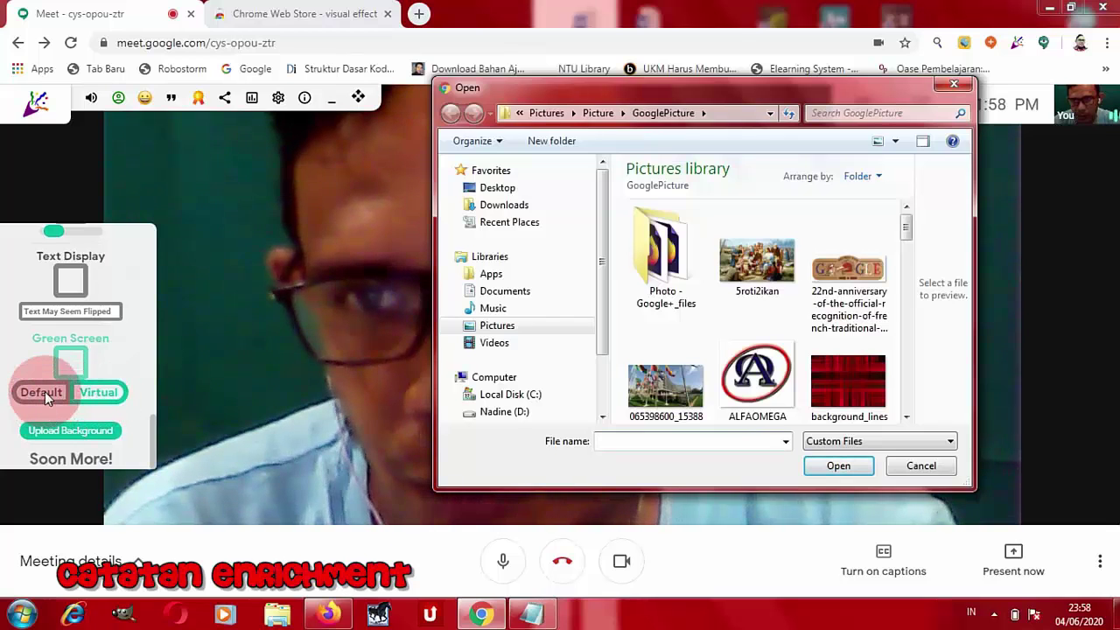
click(233, 297)
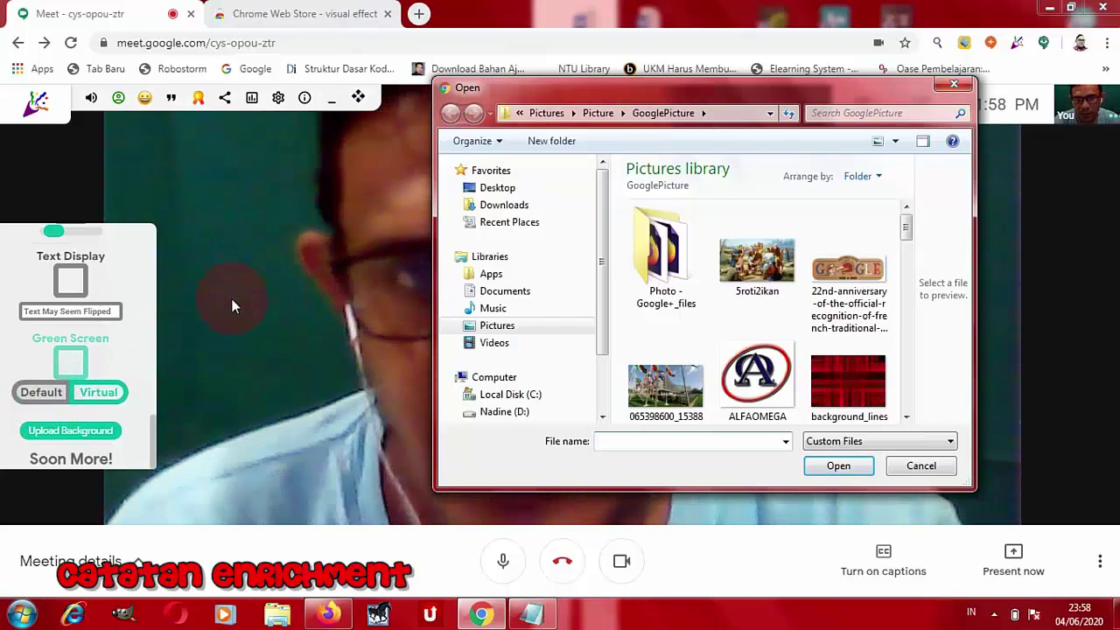
click(90, 396)
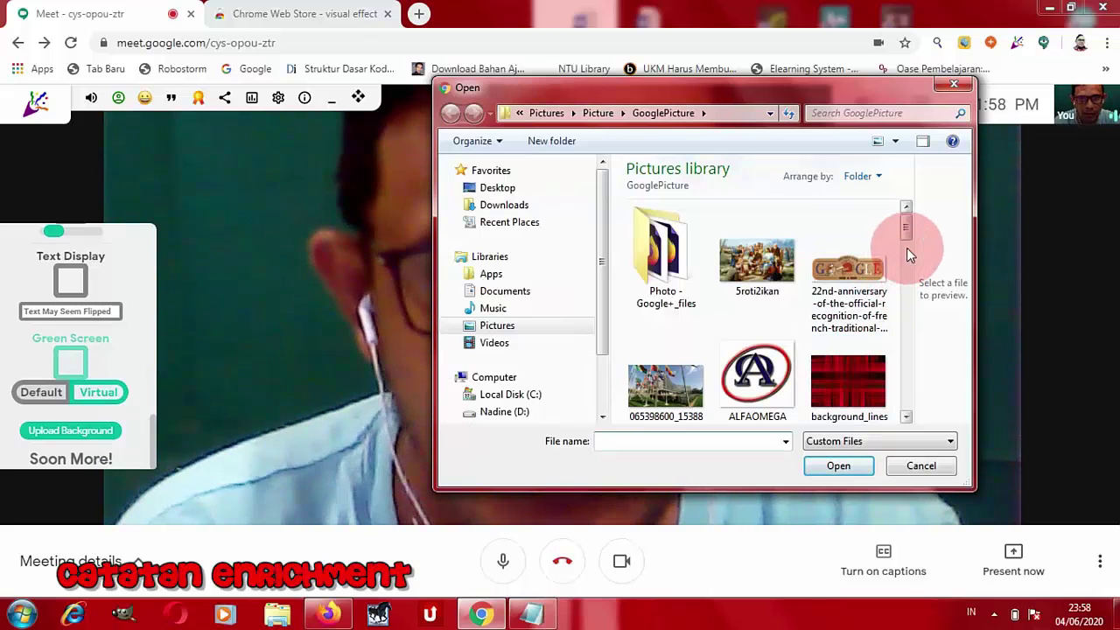
drag(907, 229, 913, 376)
scroll(913, 376, up, 1)
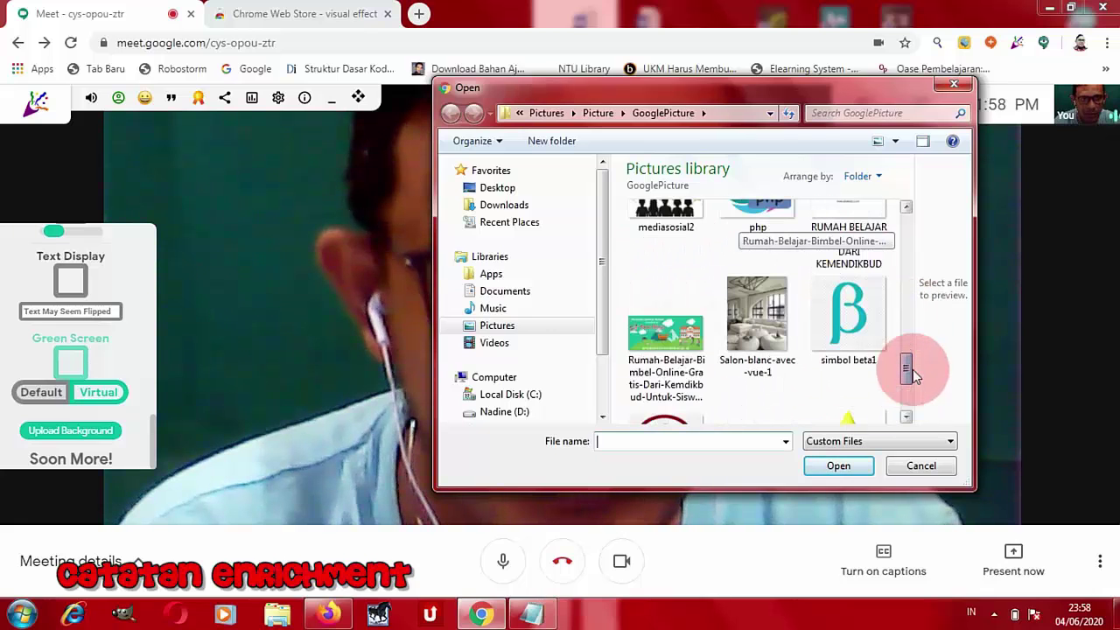
click(757, 319)
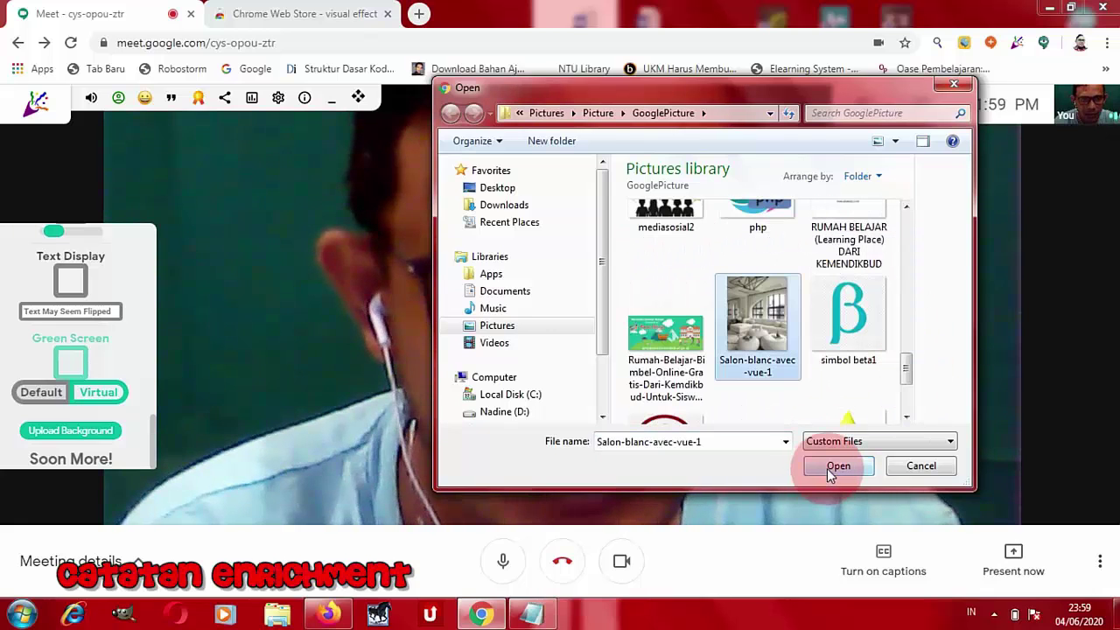
click(832, 467)
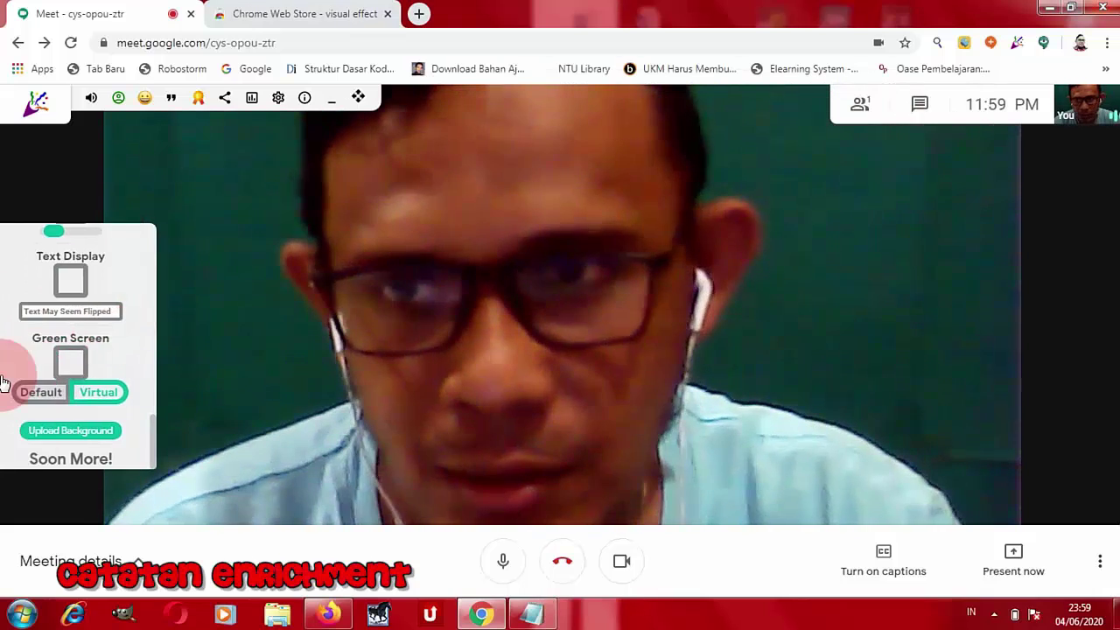
click(70, 364)
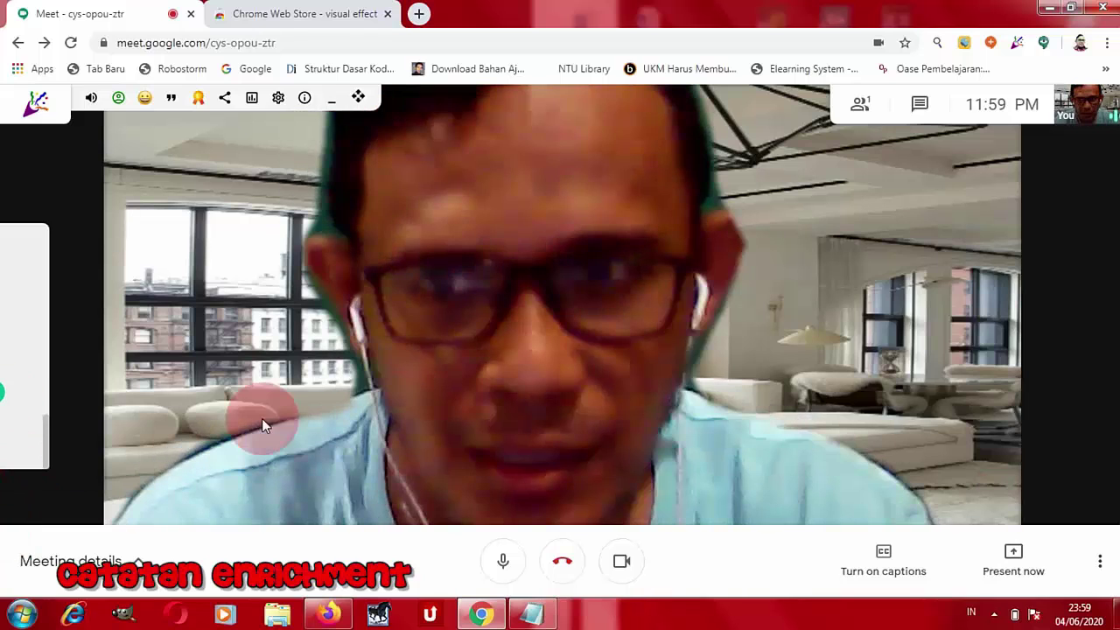
Close the developer tools beside the meeting and switch to the Notepad notes about Google Chrome closing by itself, placing their window over the video
mouse_move(171, 310)
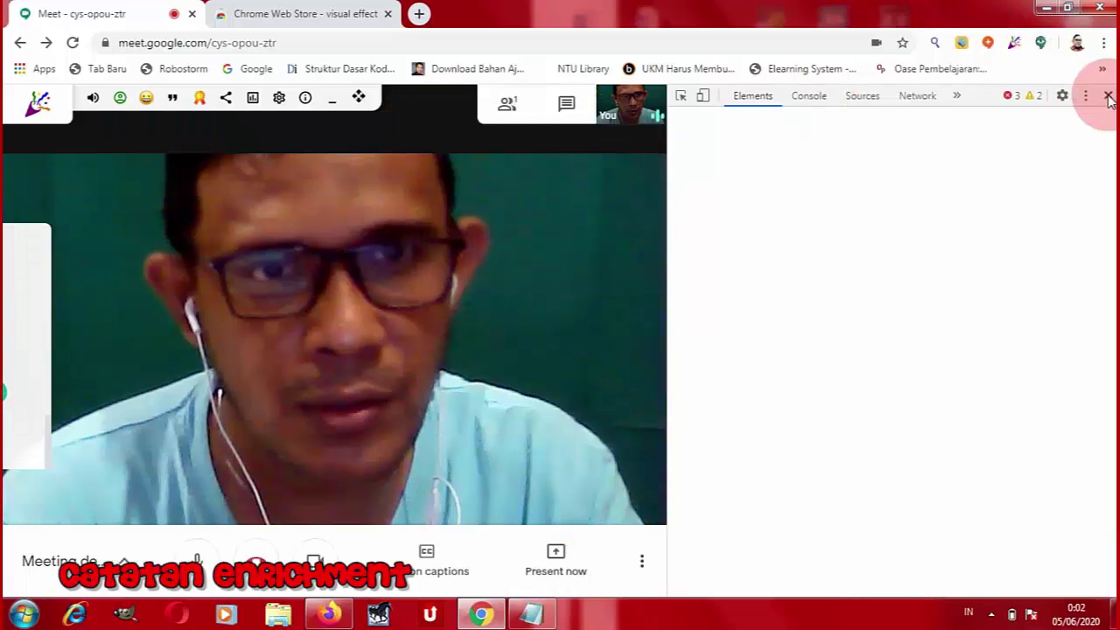
click(1109, 97)
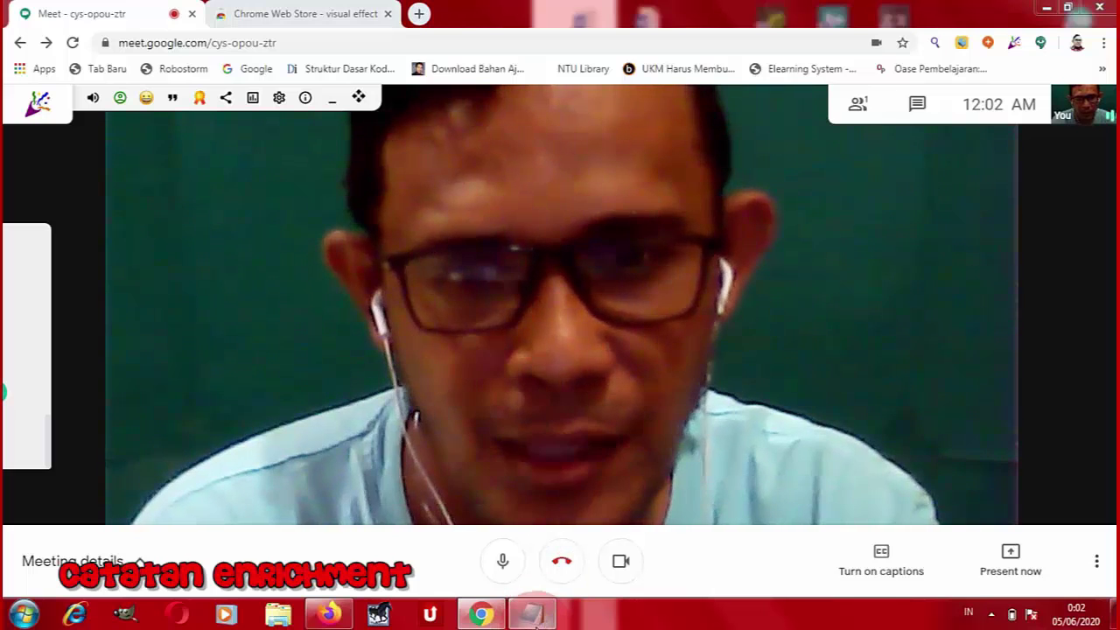
click(532, 616)
text(Penyebab Google Chrome keluar sendiri : 1. Extensions yang bermasalah 2. Terdapat Virus di PC Kamu 3. Google Chrome Tidak Pernah Di-update 4. Koneksi Internet yang Jelek  Cara mengatasi Google Chrome yang sering keluar sendiri : 1. Mengahapus file "Local State" 2. Merubah folder "Default" 3. Menutup Tab yang Tidak Diperlukan 4. Menghapus Cookie 5. Update Google Chrome 6. Install Ulang Google Chrome 7. Restart PC)
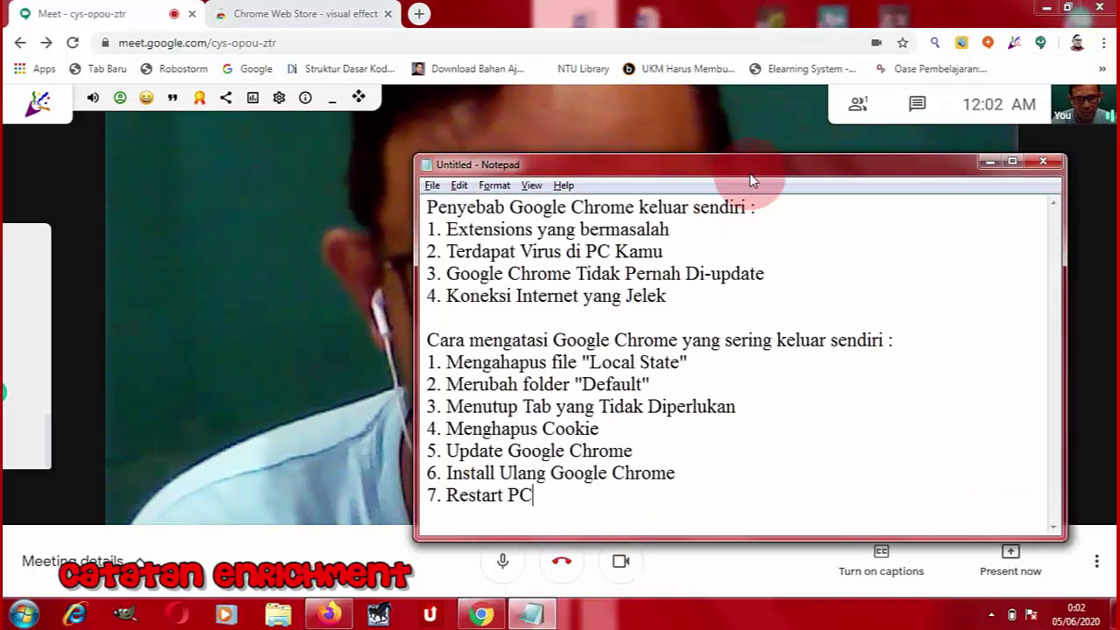
drag(756, 172, 647, 155)
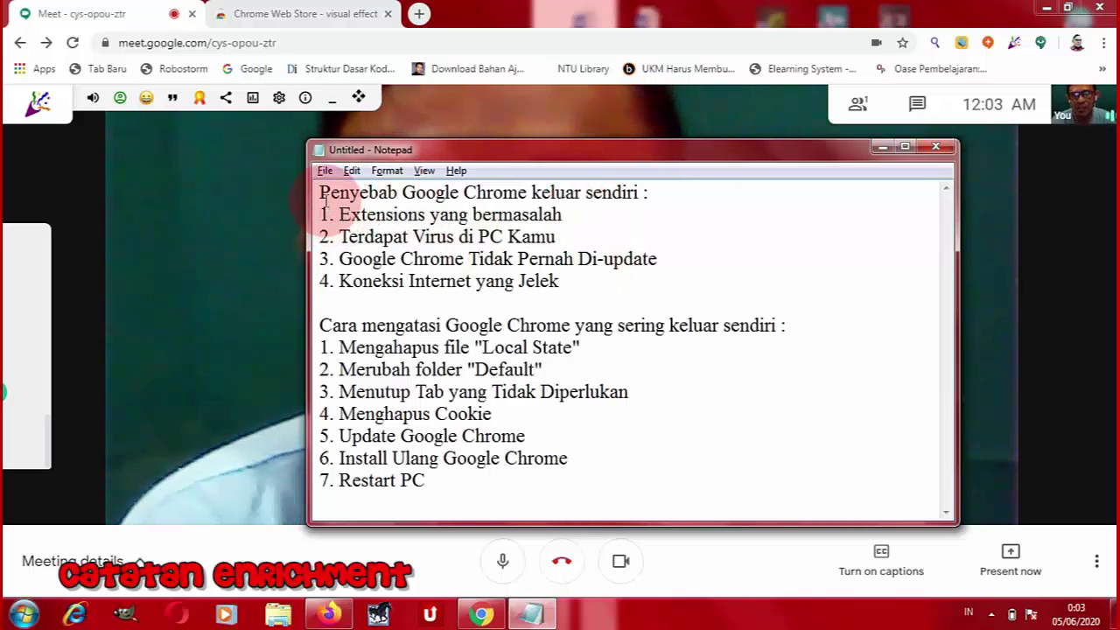
Highlight the heading "Penyebab Google Chrome keluar sendiri" and each of its four listed causes one by one in the notes
drag(320, 193, 645, 194)
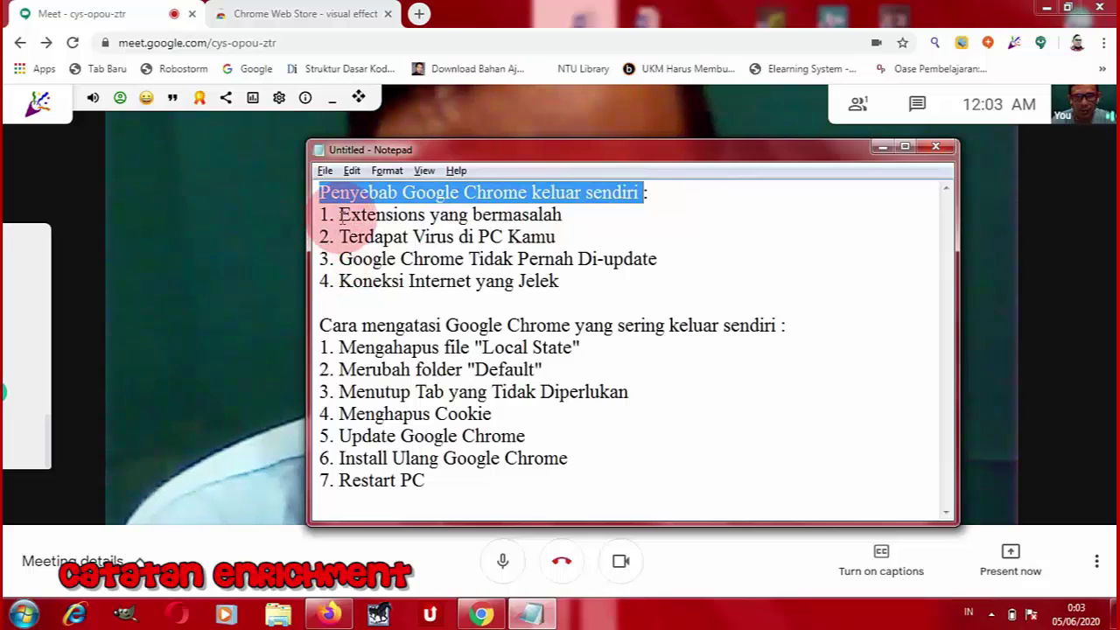
drag(339, 214, 563, 216)
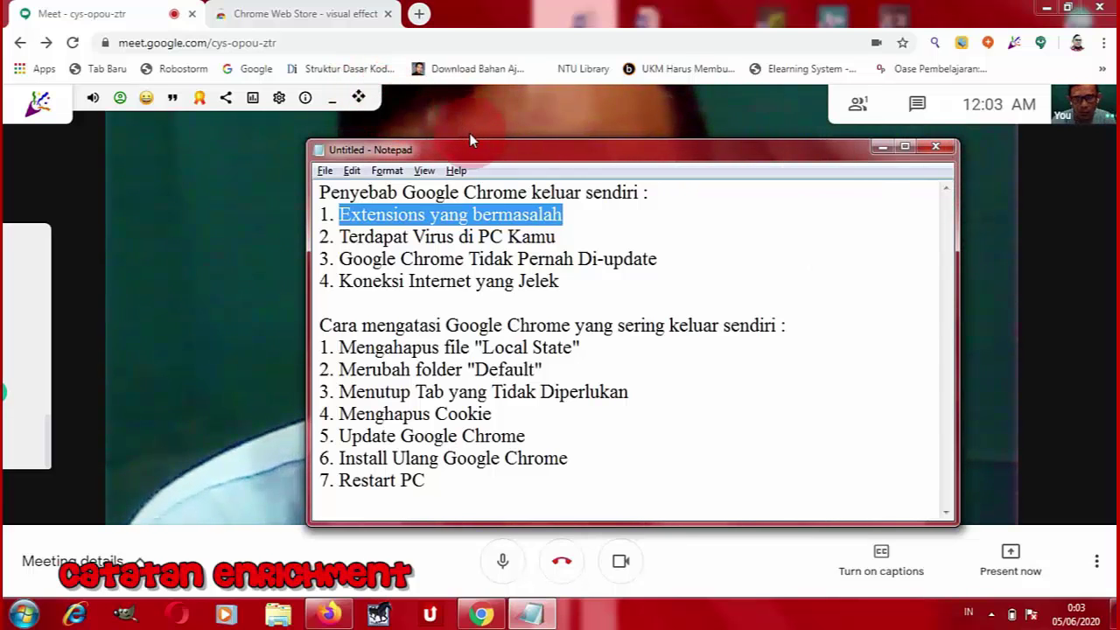
click(518, 154)
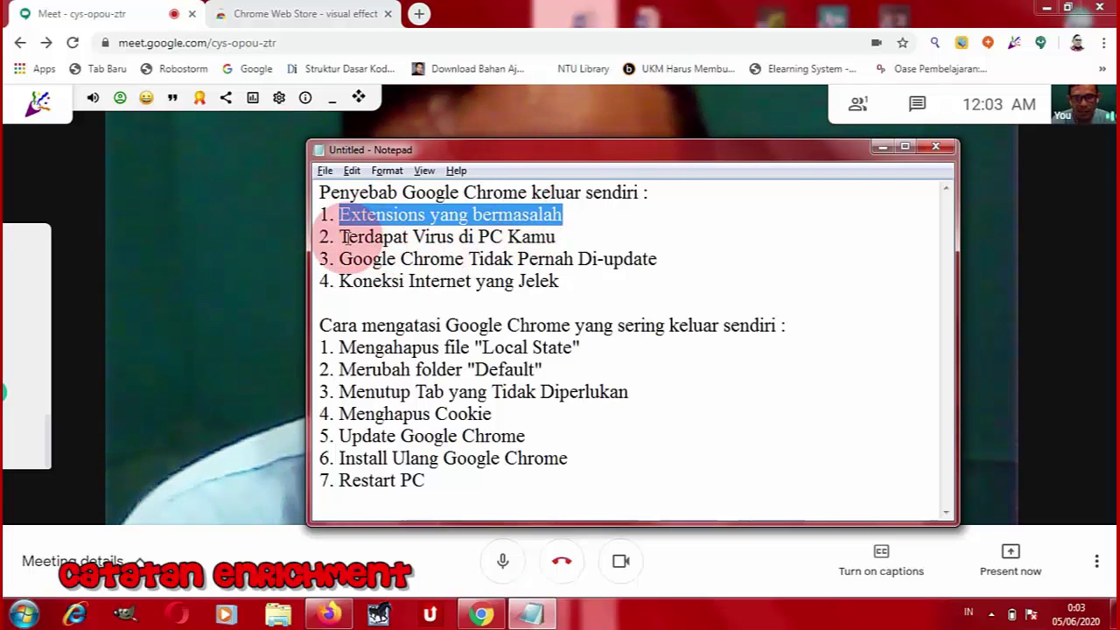
drag(340, 236, 561, 246)
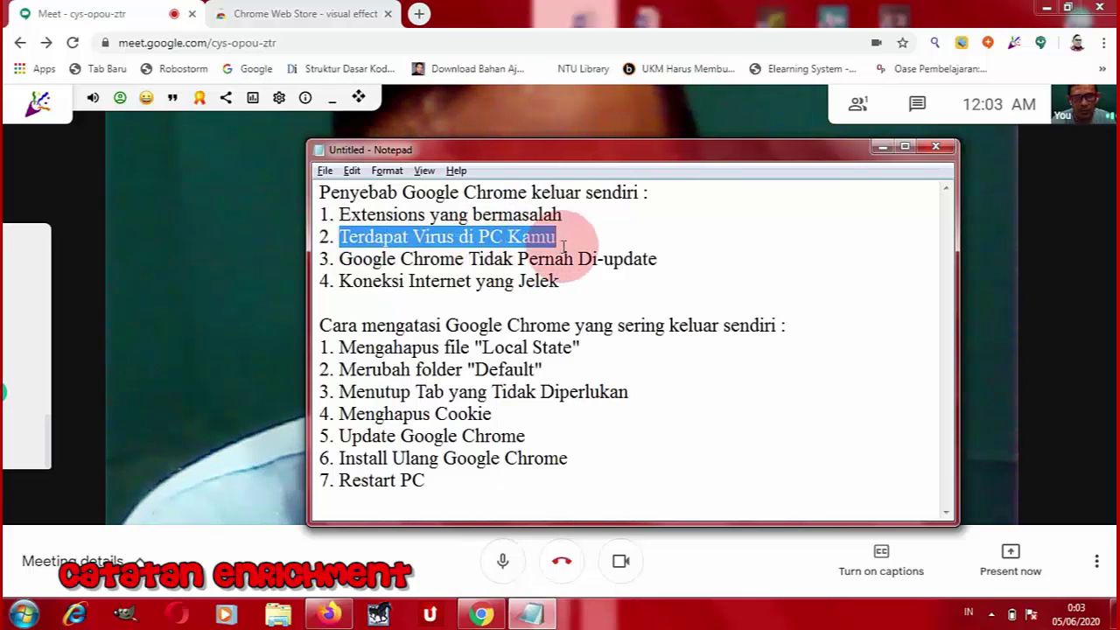
click(364, 262)
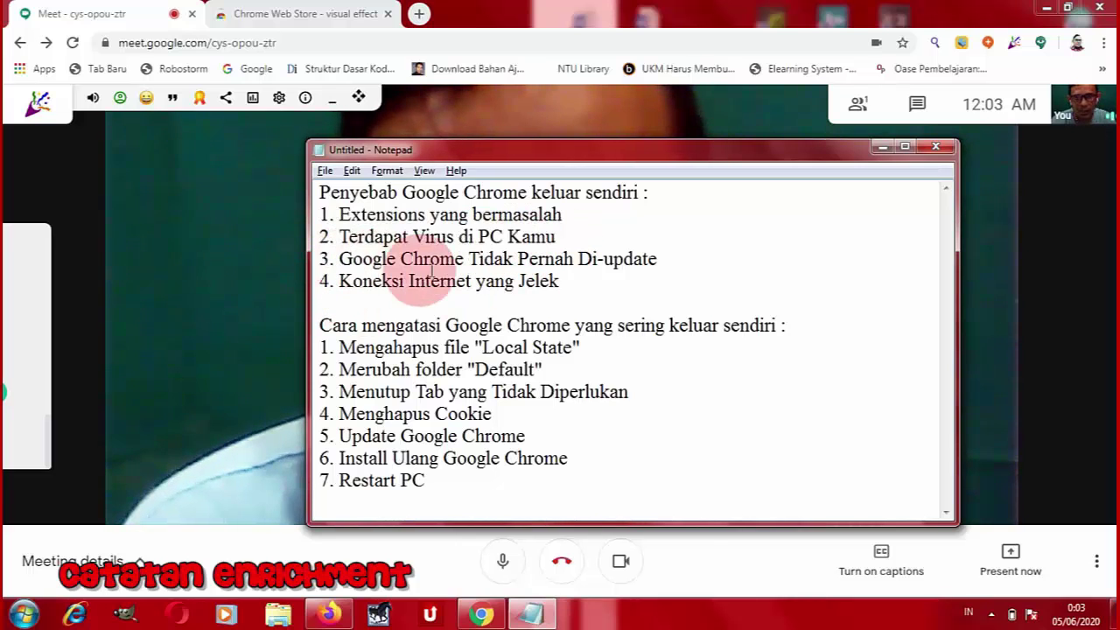
drag(340, 259, 667, 261)
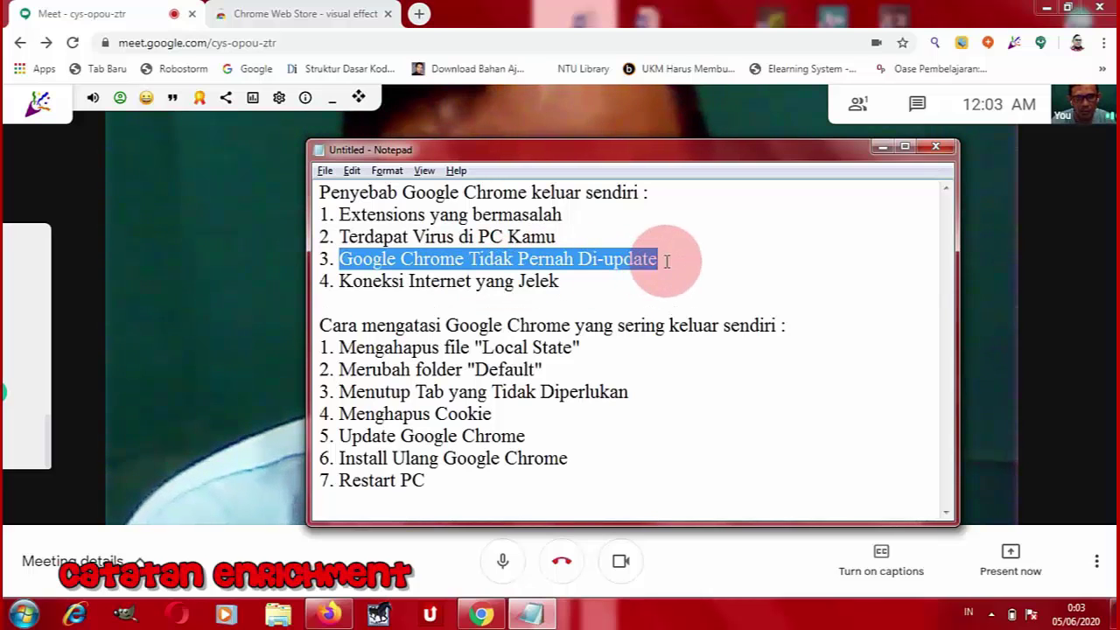
click(665, 260)
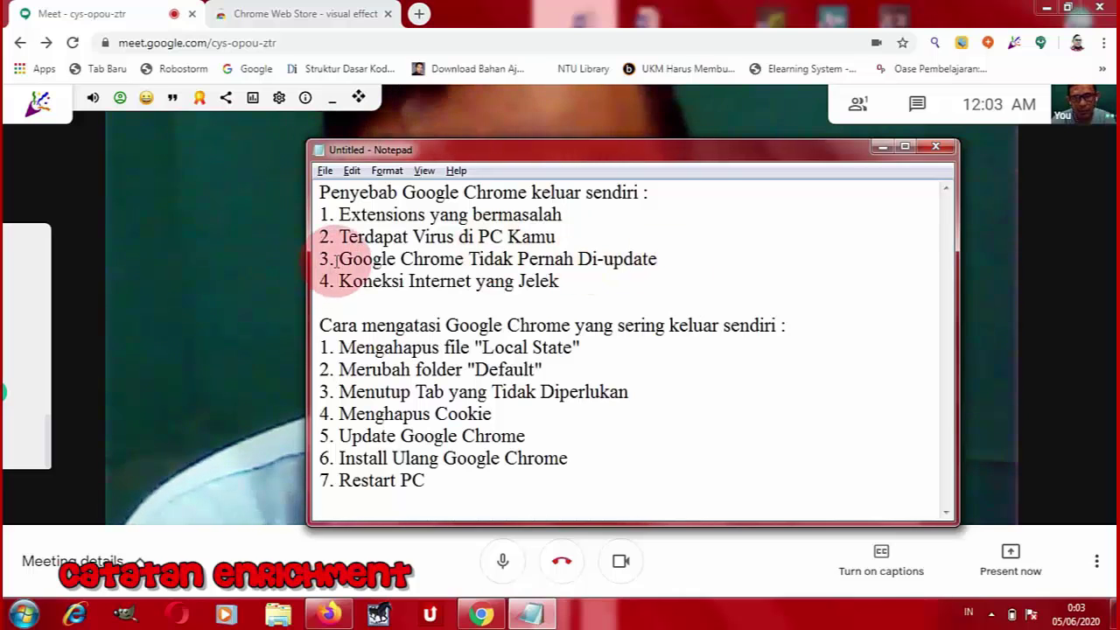
drag(339, 260, 659, 262)
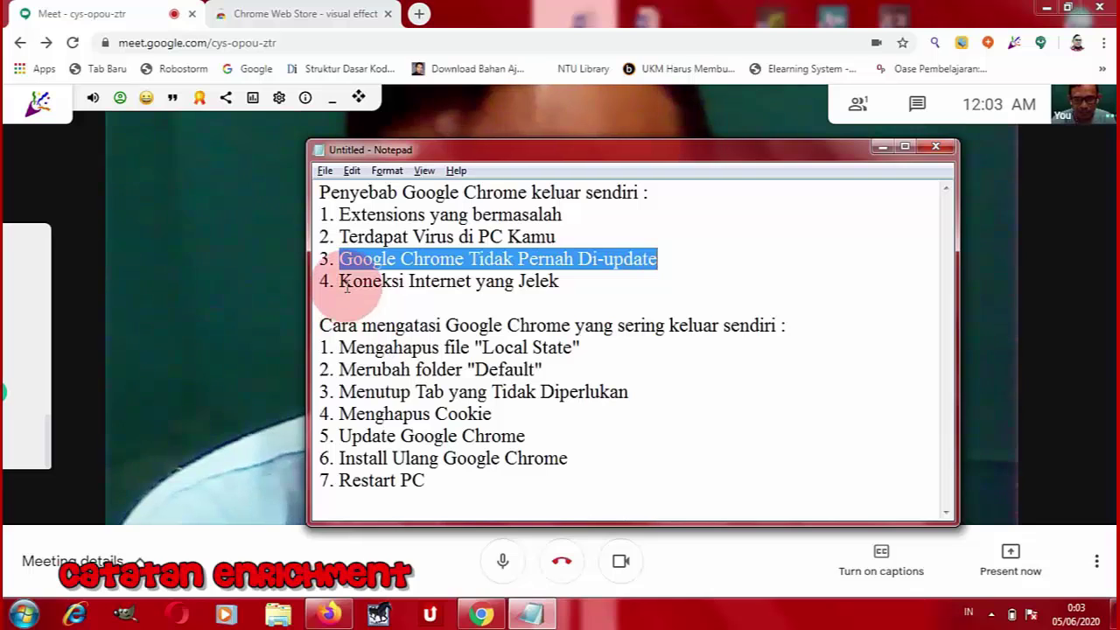
drag(341, 281, 337, 303)
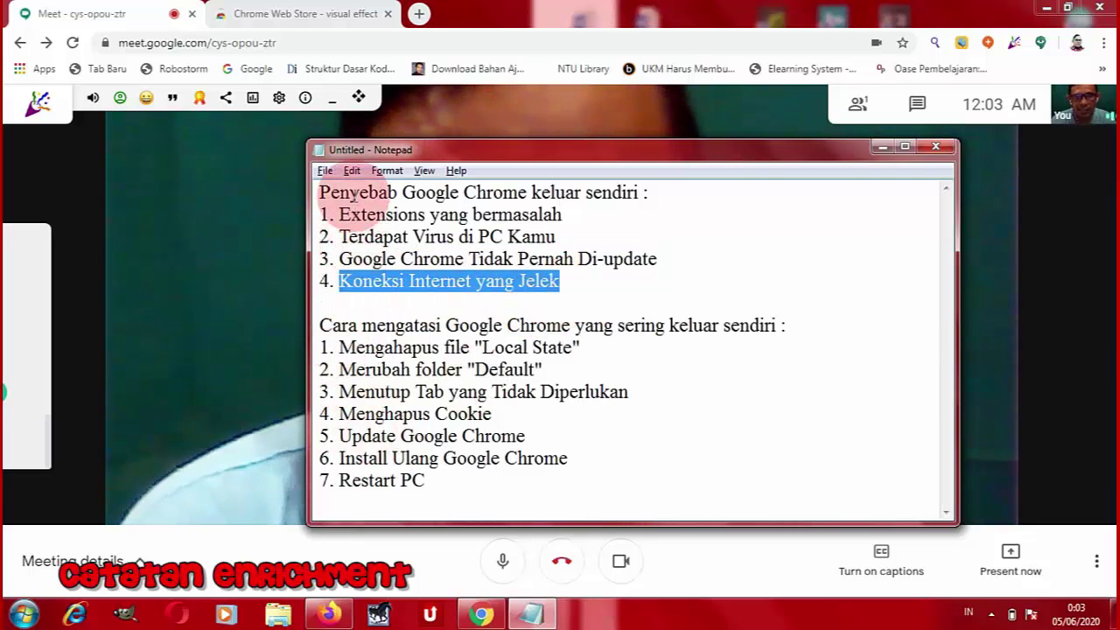
Highlight the heading "Cara mengatasi Google Chrome yang sering keluar sendiri" and go through its seven fixes, from "Local State" to "Restart PC"
drag(331, 326, 775, 325)
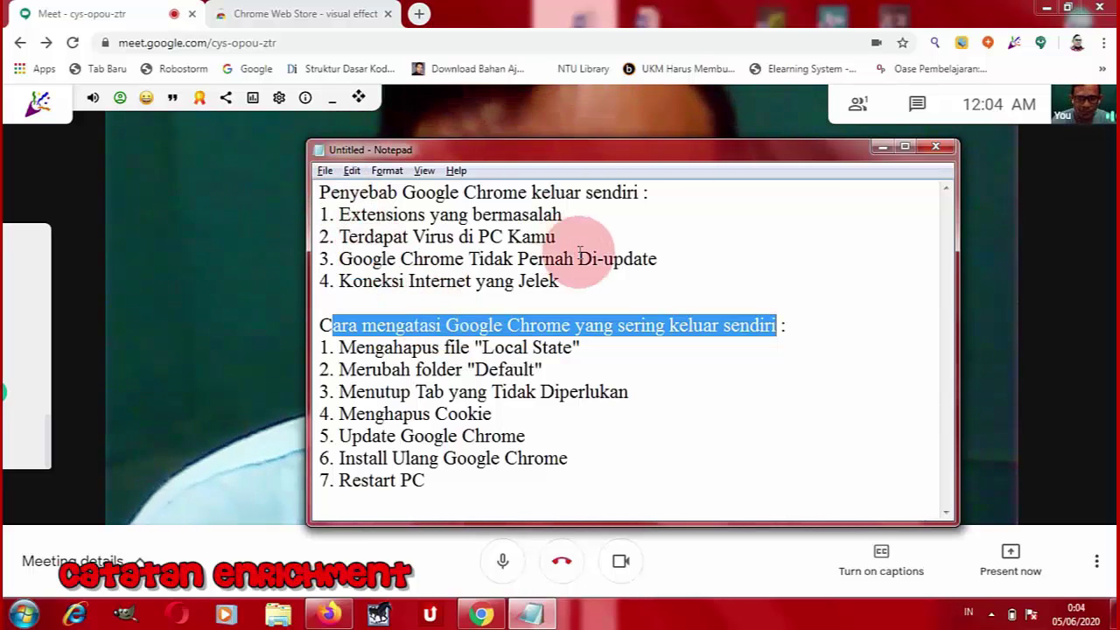
click(456, 348)
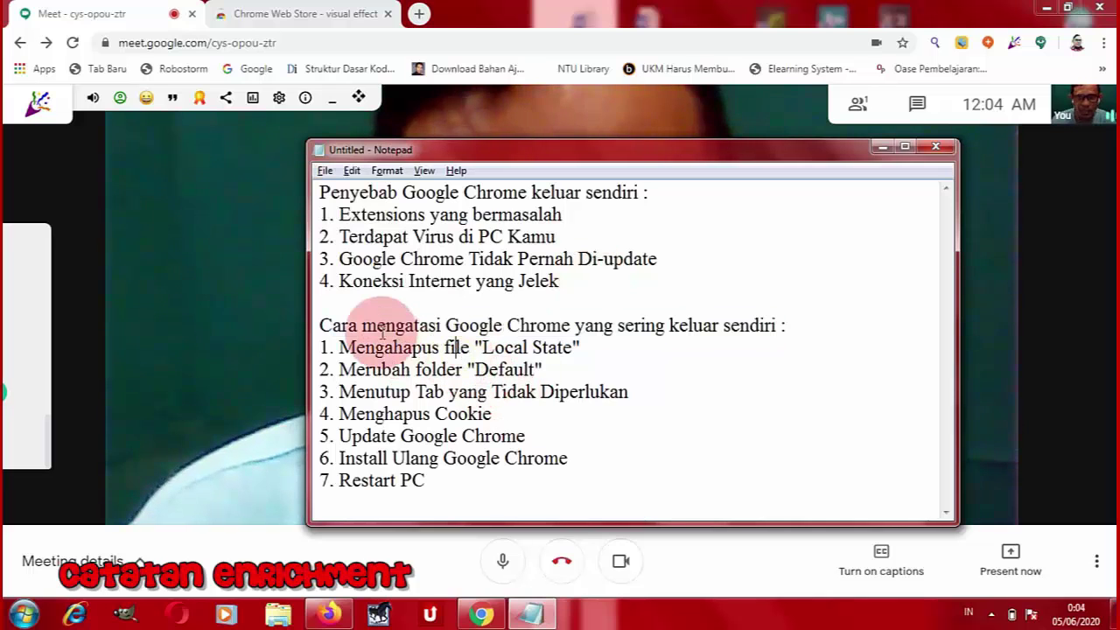
drag(382, 333, 740, 327)
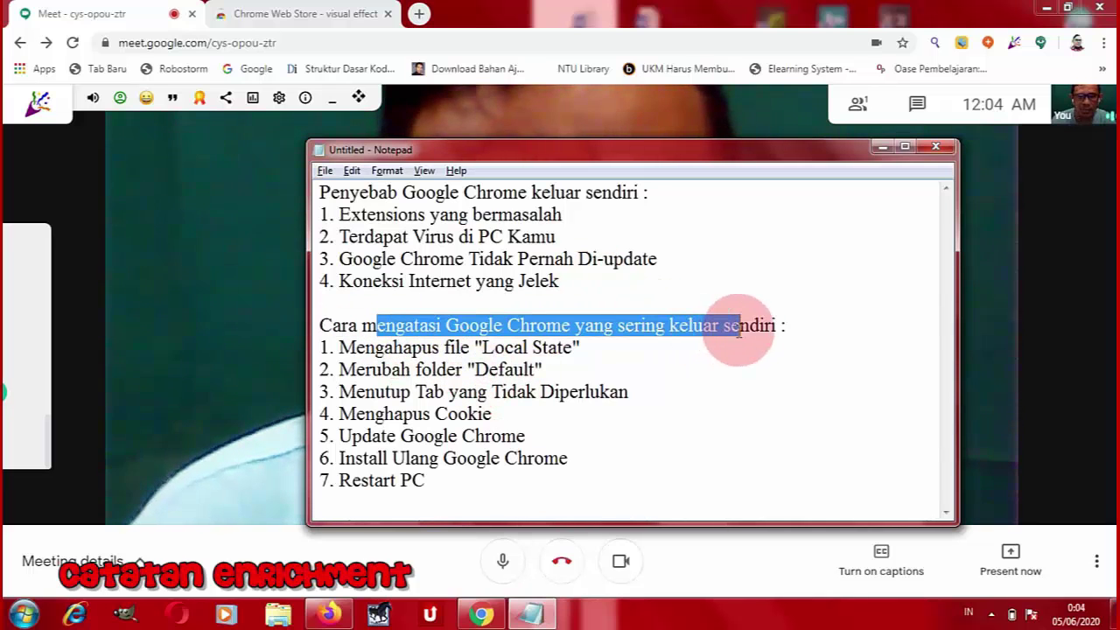
click(473, 377)
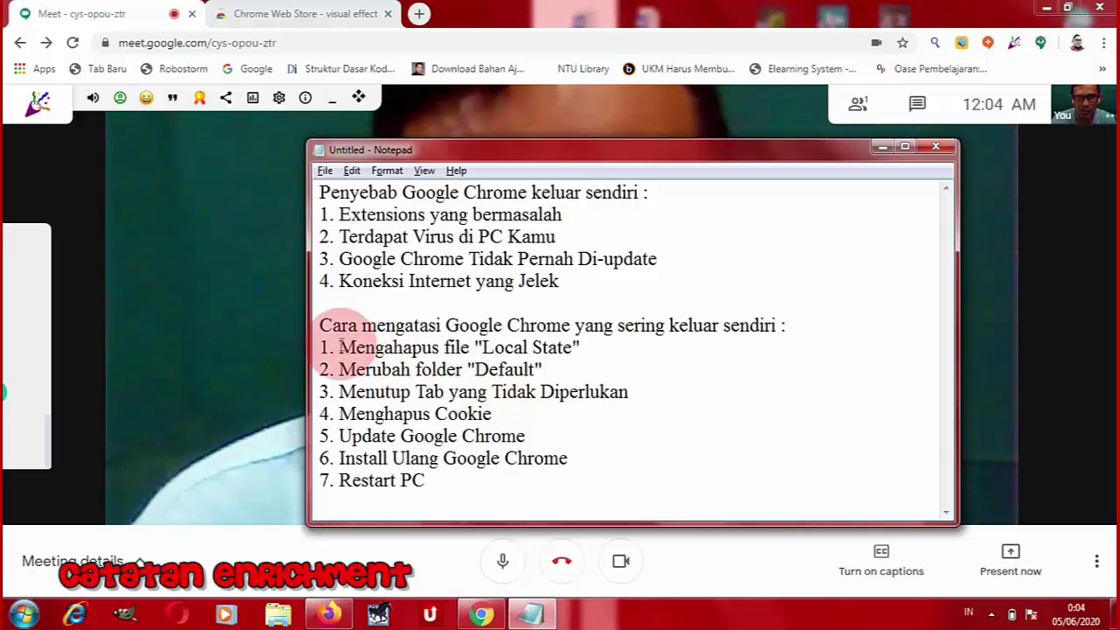
drag(341, 347, 582, 348)
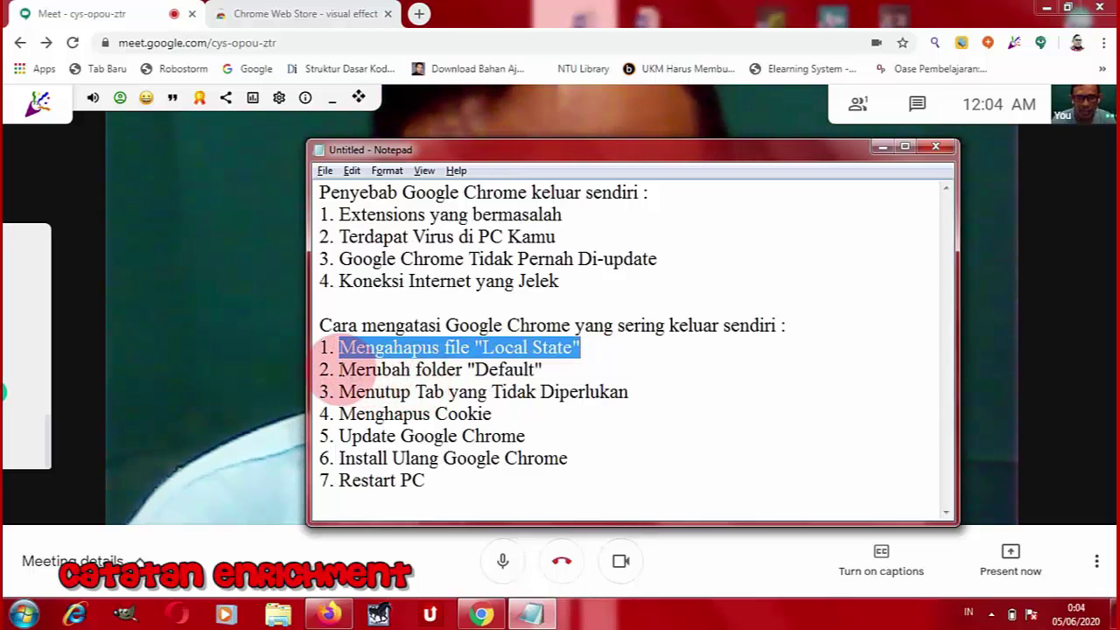
drag(339, 368, 551, 369)
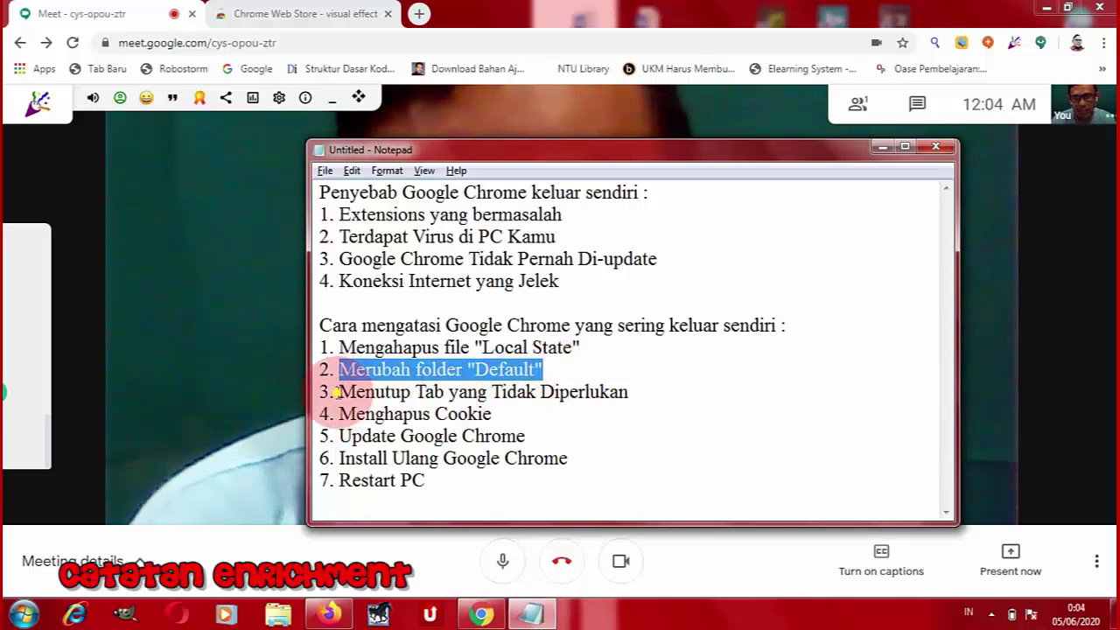
drag(339, 391, 630, 391)
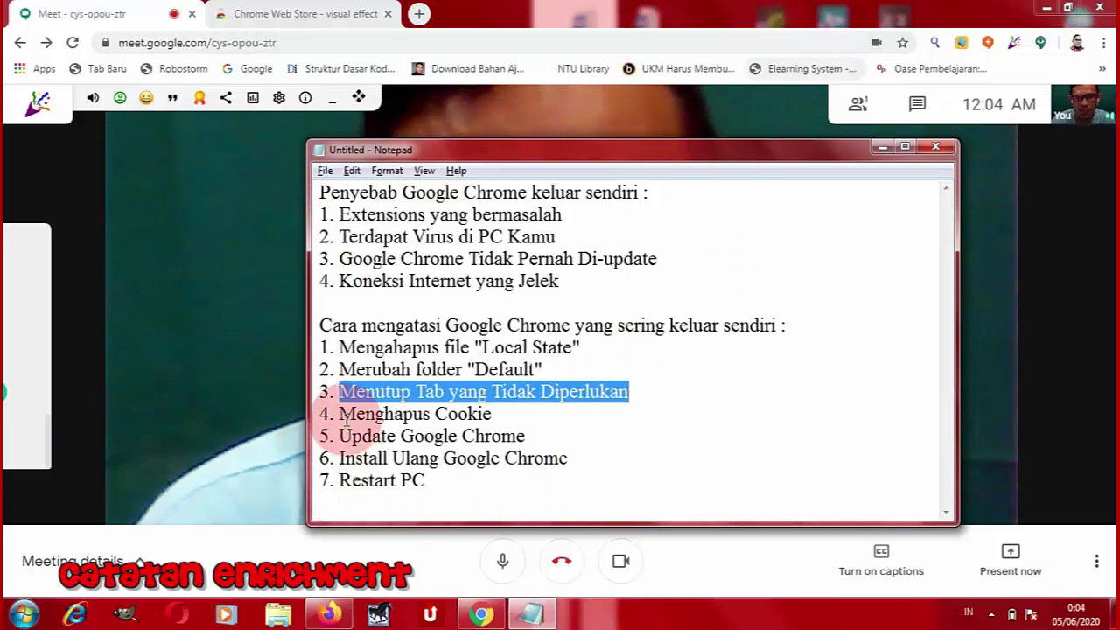
drag(339, 415, 507, 417)
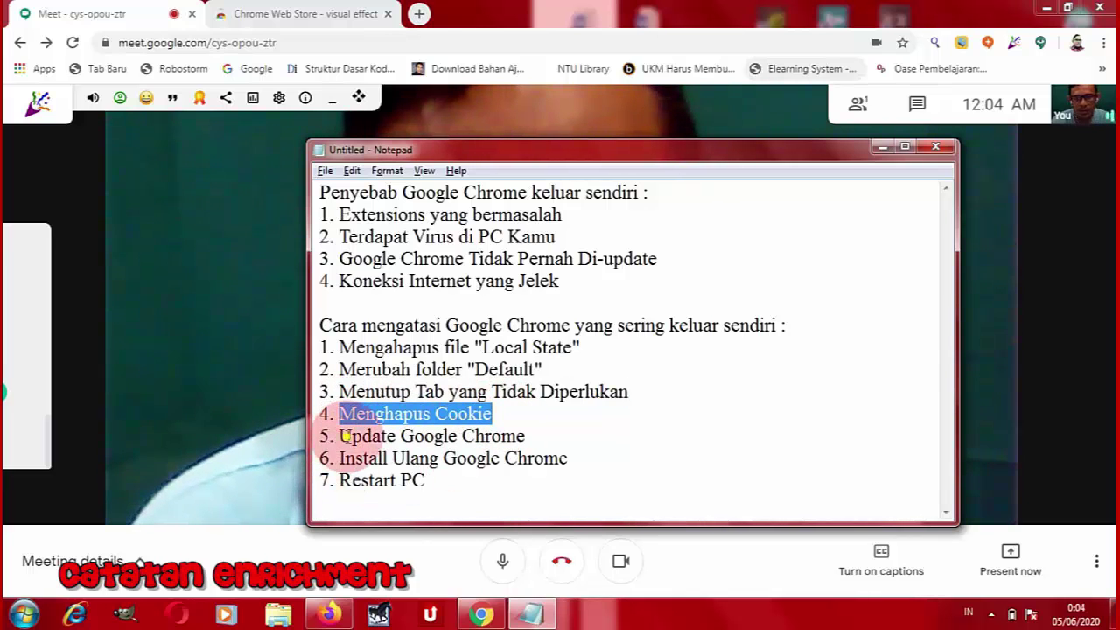
drag(348, 436, 520, 435)
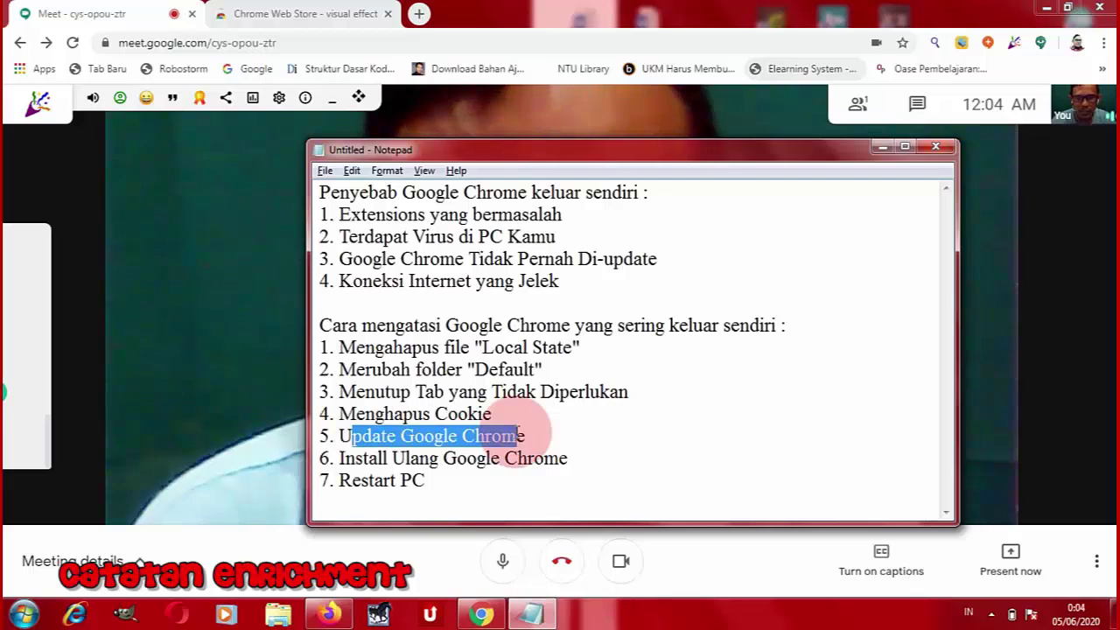
click(437, 460)
click(526, 436)
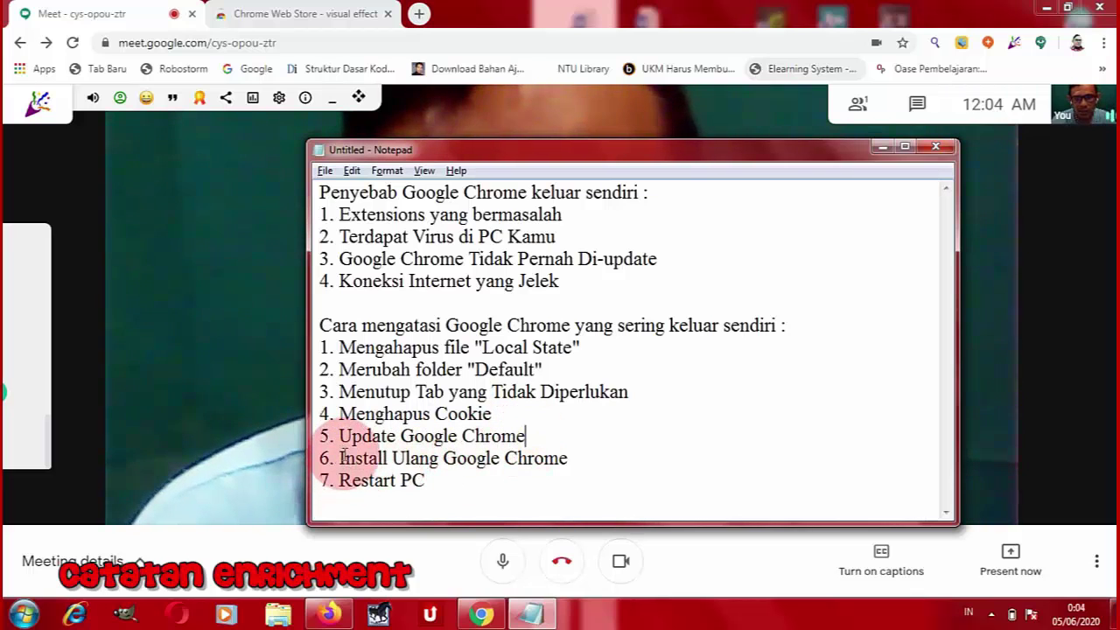
drag(341, 458, 572, 459)
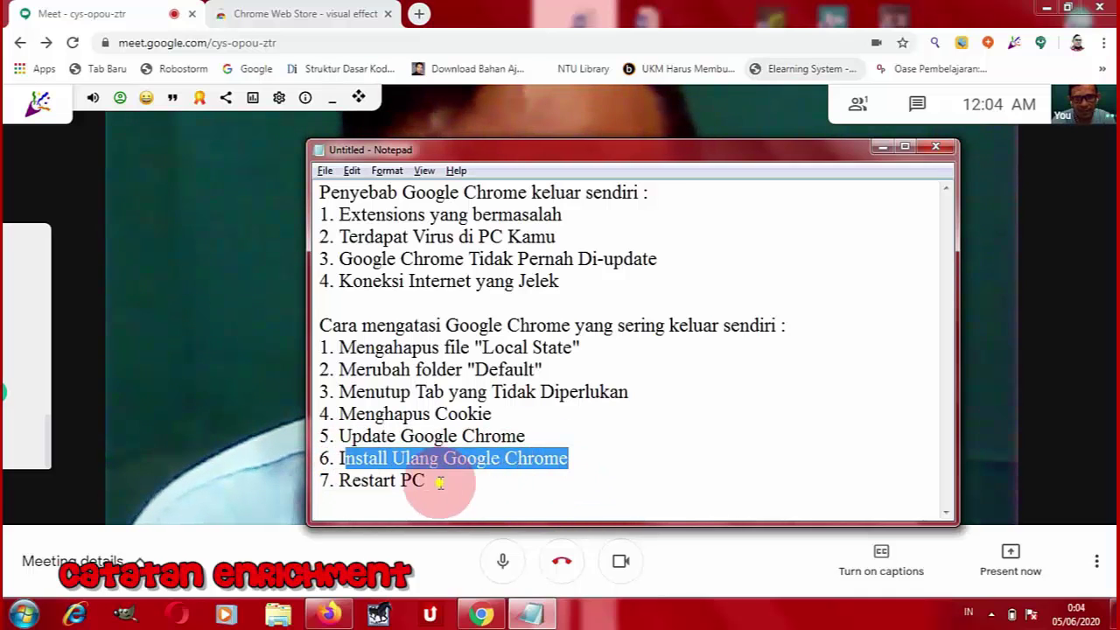
drag(437, 480, 324, 492)
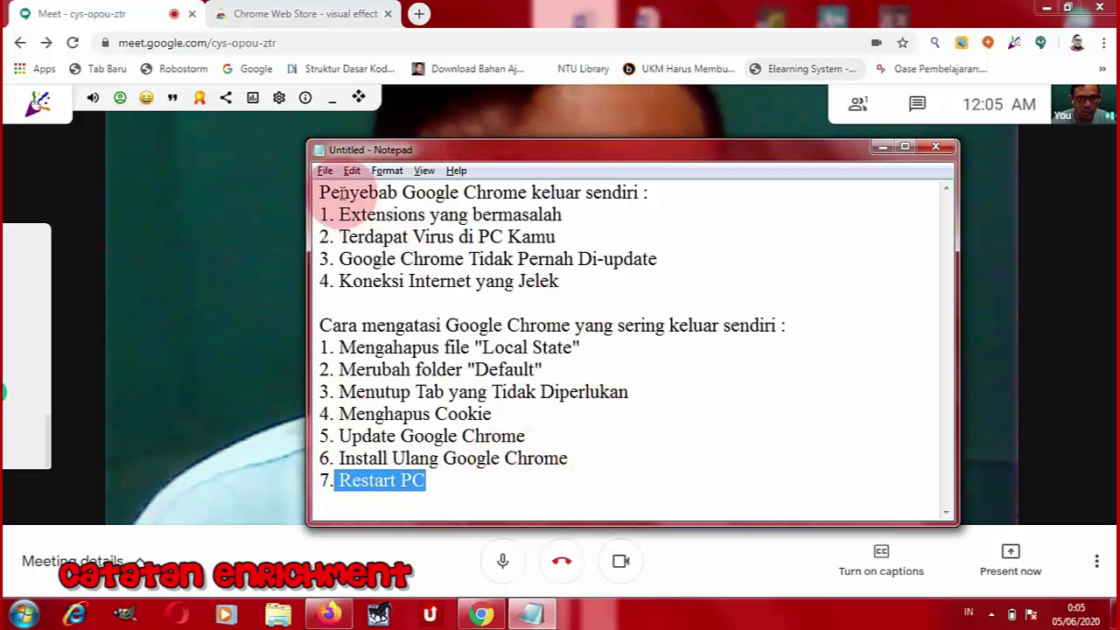
Highlight the complete notes from the causes heading to "Restart PC" and minimize the Notepad window
drag(320, 186, 592, 473)
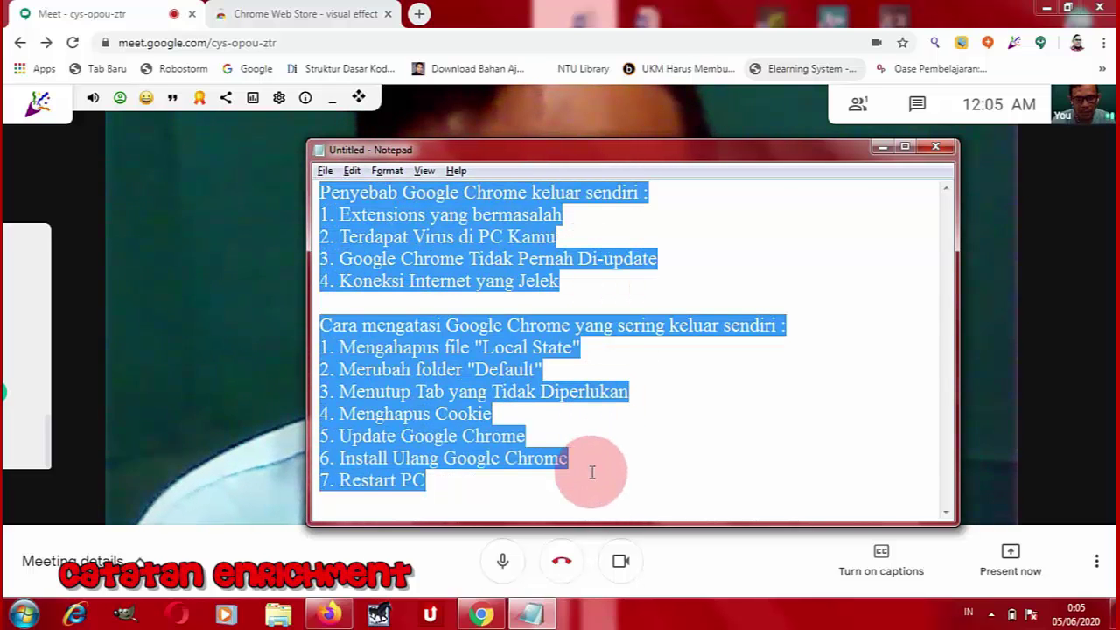
click(675, 395)
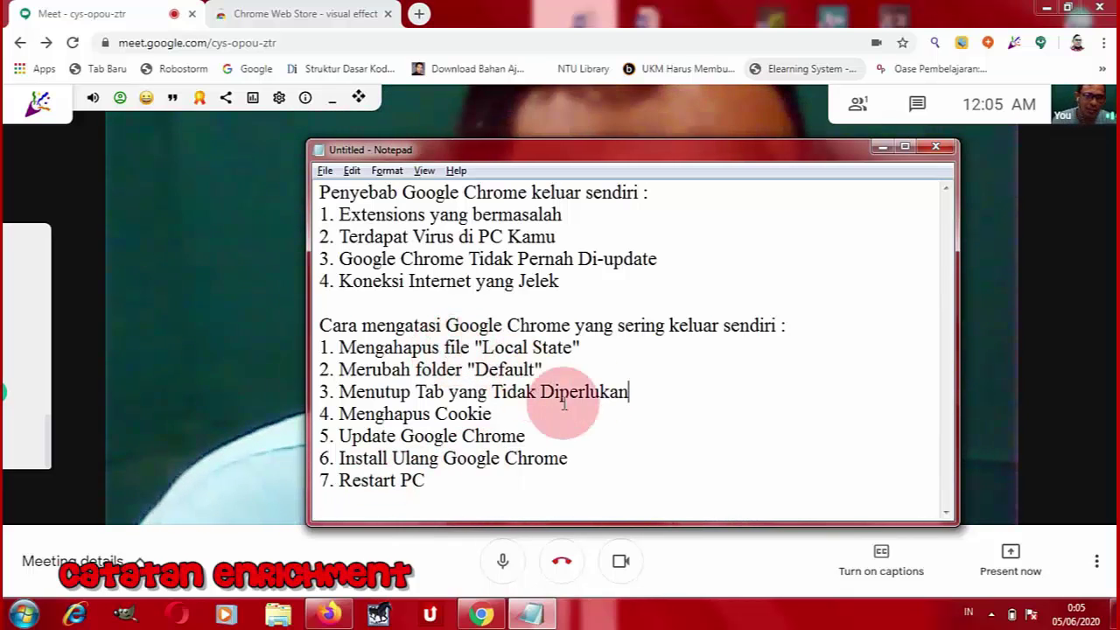
drag(320, 192, 569, 477)
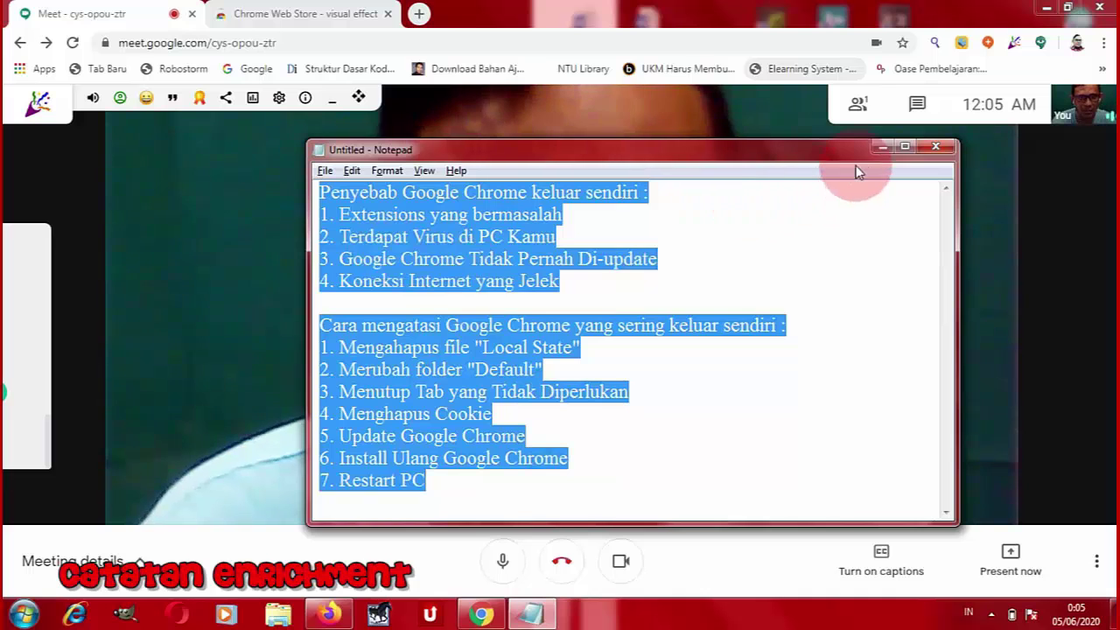
click(880, 148)
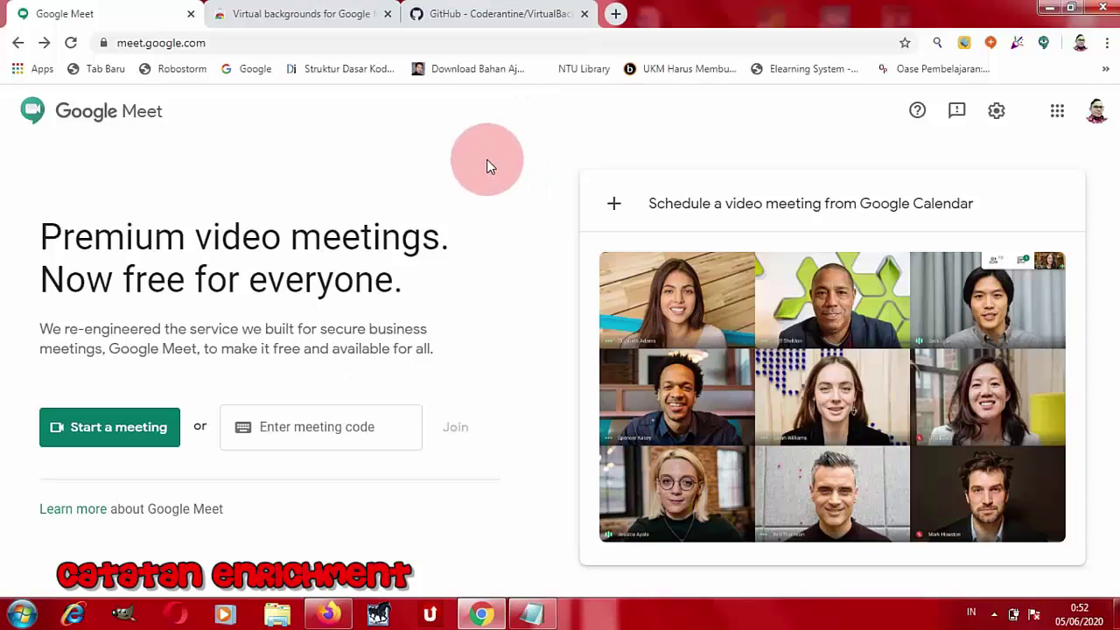
Show the developer tools beside the Google Meet home page and close them again
key(ctrl+shift+i)
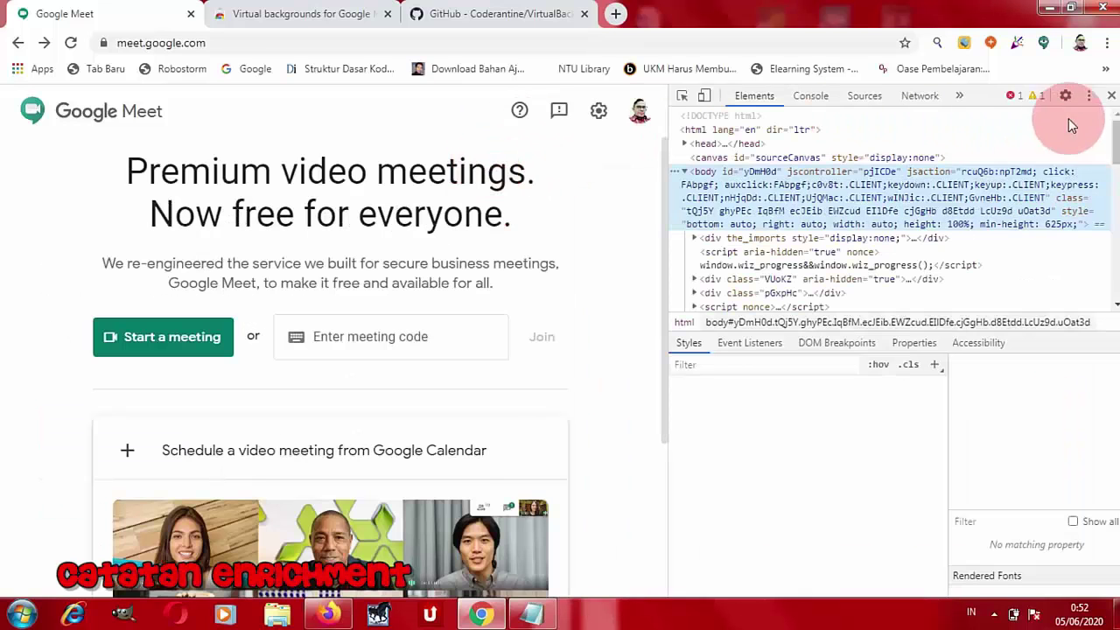
click(1112, 96)
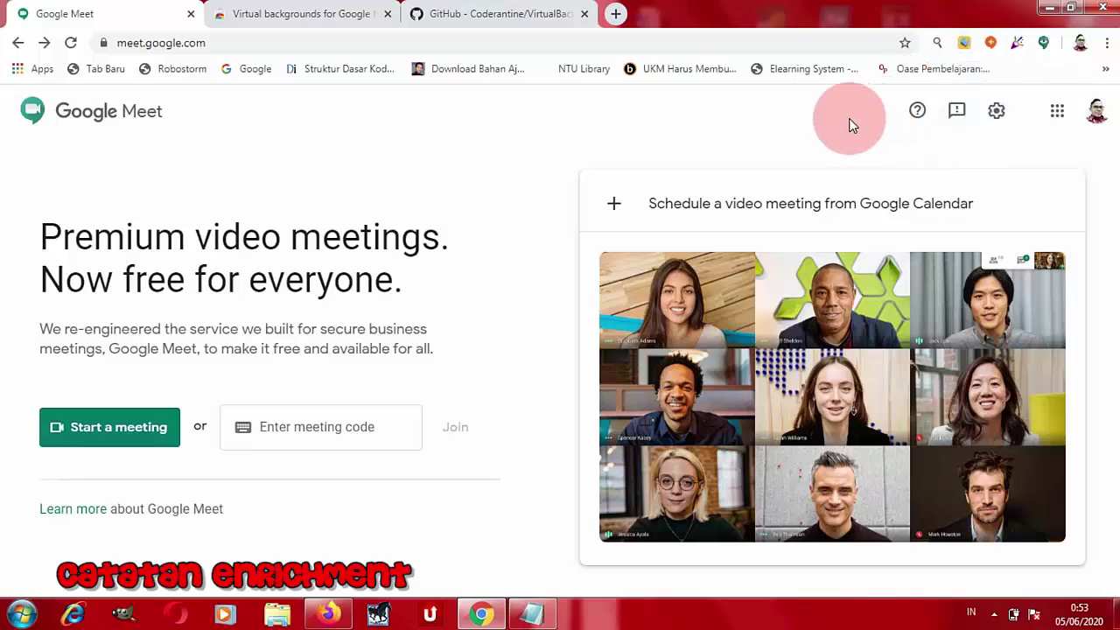
Turn on Use virtual backgrounds in the extension, browse its images, and choose the office lounge with the black floor lamp
click(964, 46)
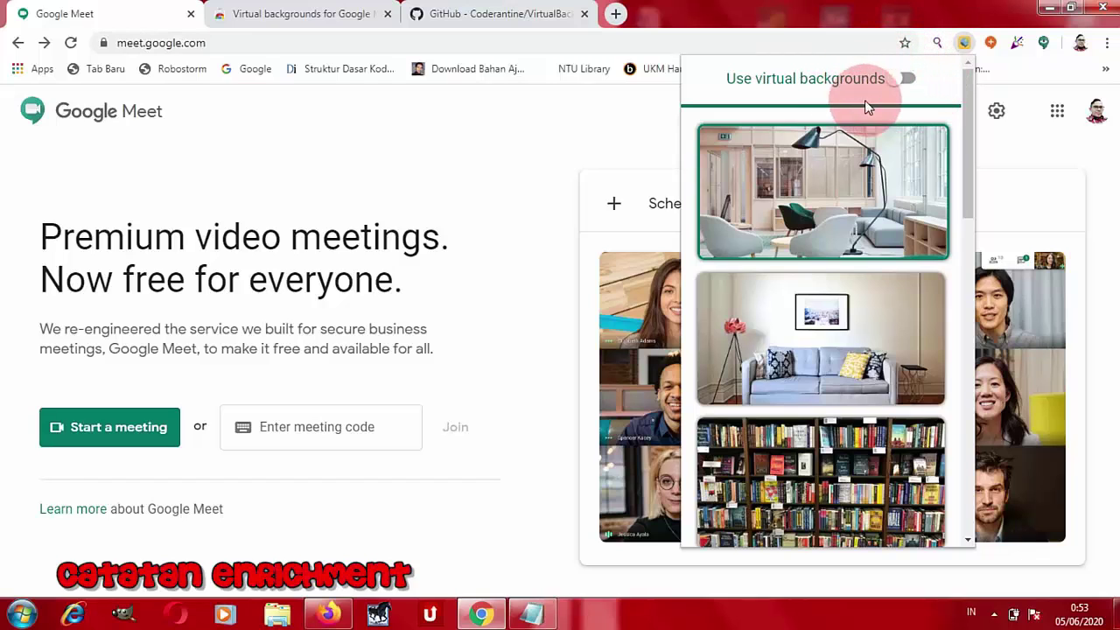
click(906, 77)
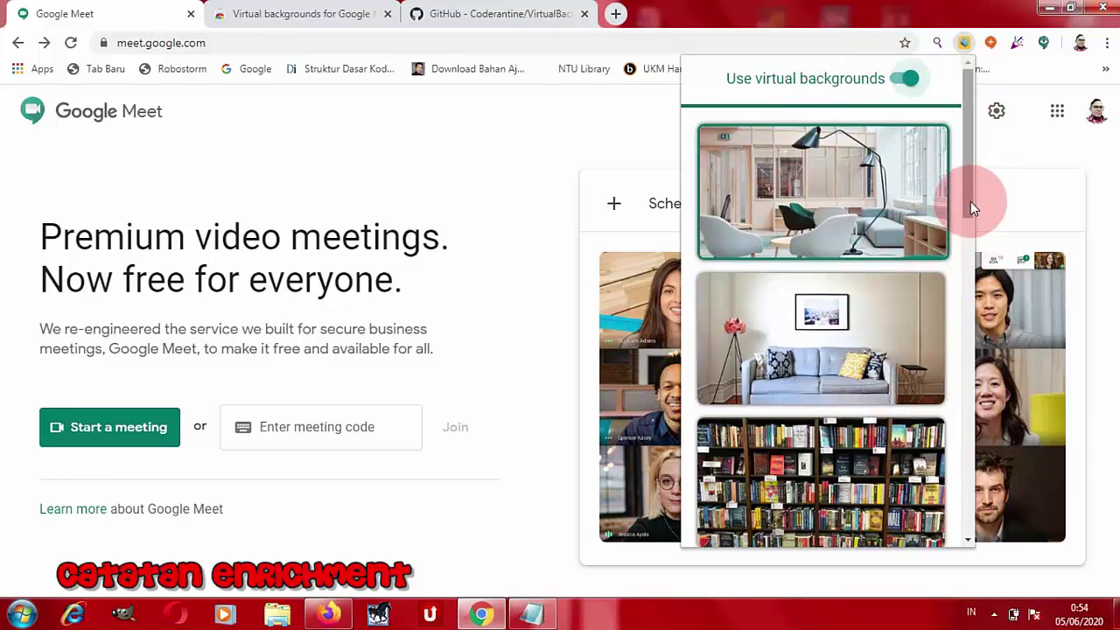
drag(970, 202, 971, 399)
drag(959, 504, 953, 556)
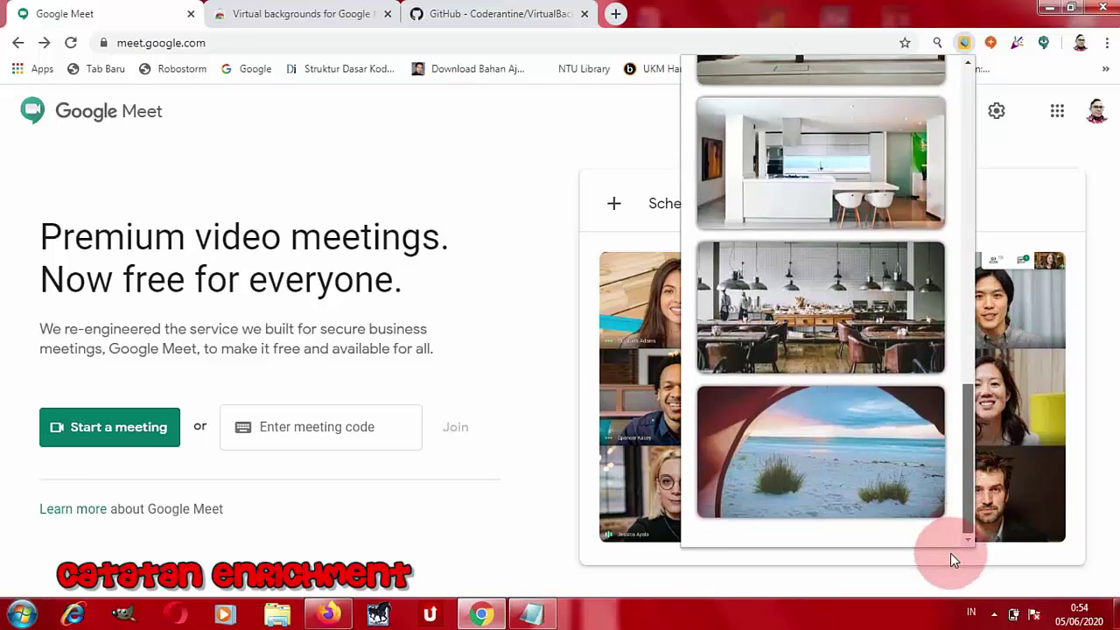
drag(969, 496, 982, 157)
click(778, 207)
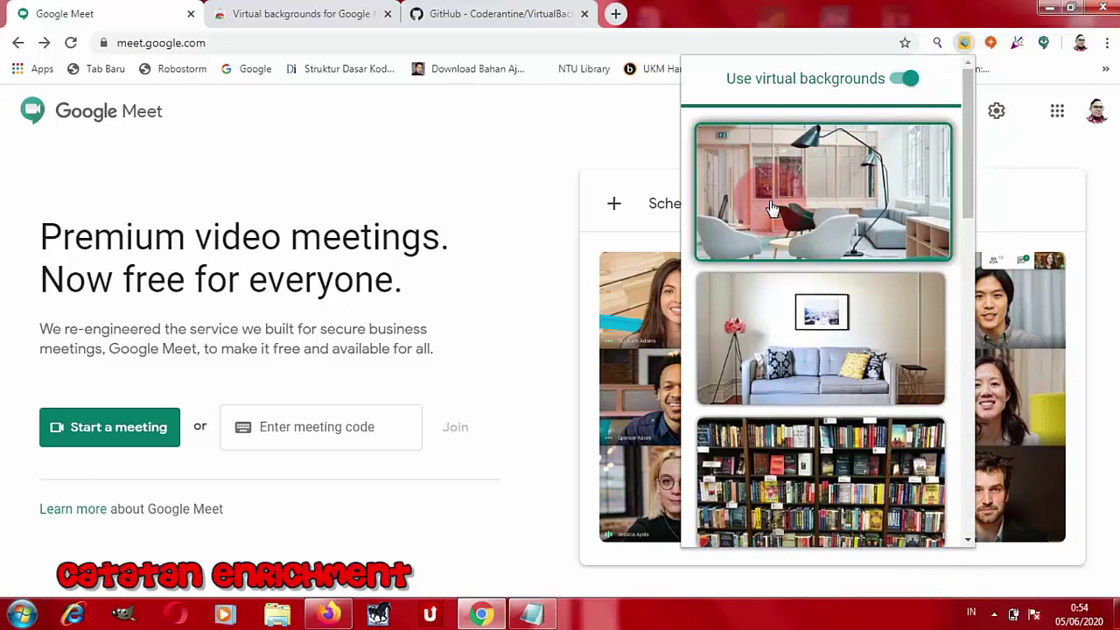
click(1055, 150)
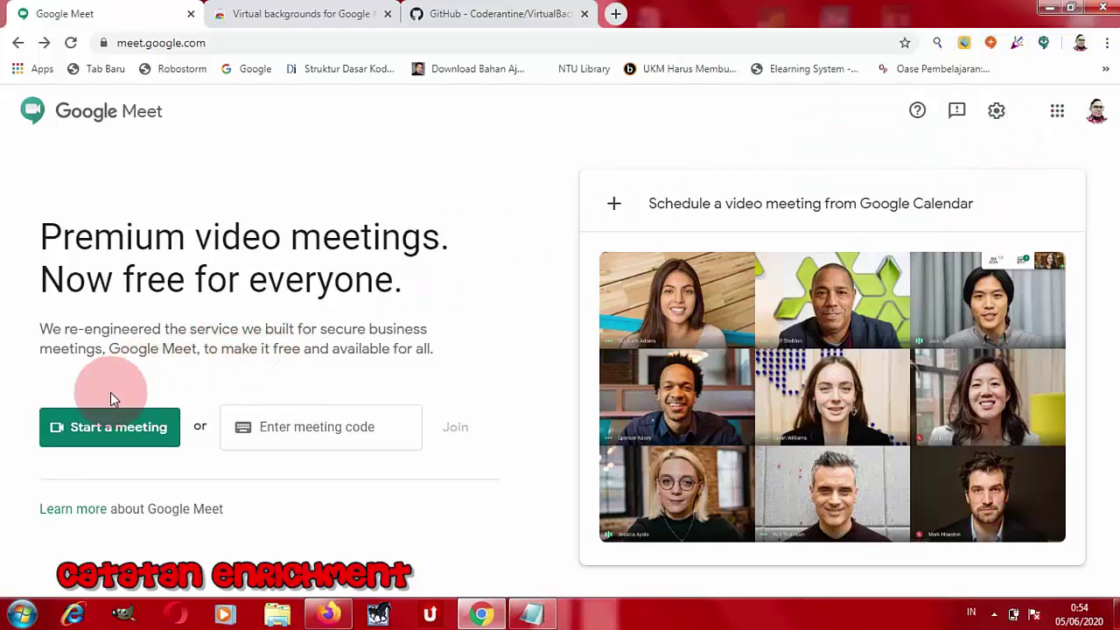
Start a new meeting and open the video settings on its ready page
click(98, 431)
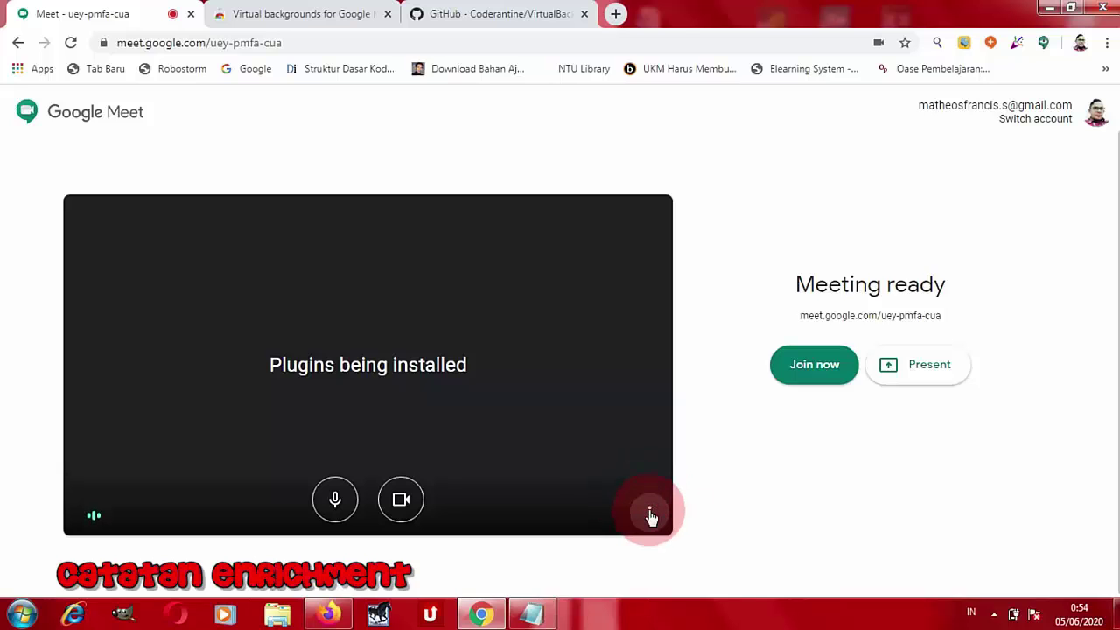
click(651, 514)
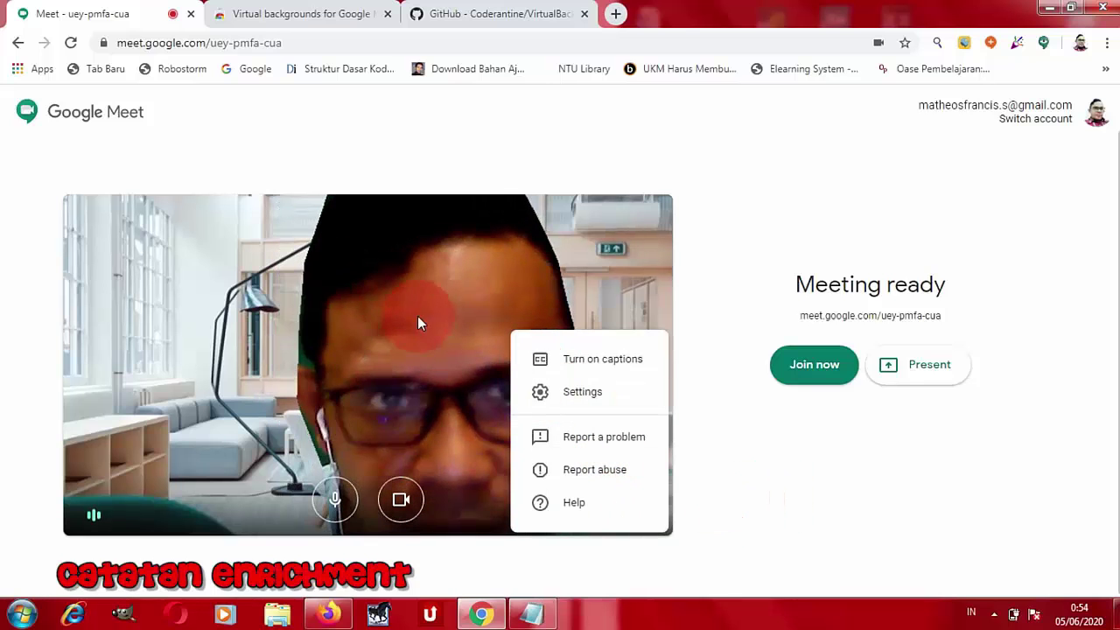
click(582, 393)
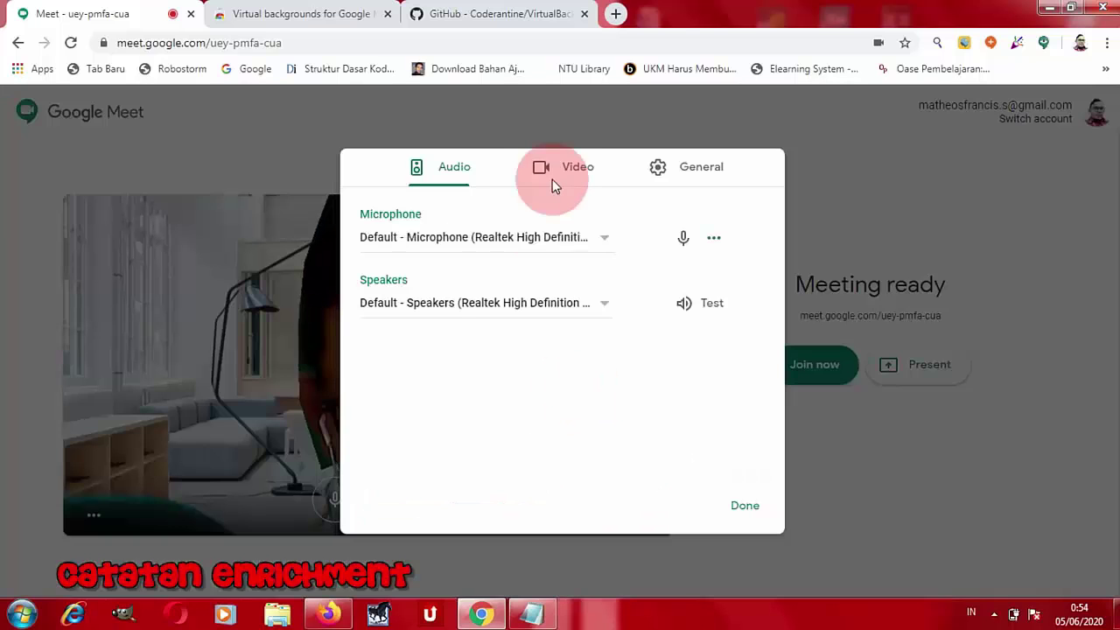
click(561, 171)
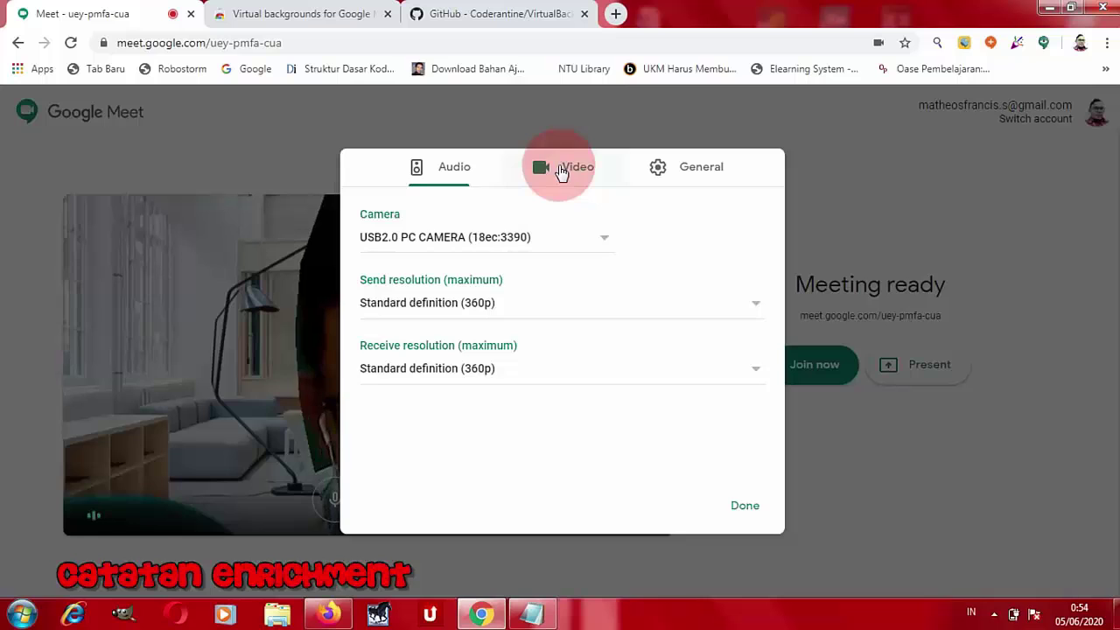
Set the maximum send and receive resolutions to High definition (720p) and close the settings
click(545, 313)
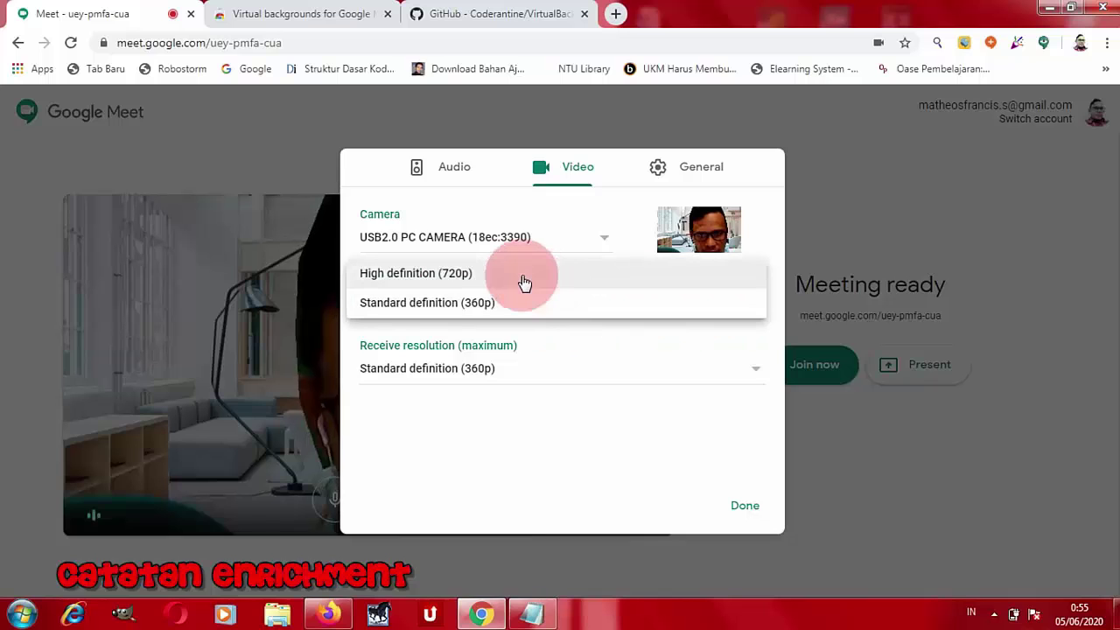
click(470, 275)
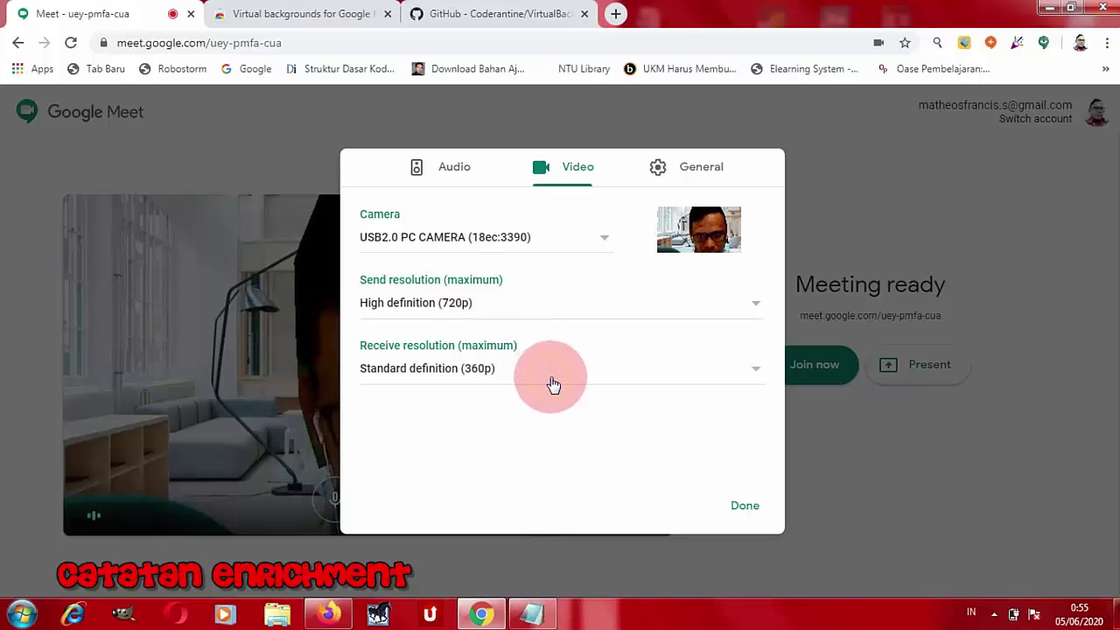
click(756, 375)
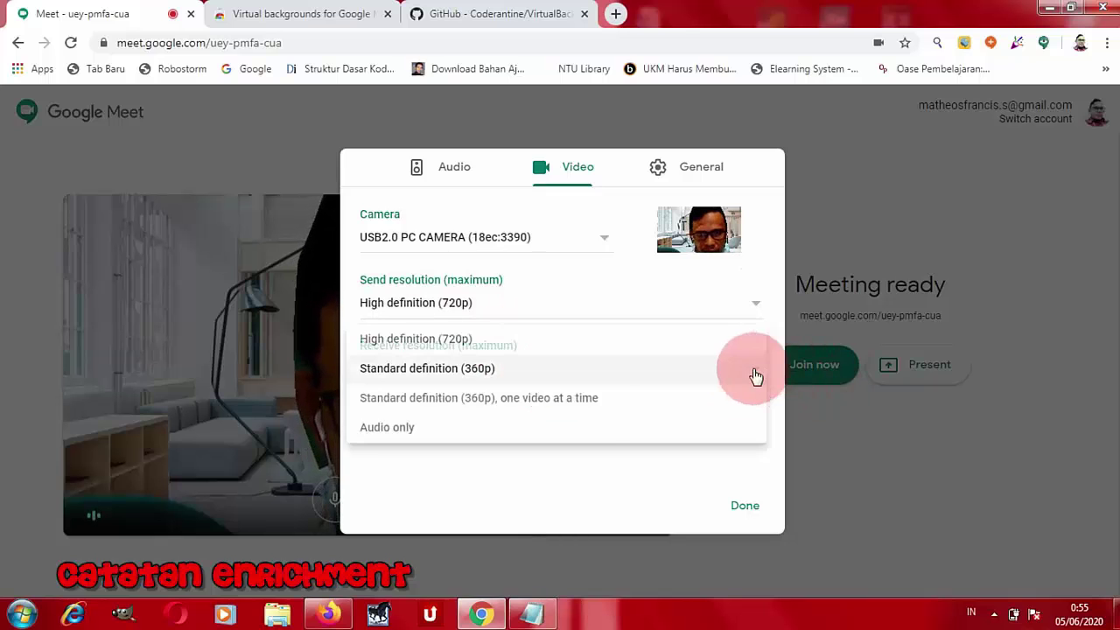
click(460, 339)
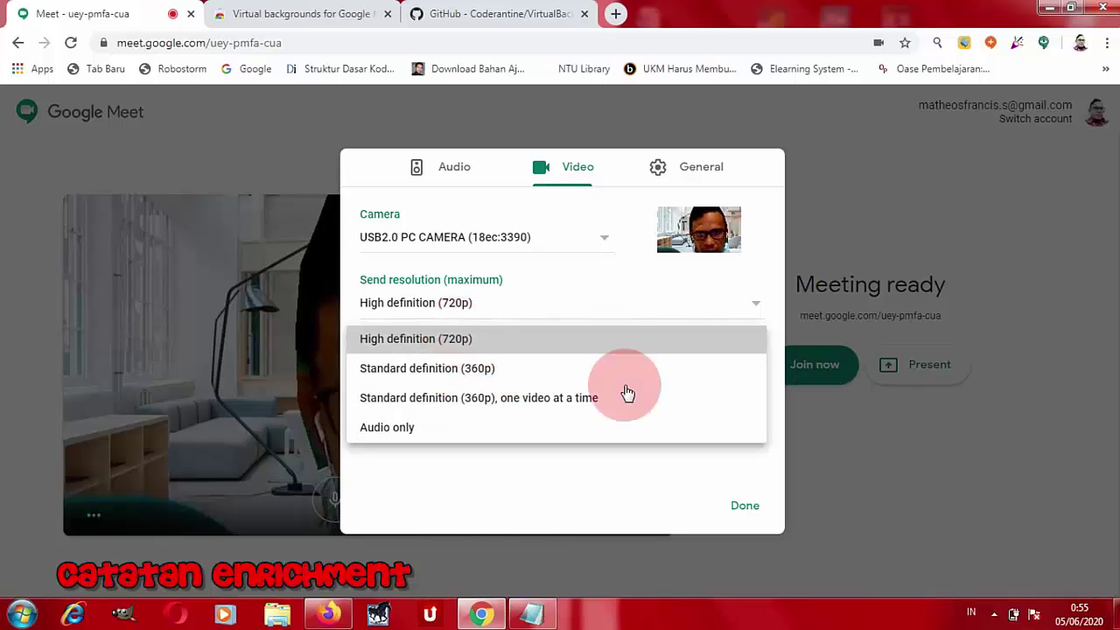
click(597, 379)
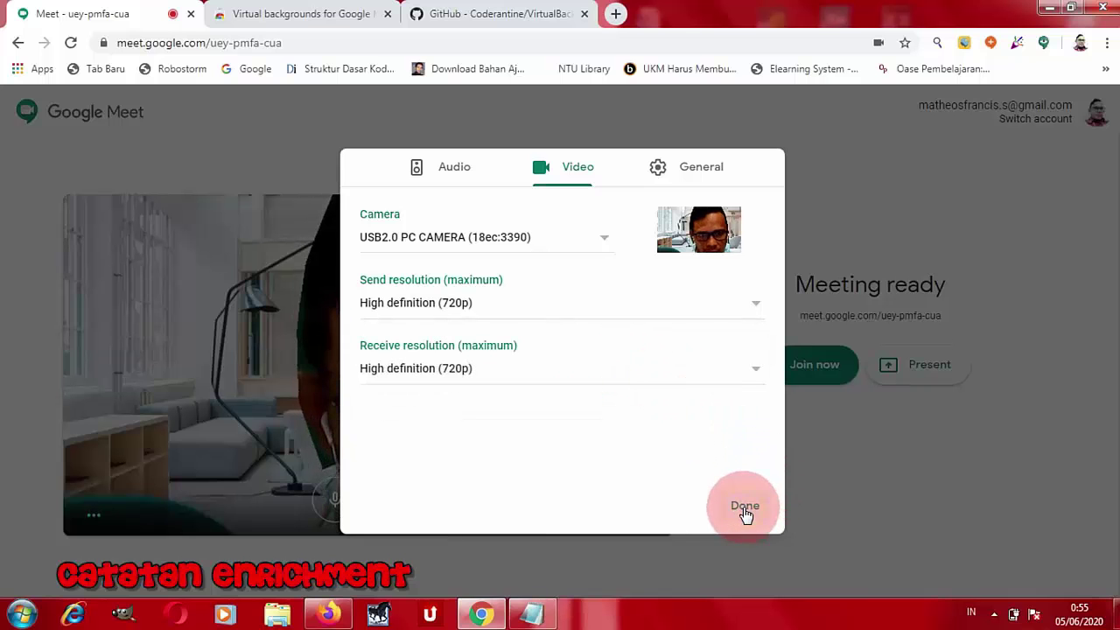
click(771, 518)
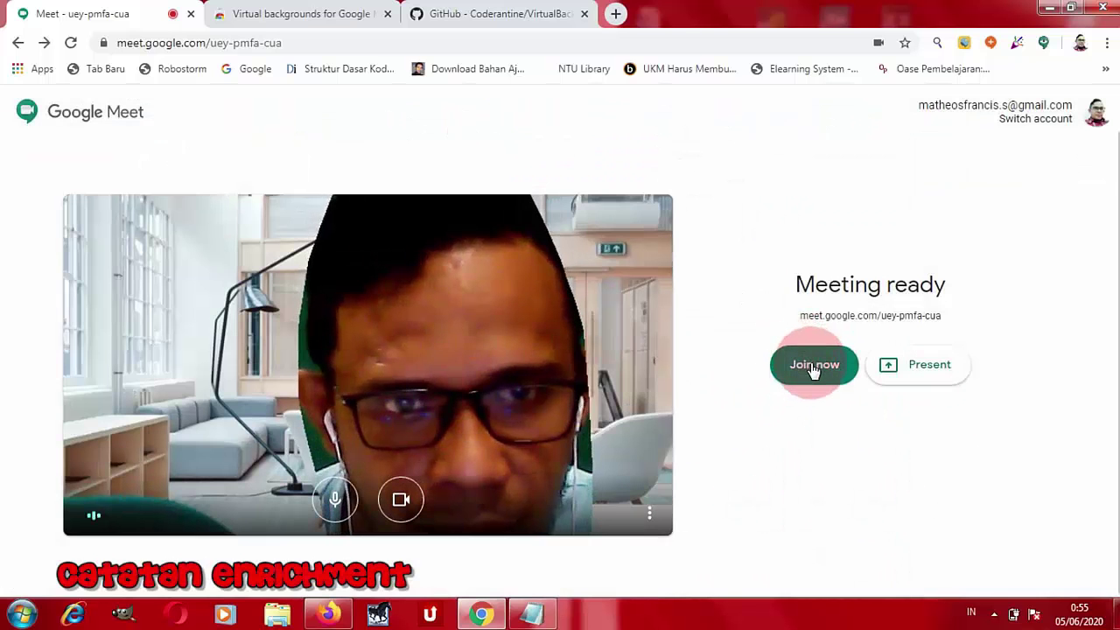
Join the meeting with the office lounge virtual background
click(813, 368)
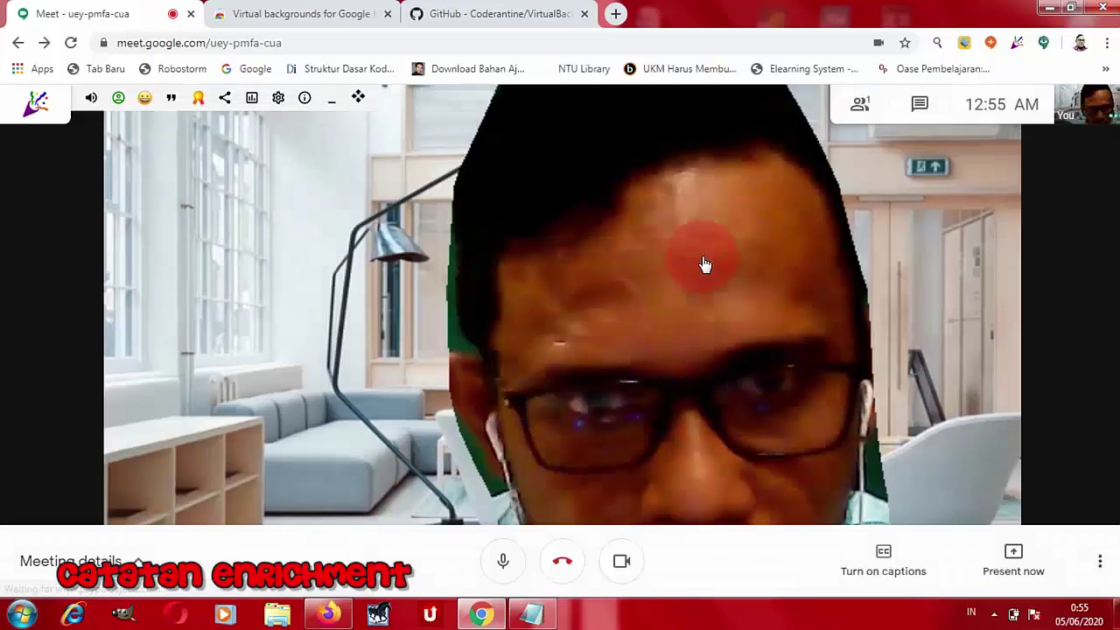
click(701, 260)
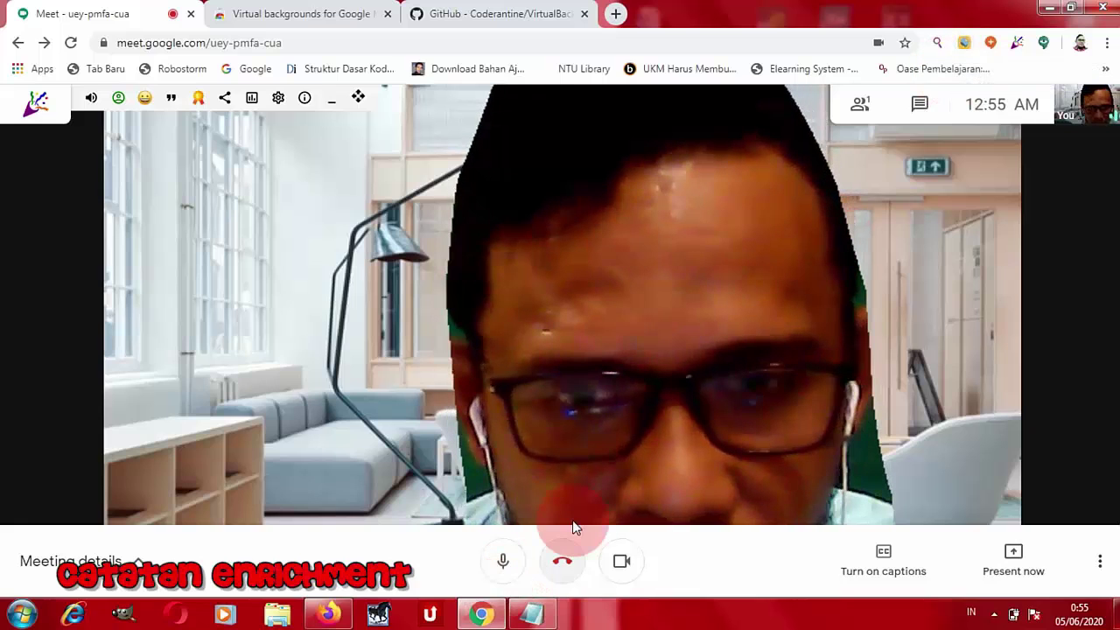
Switch to the Notepad notes and add four line breaks after "7. Restart PC"
mouse_move(532, 614)
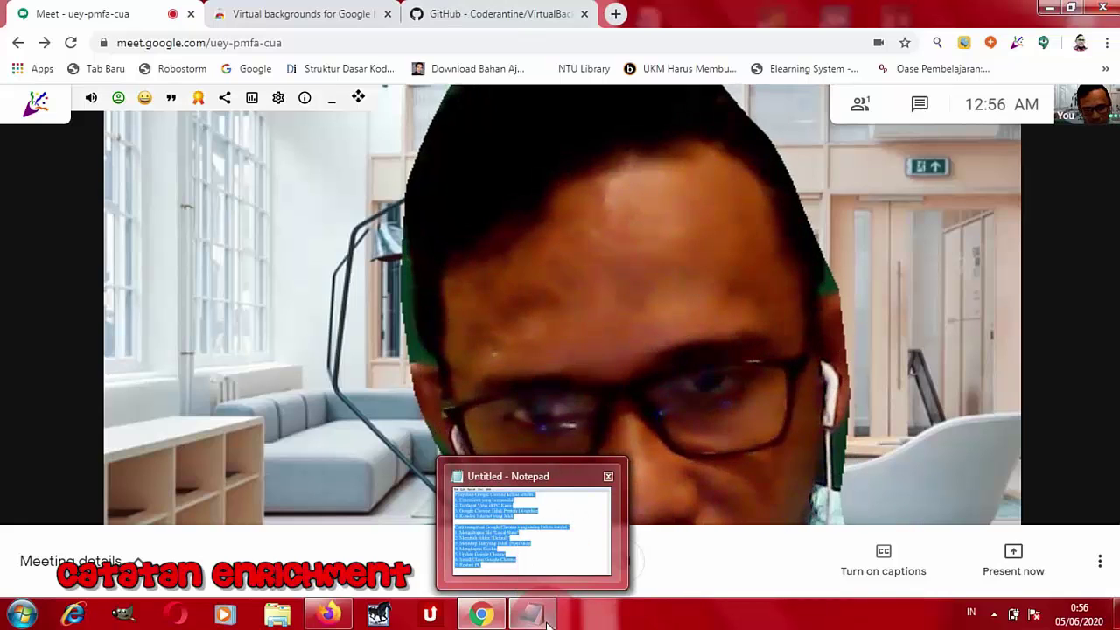
click(544, 622)
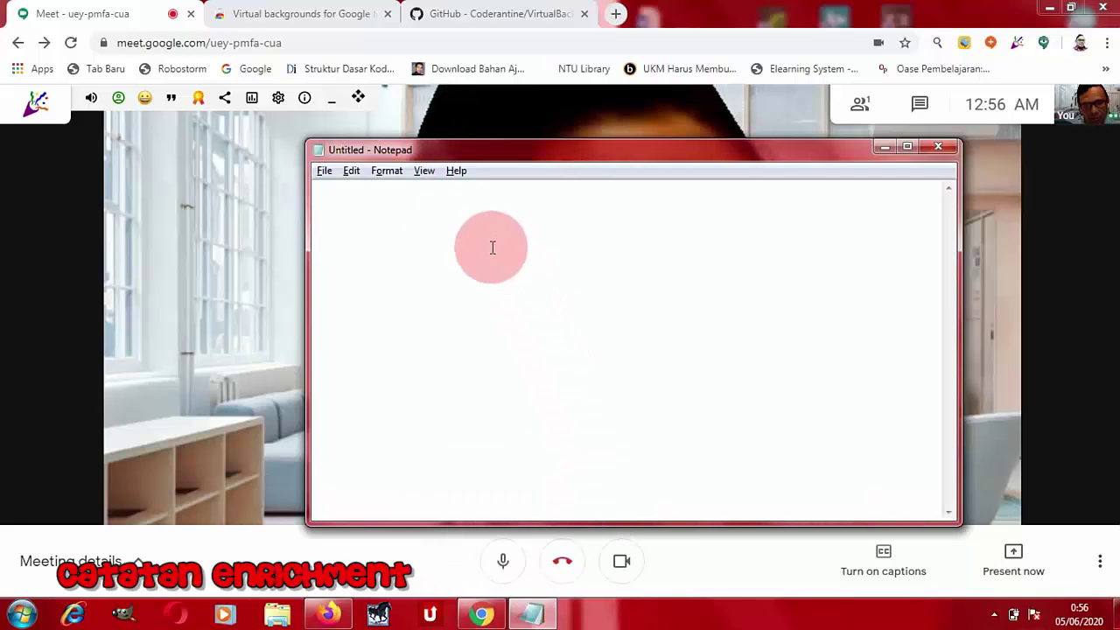
text(Penyebab Google Chrome keluar sendiri : 1. Extensions yang bermasalah 2. Terdapat Virus di PC Kamu 3. Google Chrome Tidak Pernah Di-update 4. Koneksi Internet yang Jelek  Cara mengatasi Google Chrome yang sering keluar sendiri : 1. Mengahapus file "Local State" 2. Merubah folder "Default" 3. Menutup Tab yang Tidak Diperlukan 4. Menghapus Cookie 5. Update Google Chrome 6. Install Ulang Google Chrome 7. Restart PC)
key(ctrl+a)
click(519, 488)
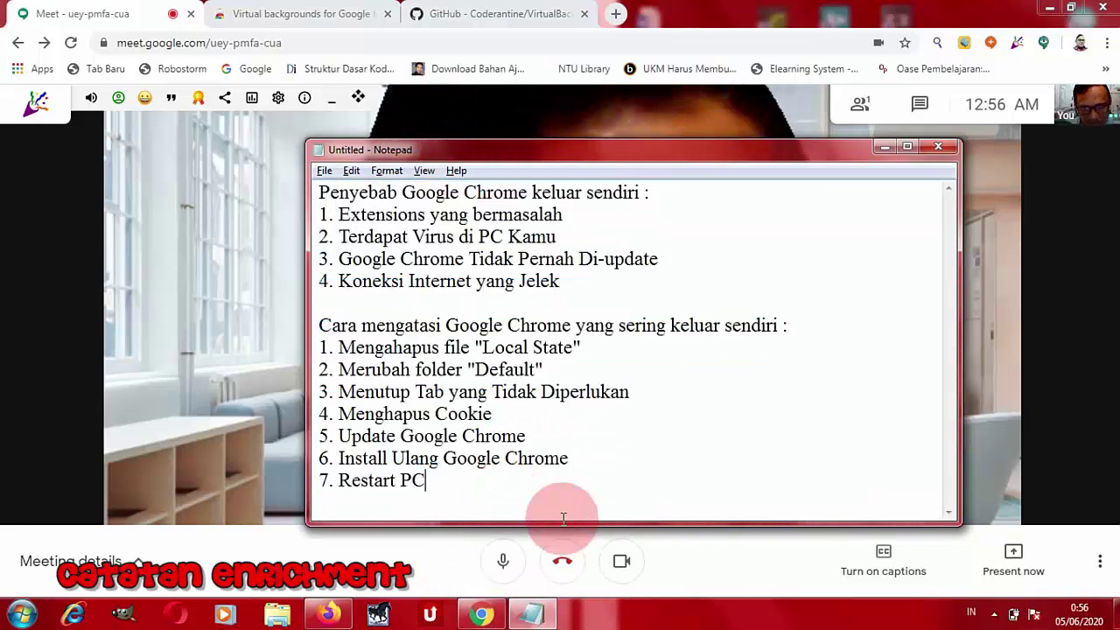
key(Return)
key(Return)
key(Return)
key(Return)
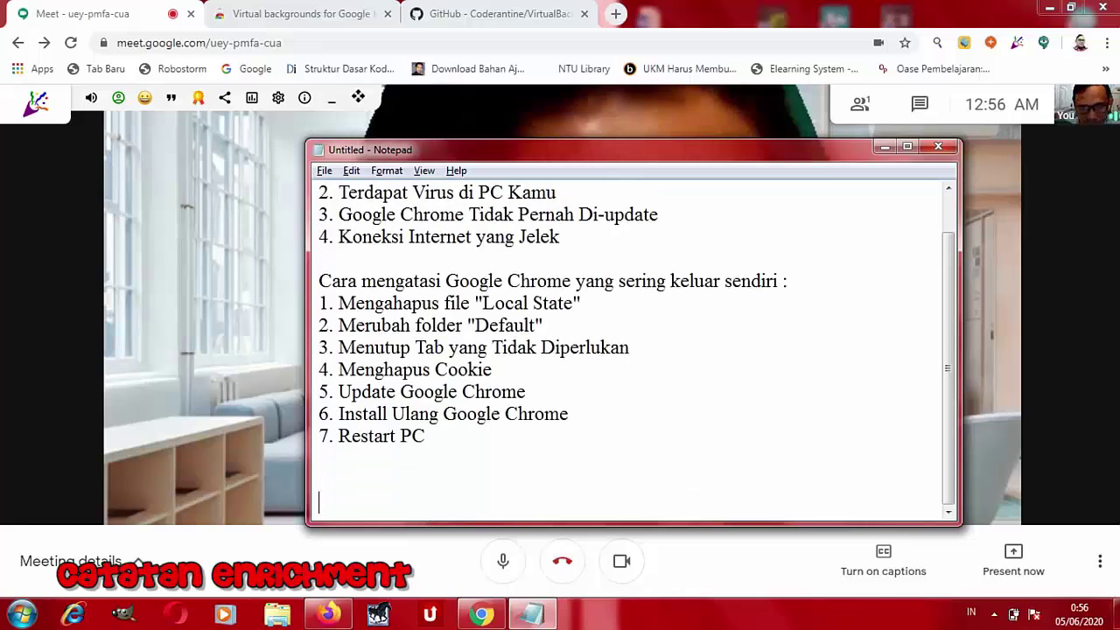
scroll(519, 487, down, 1)
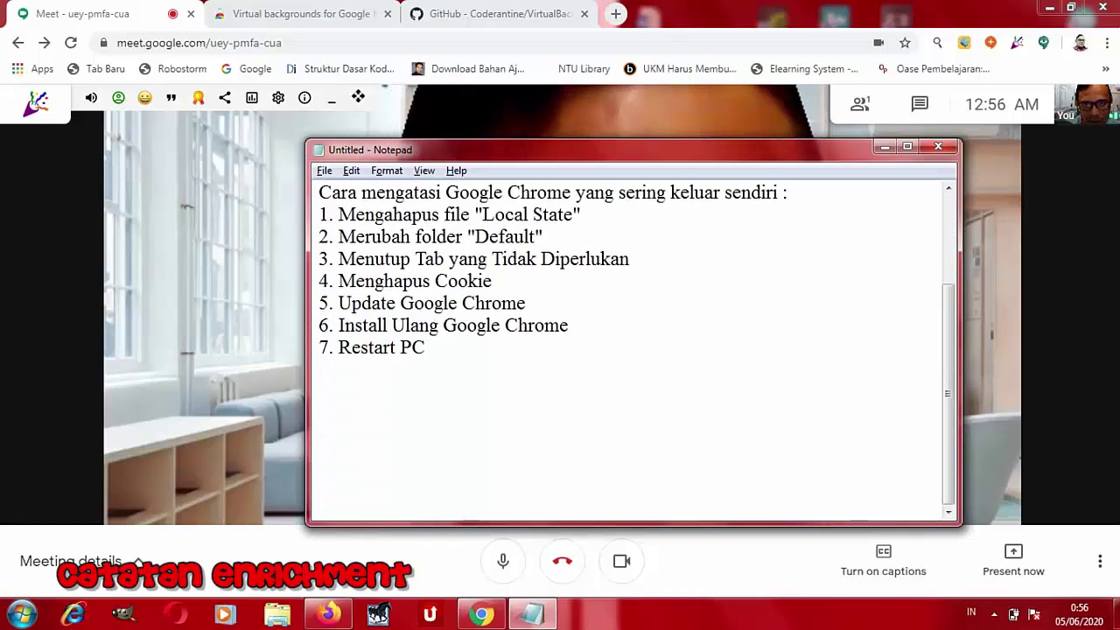
click(570, 523)
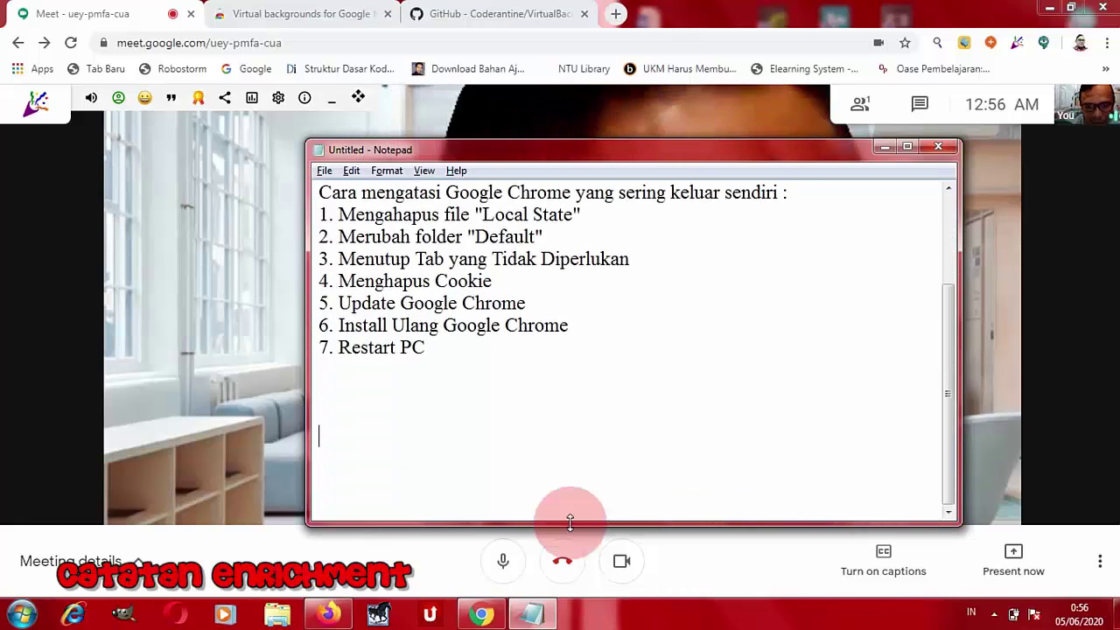
Write the note "virtual bg --> setting dari awal / pilih dari awal sebelum joint meeting." below the list
text(v)
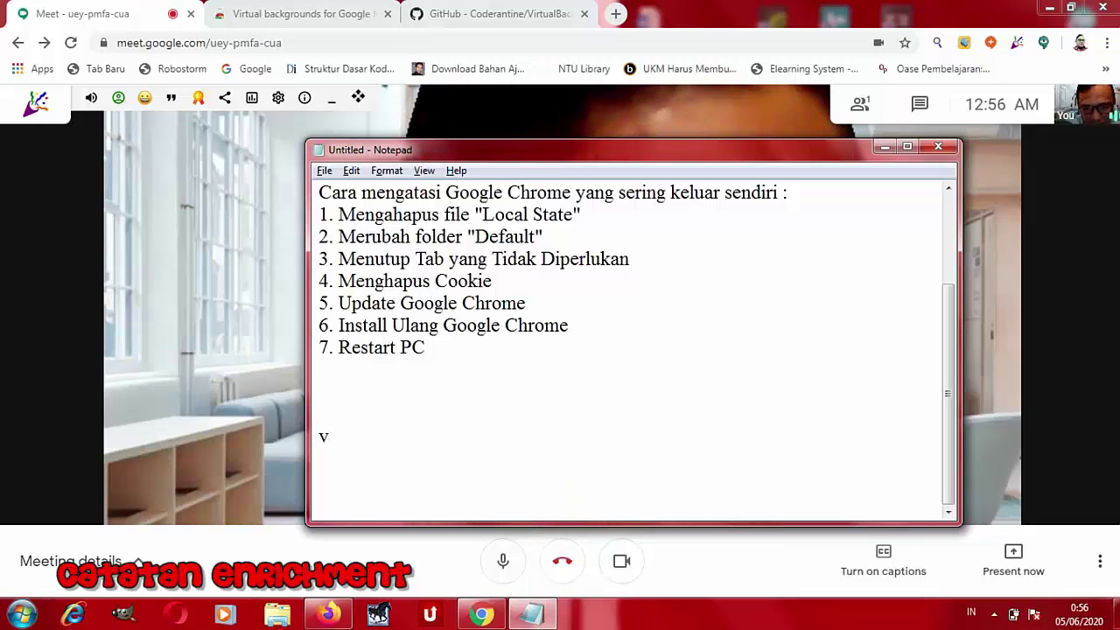
text(irtual)
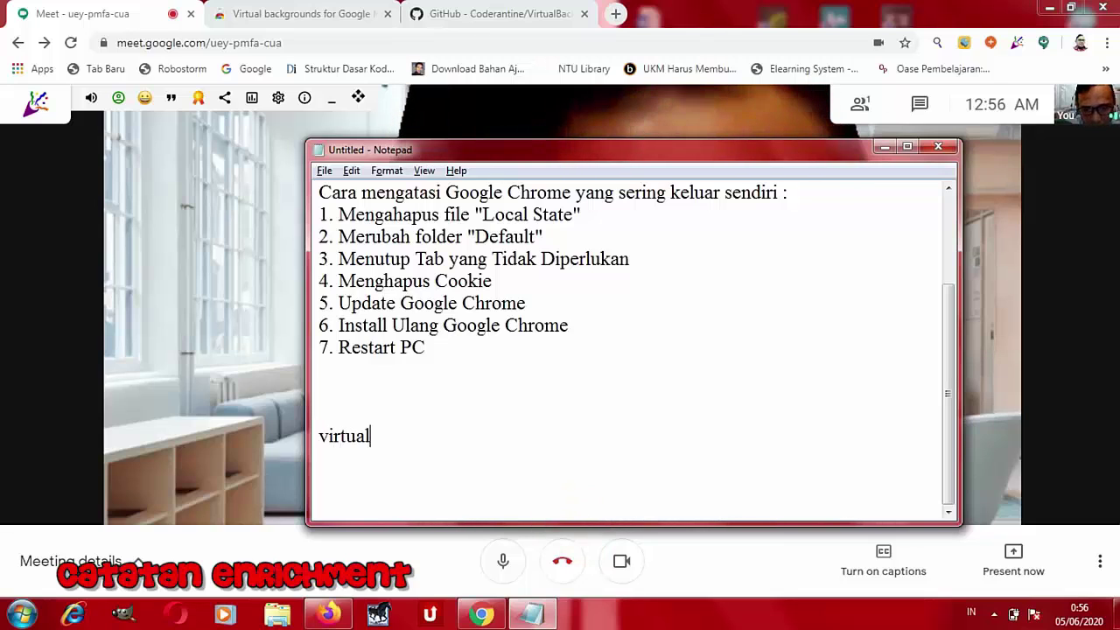
text( bg )
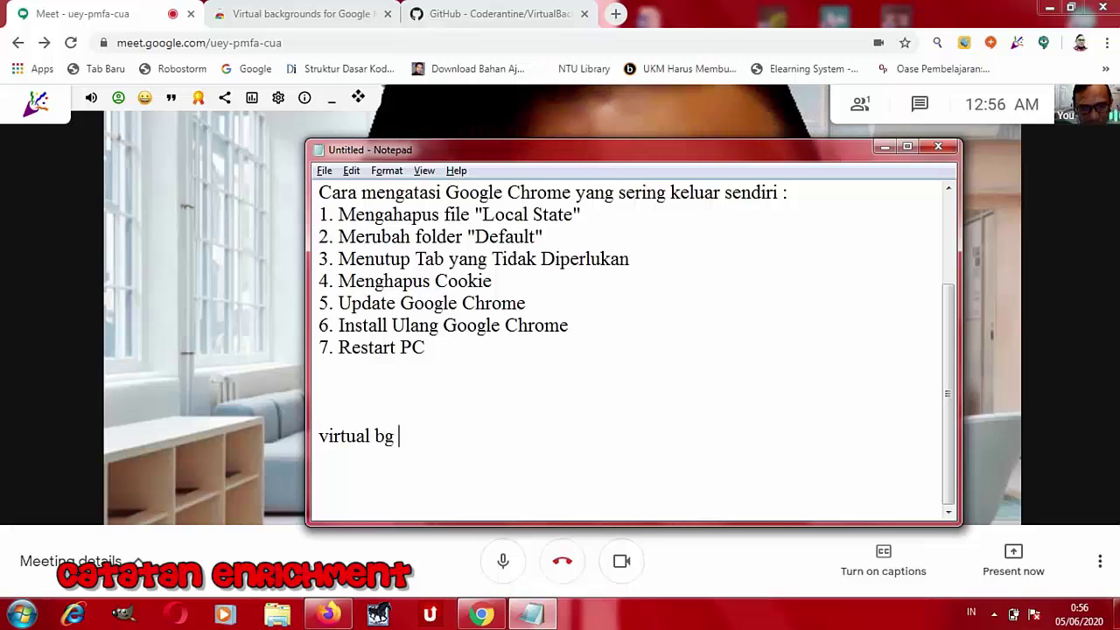
text(-->)
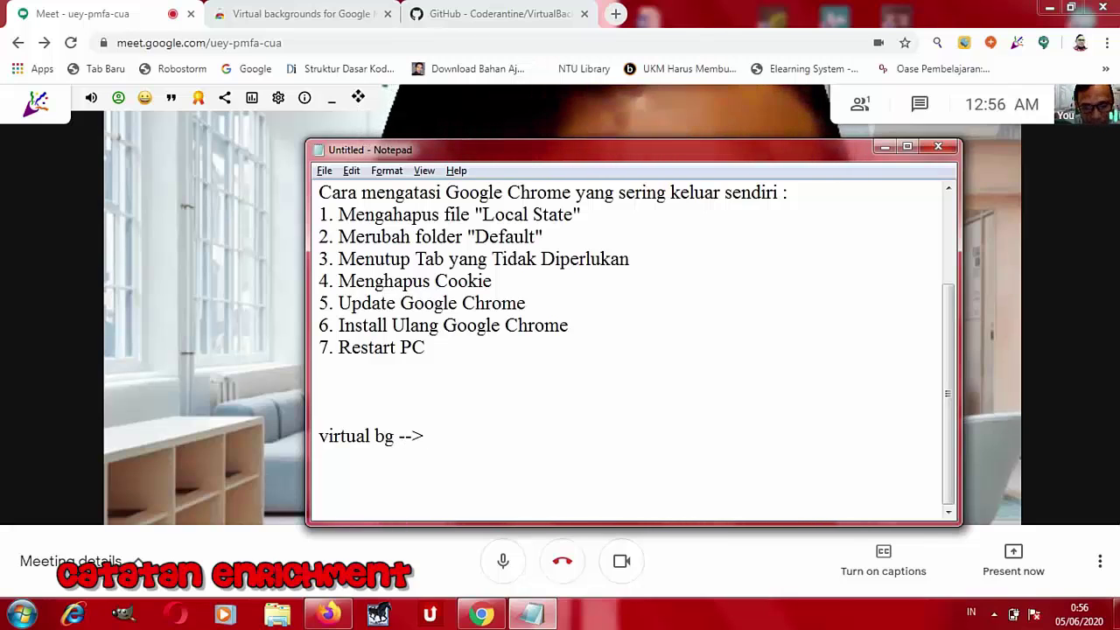
text( settin)
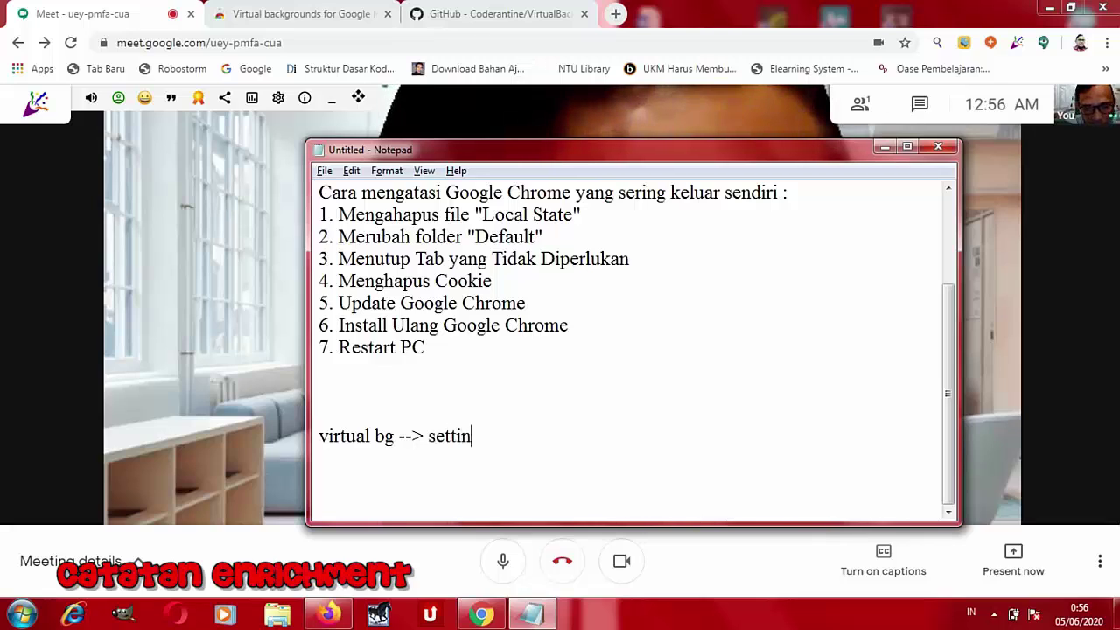
text(g dari aw)
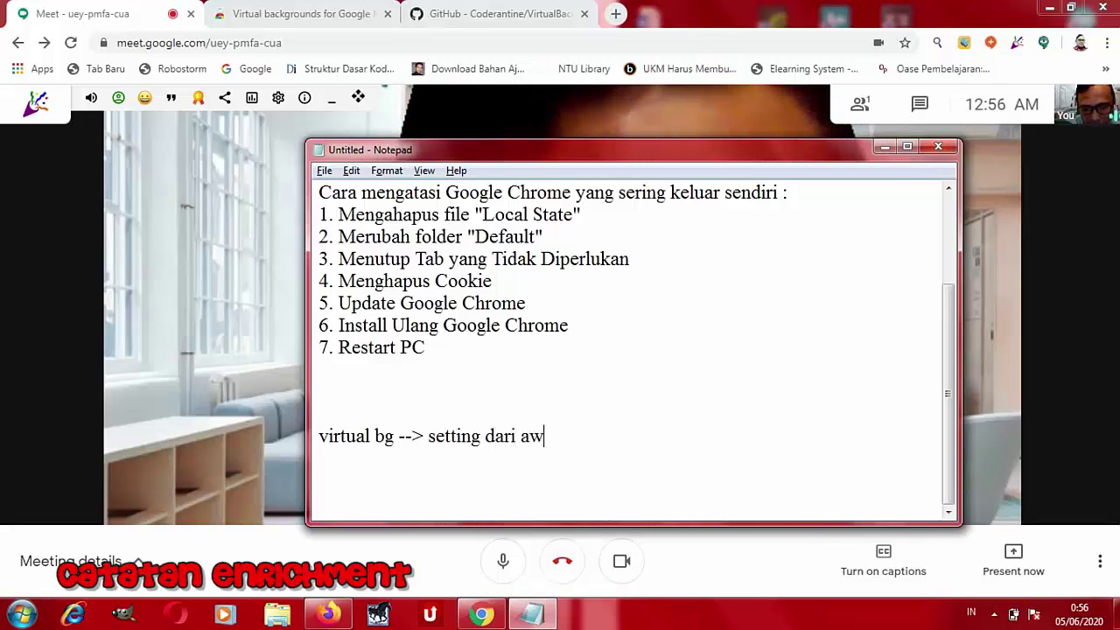
text(al)
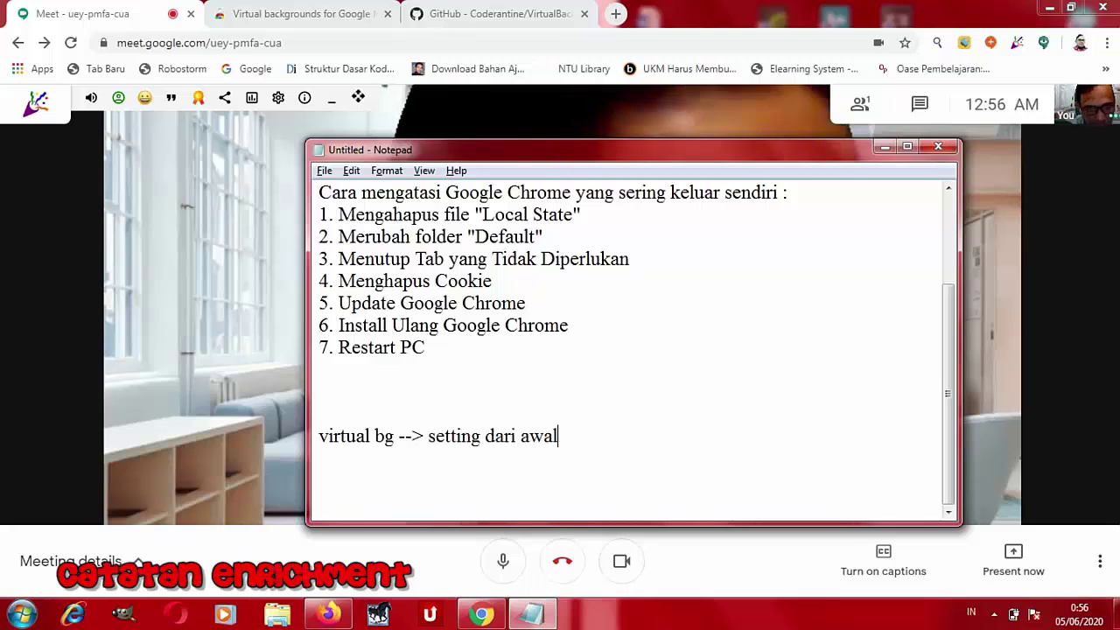
text( / p)
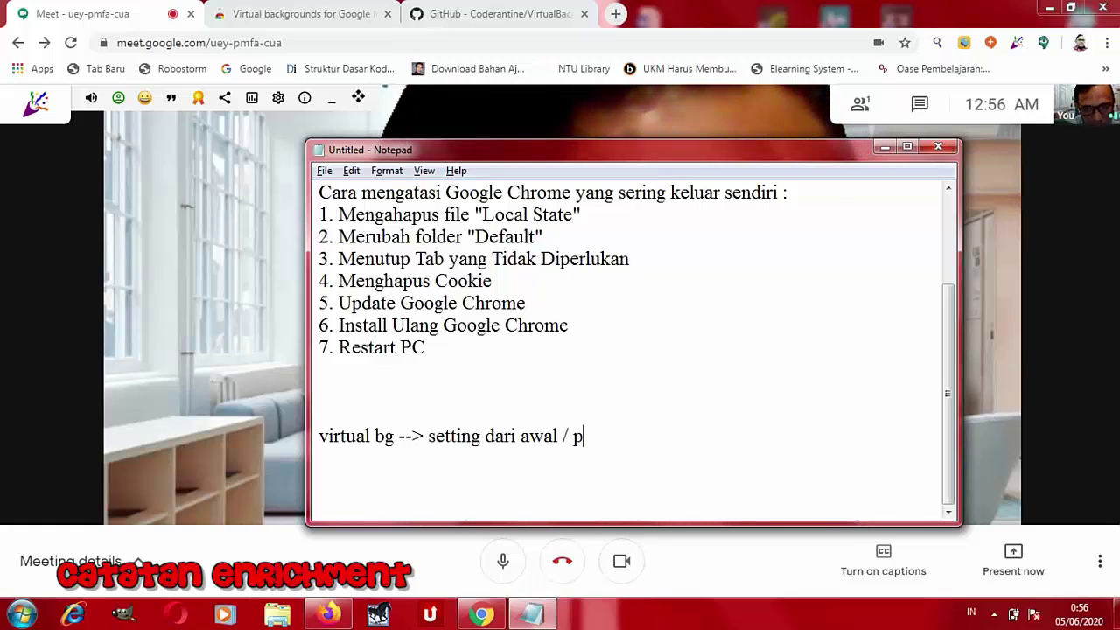
text(ilih dari )
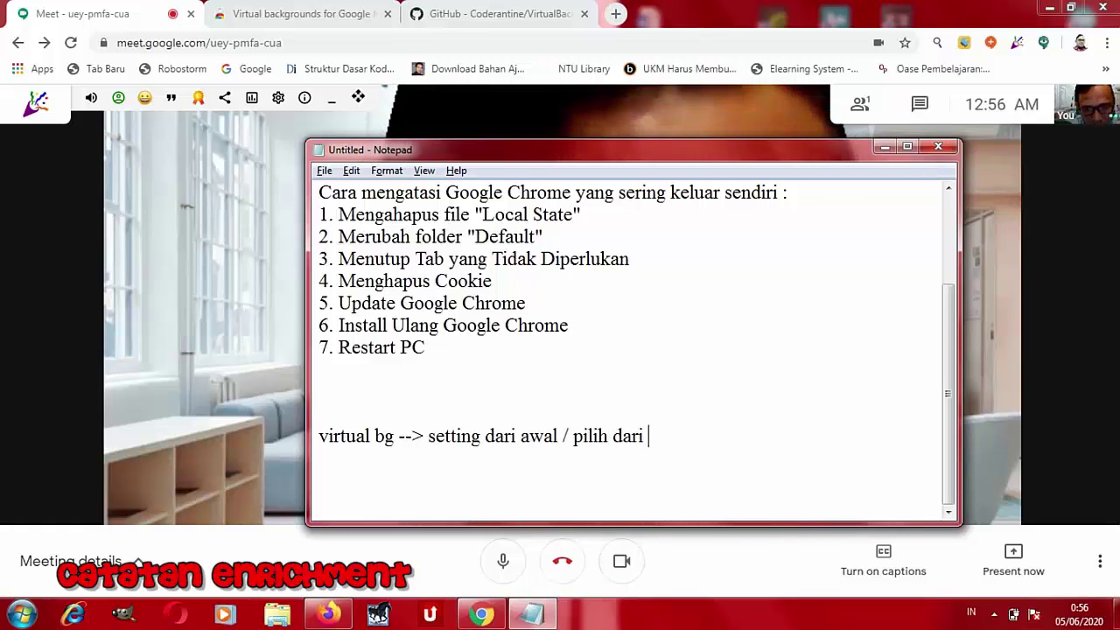
text(awal)
key(BackSpace)
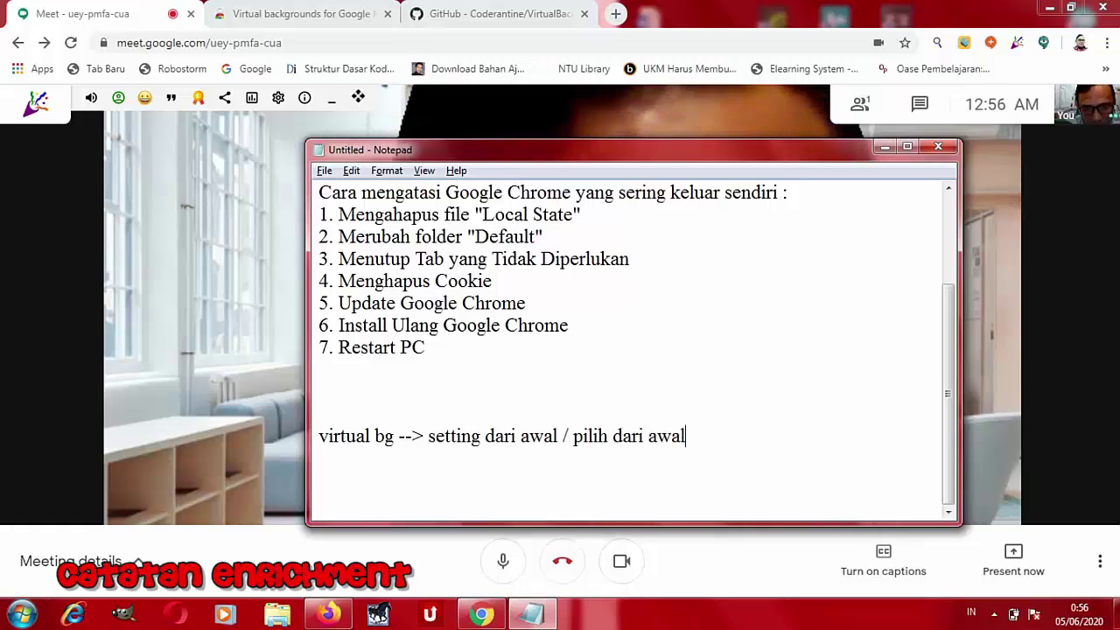
text(seb)
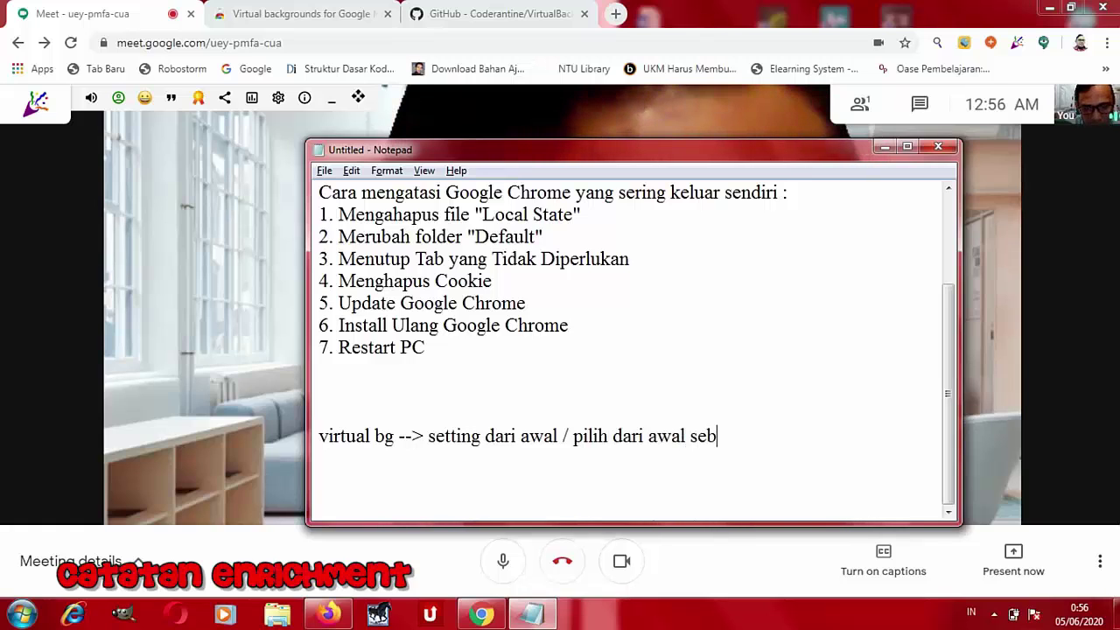
text(elum)
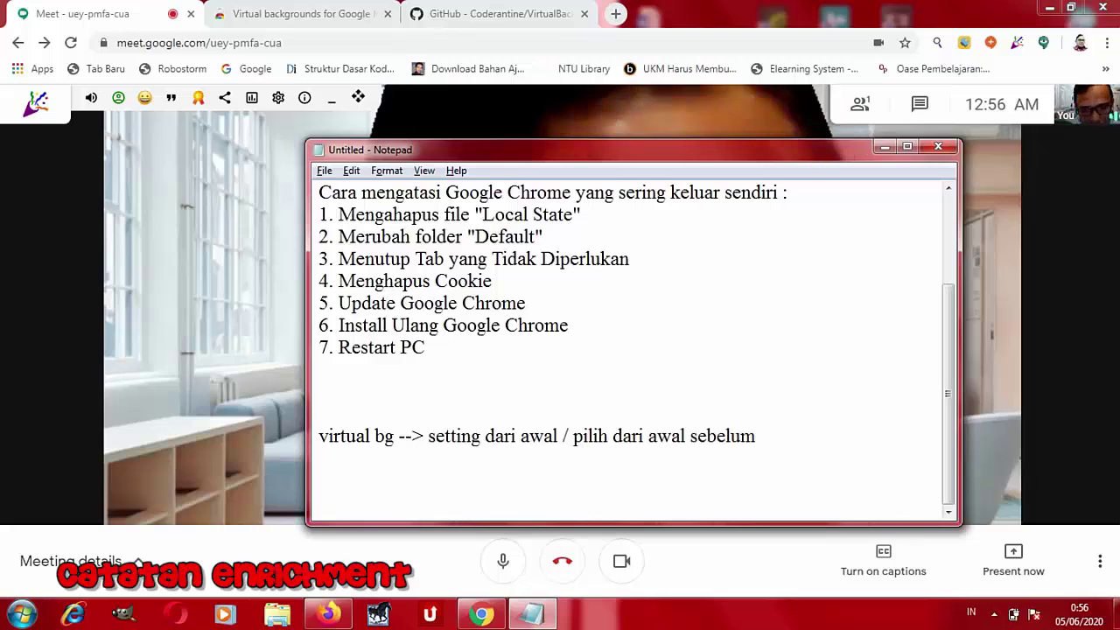
text( joint meeting)
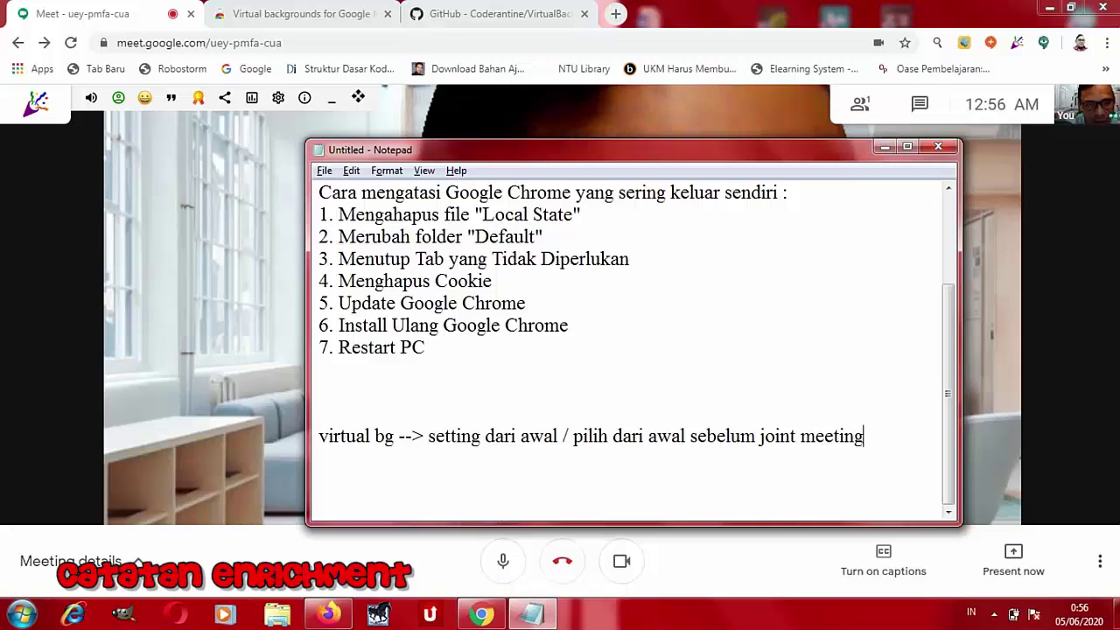
text(.)
Start a new line below the virtual bg note reading "visual effect --> setting setelah kita masuk ke room meeting"
key(Return)
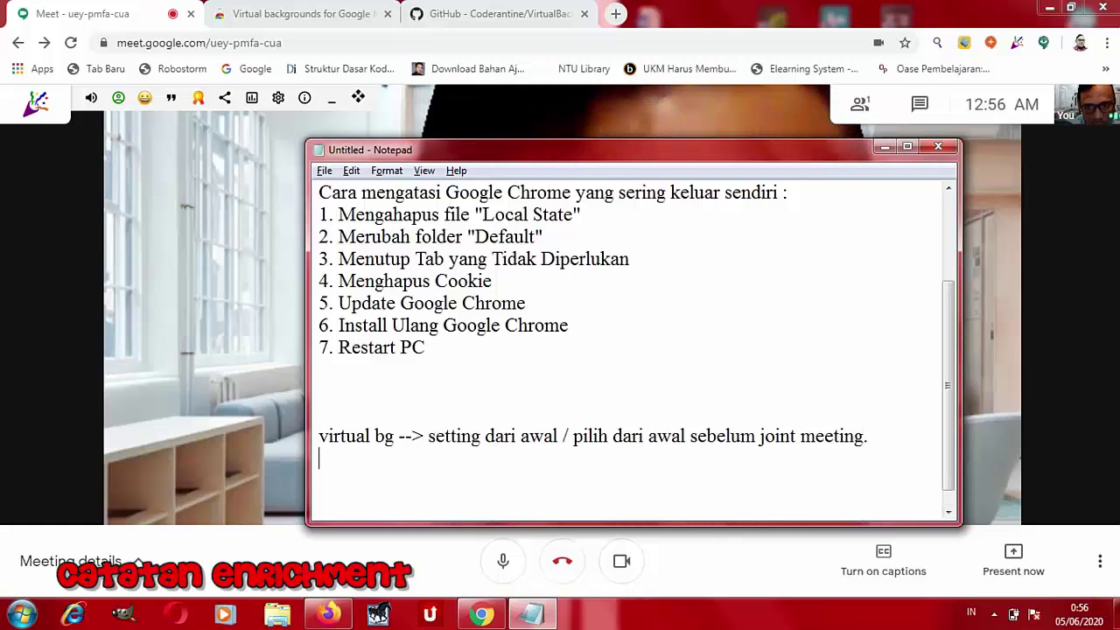
click(573, 475)
text(v)
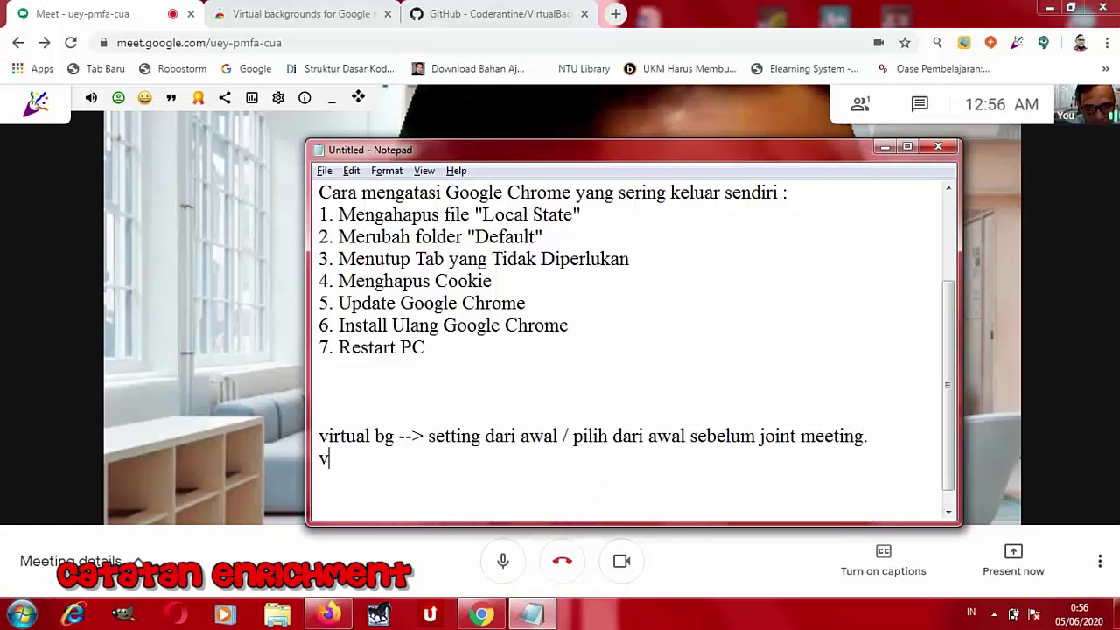
text(isual e)
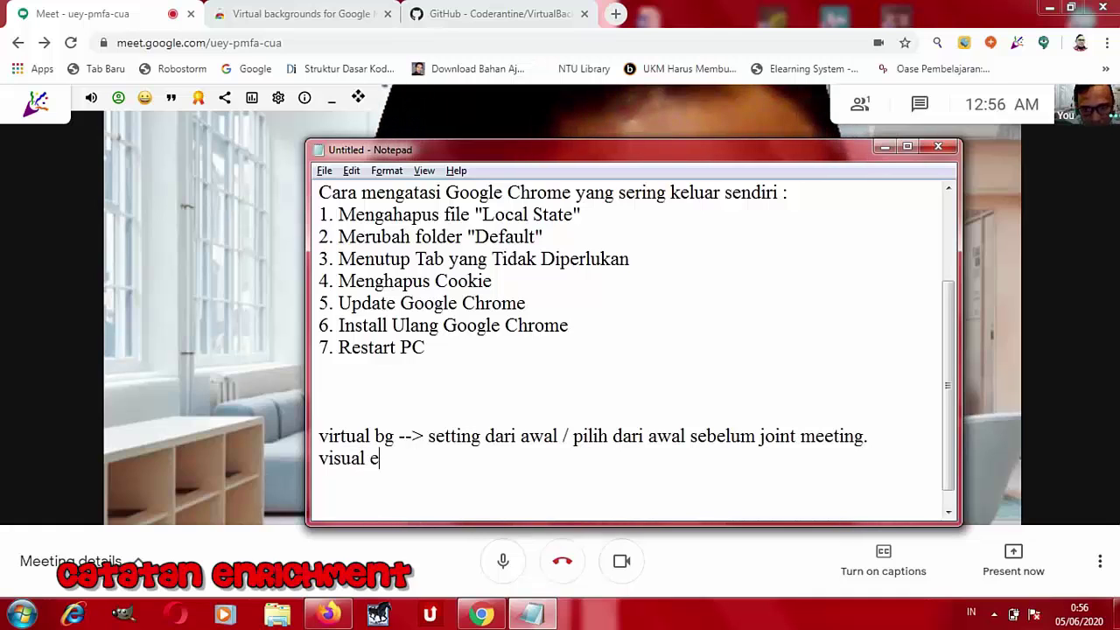
text(ffect -->)
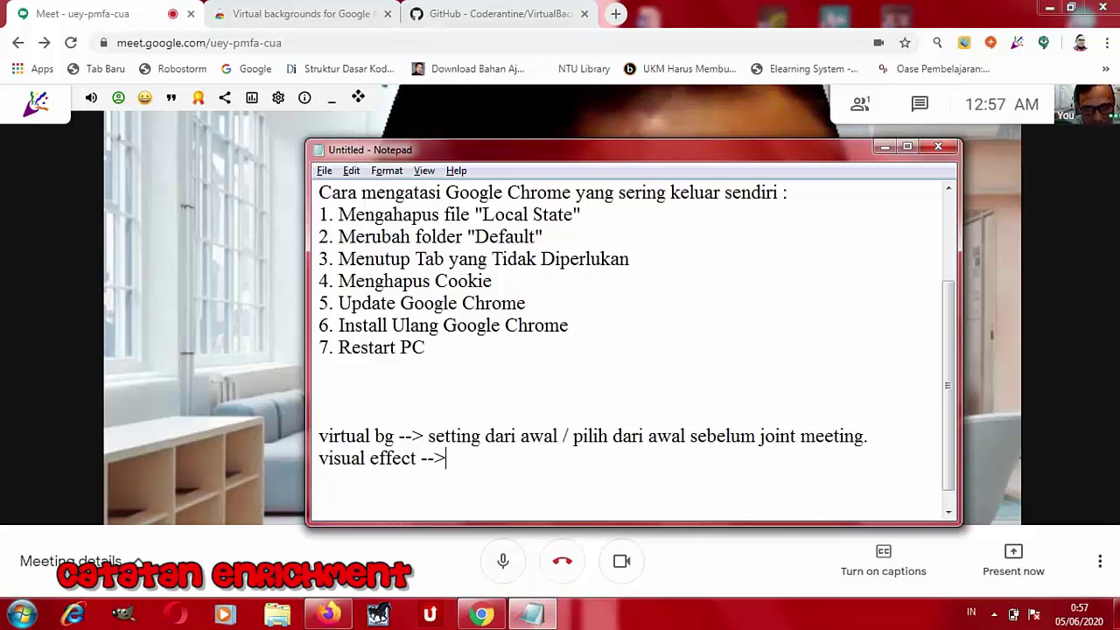
text(setting)
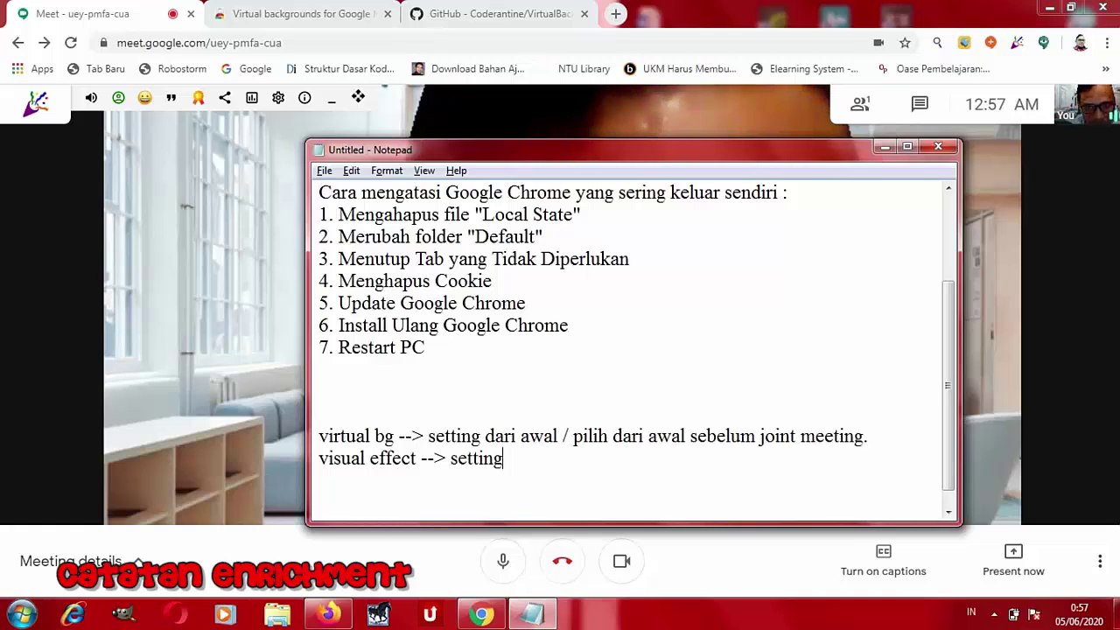
text( setela)
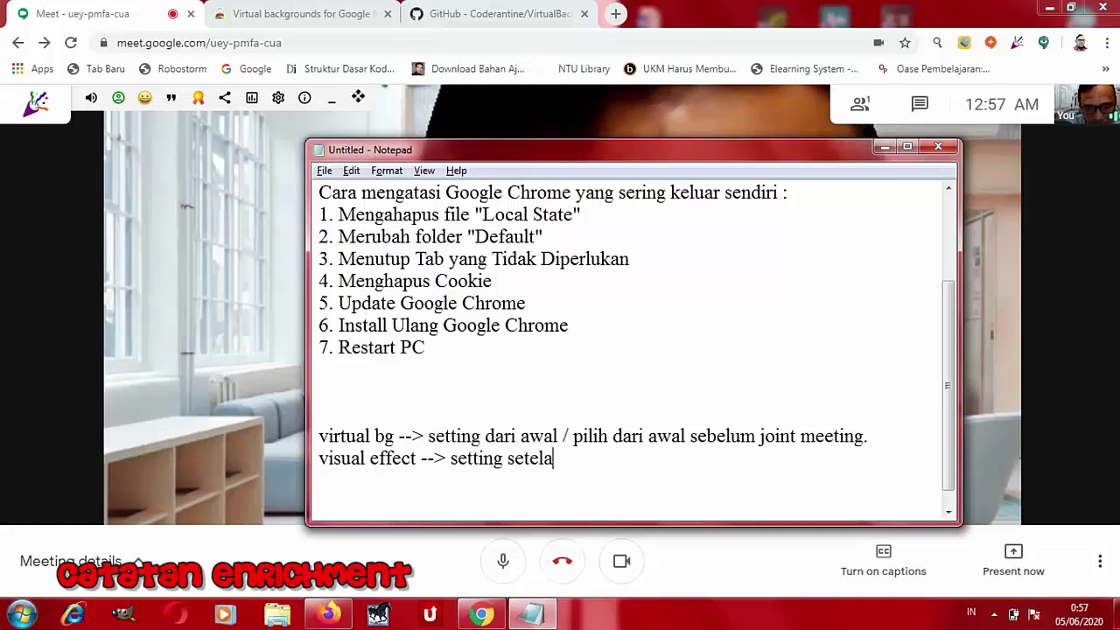
text(h kita)
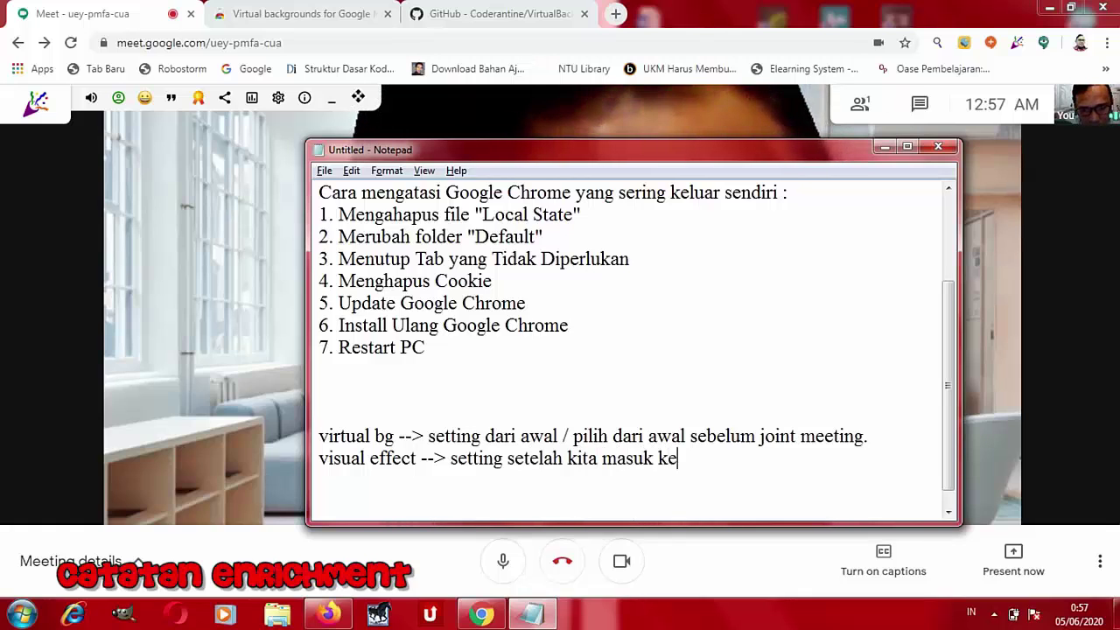
text(masuk ke room)
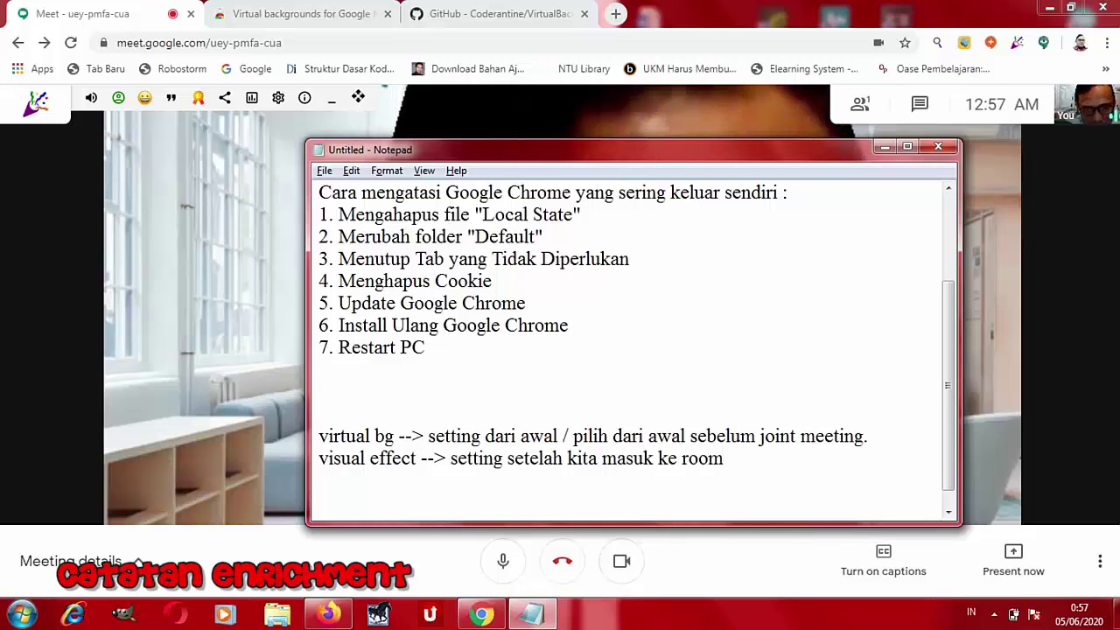
text( mee)
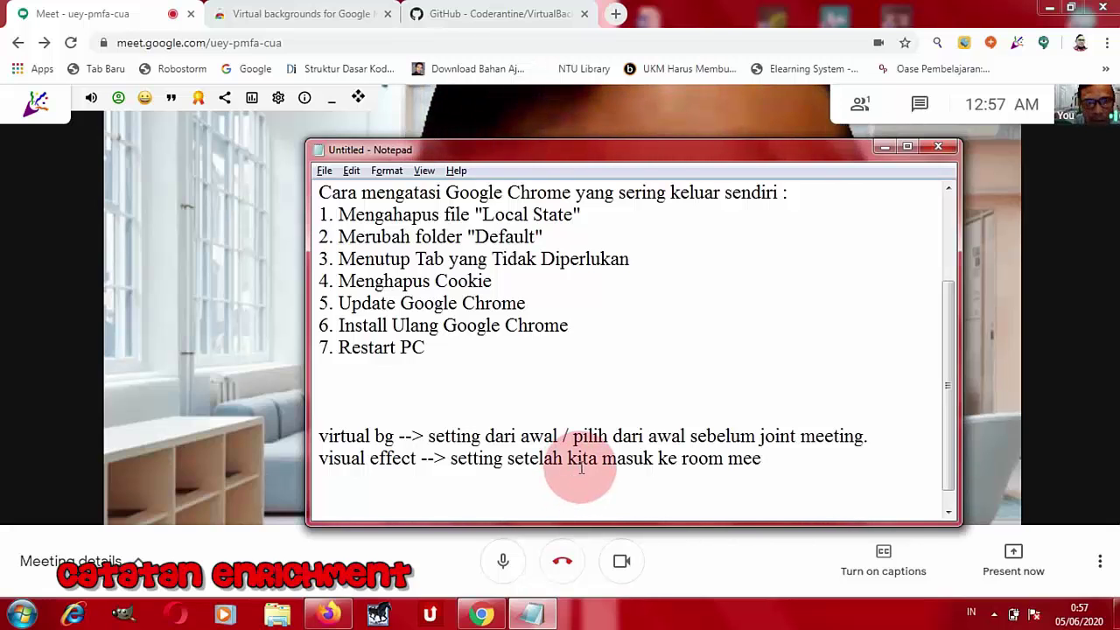
text(ting)
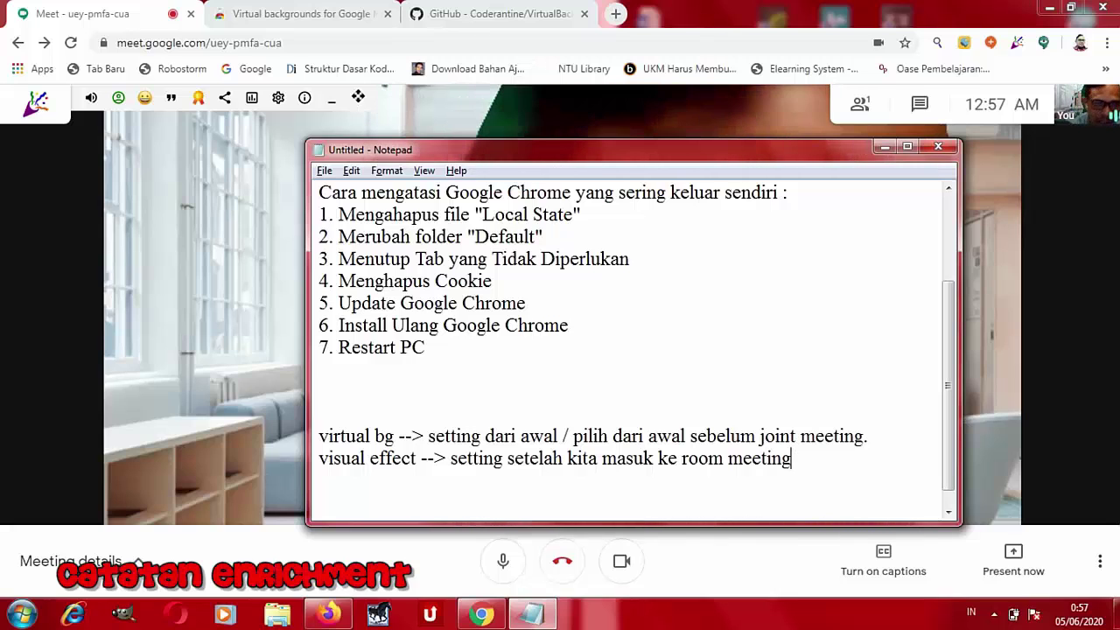
Extend the visual effect note with "--> menu visual effect yang ada disebelah kiri layar kita"
text(--.)
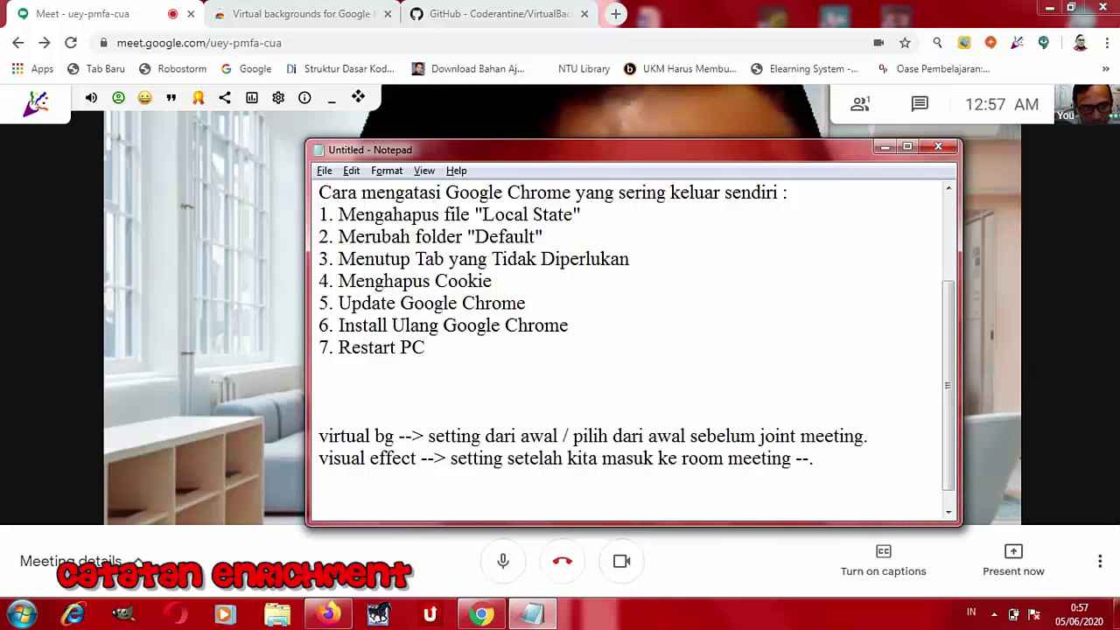
key(BackSpace)
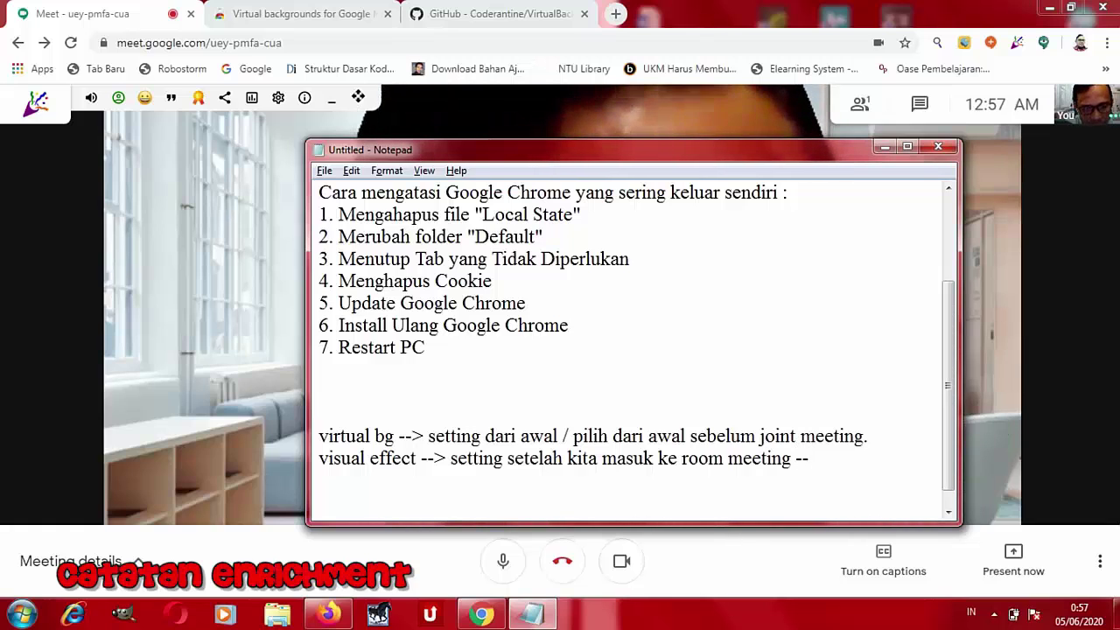
text(>)
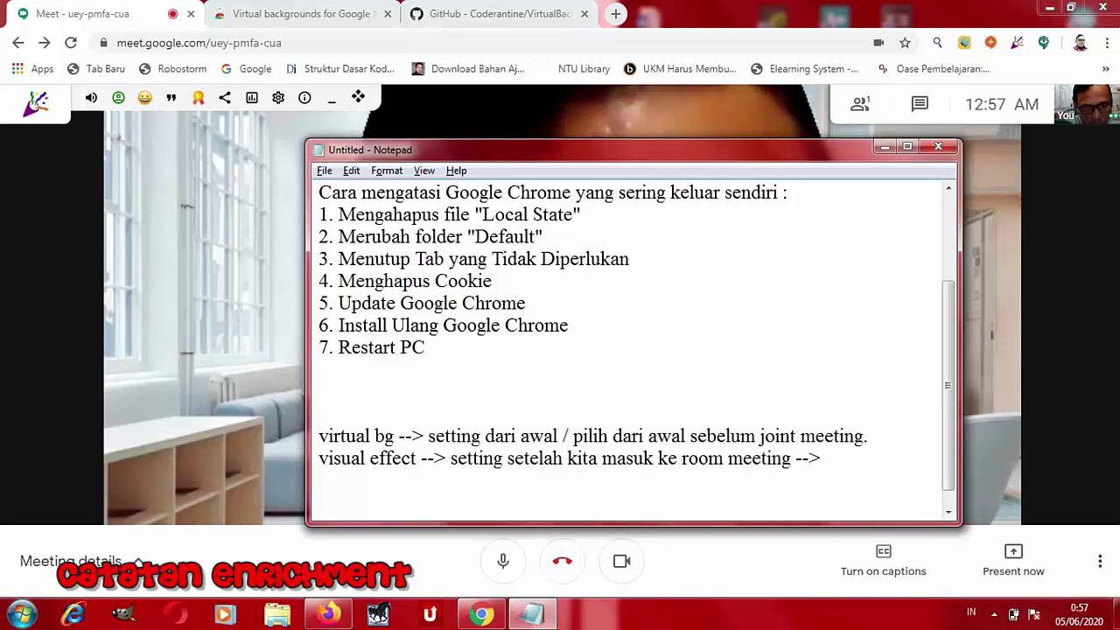
text( menu)
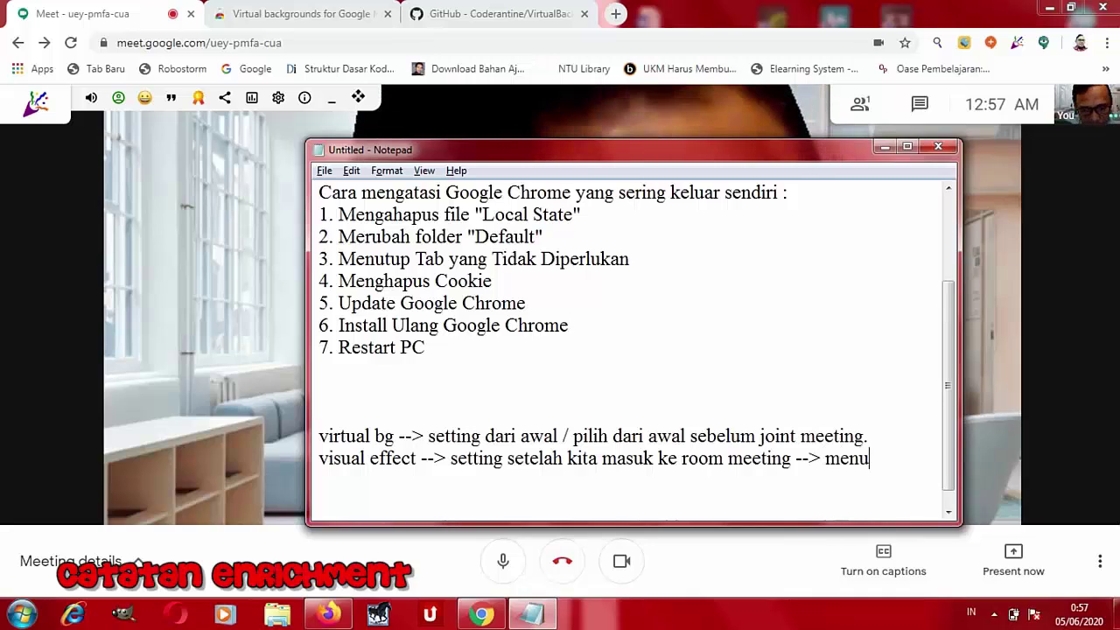
text( green)
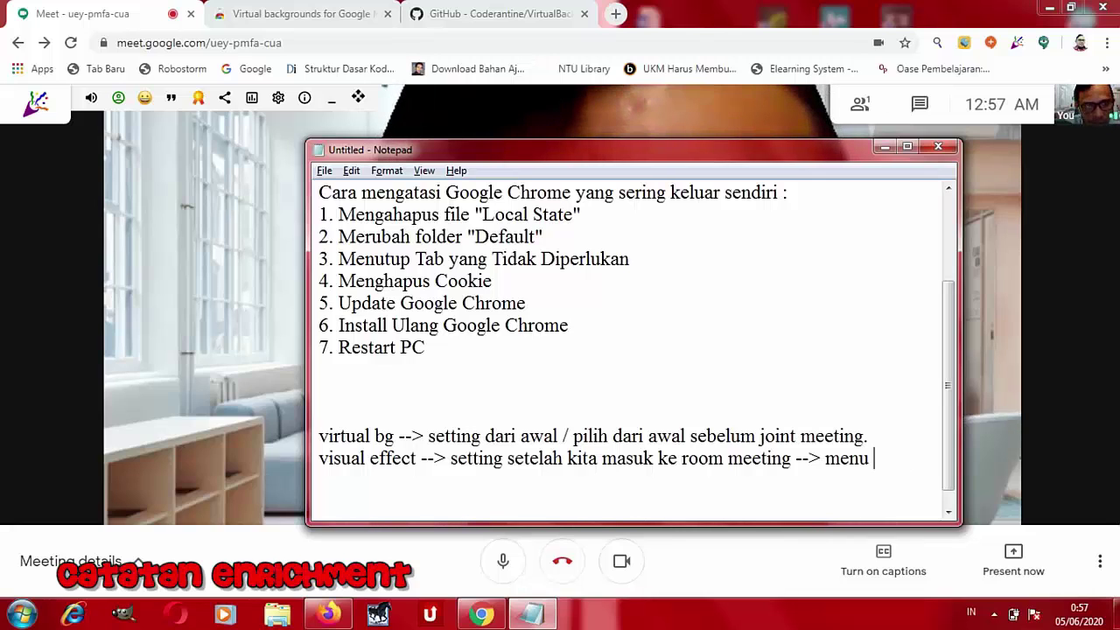
text(visual eff)
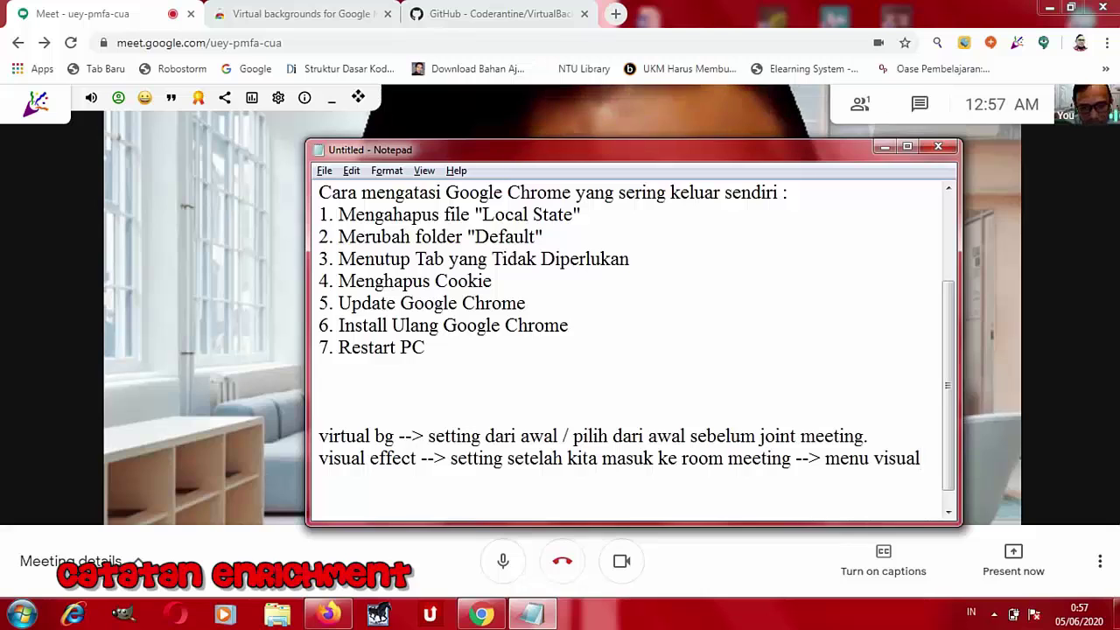
text(ec)
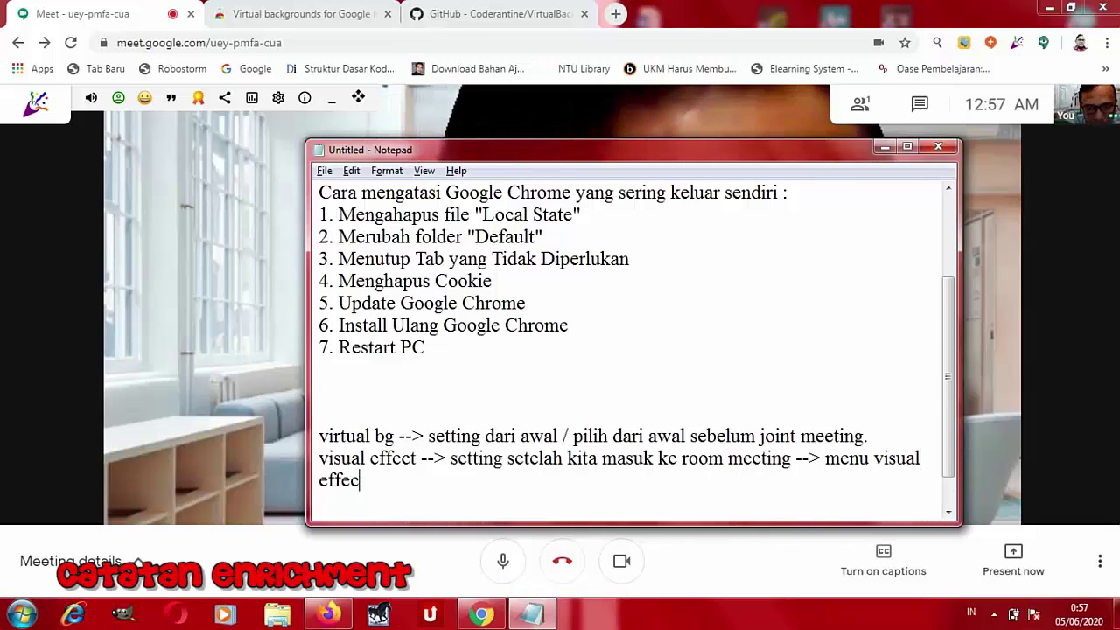
text(t yangb)
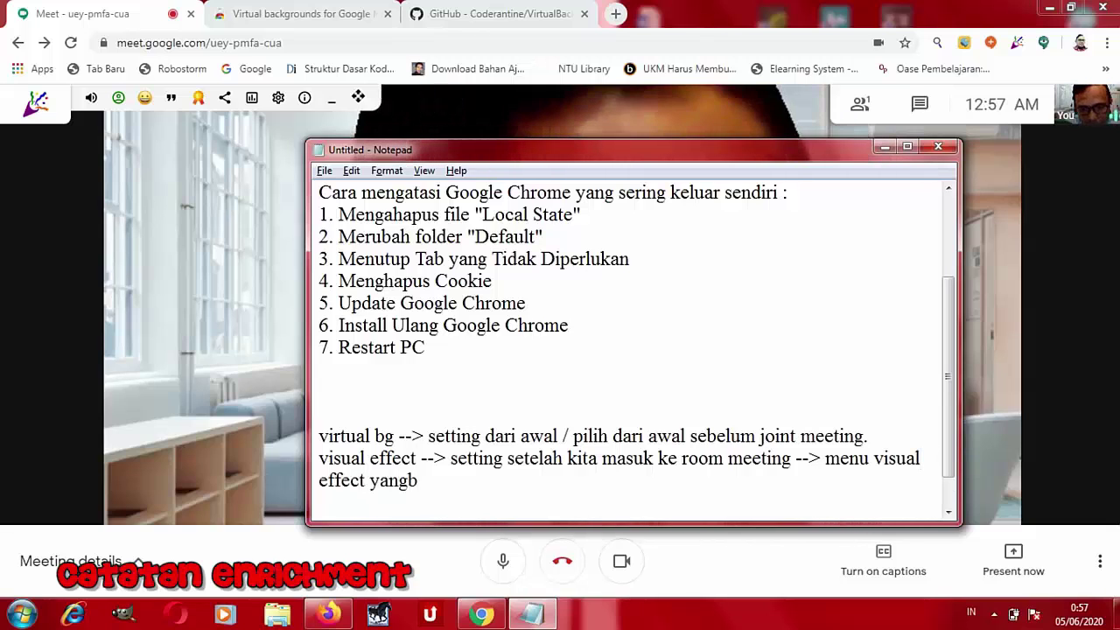
key(BackSpace)
text(ada d)
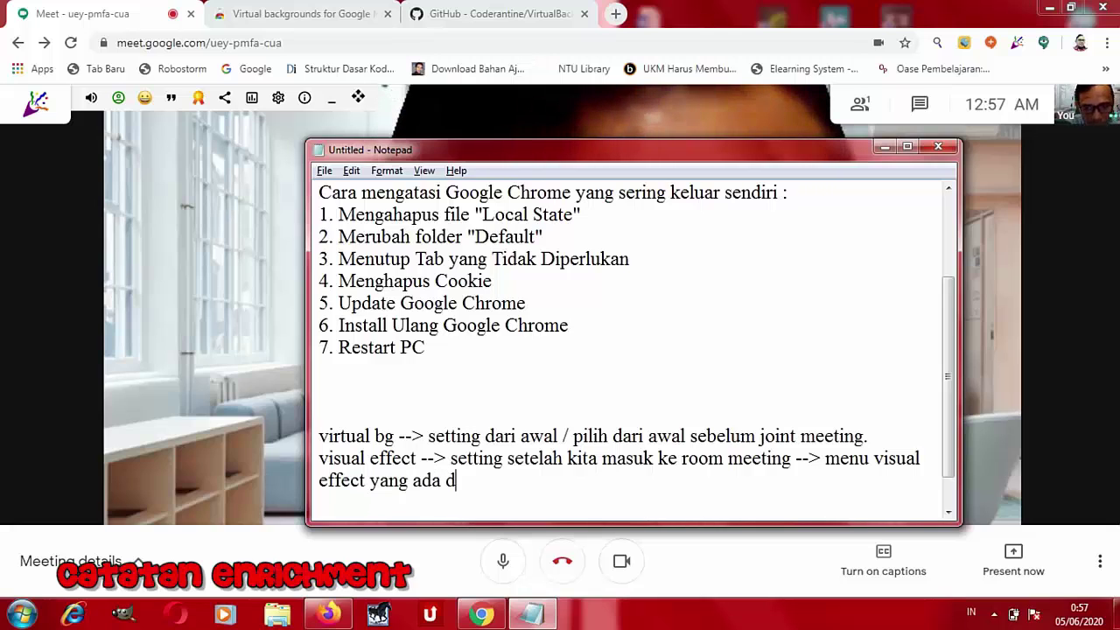
text(isebelah)
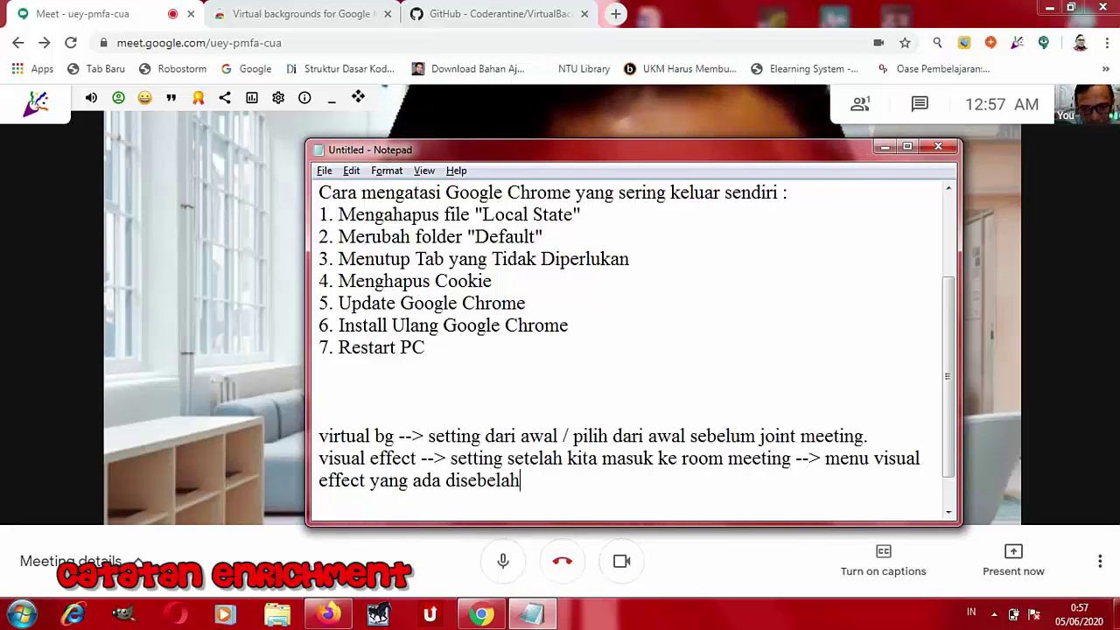
text( kiri )
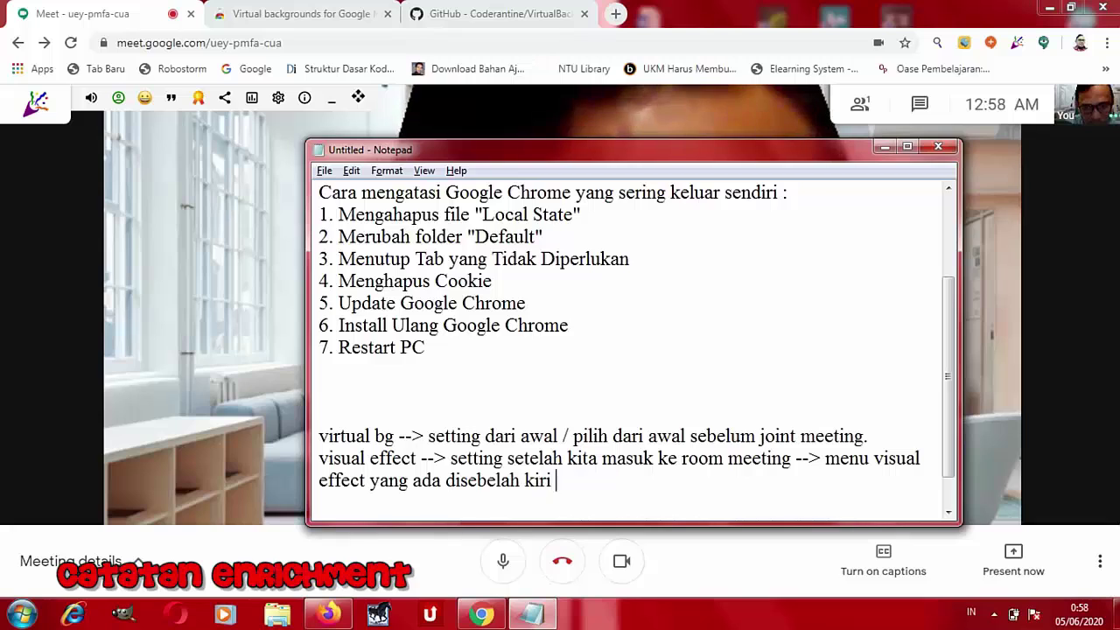
text(layar kita)
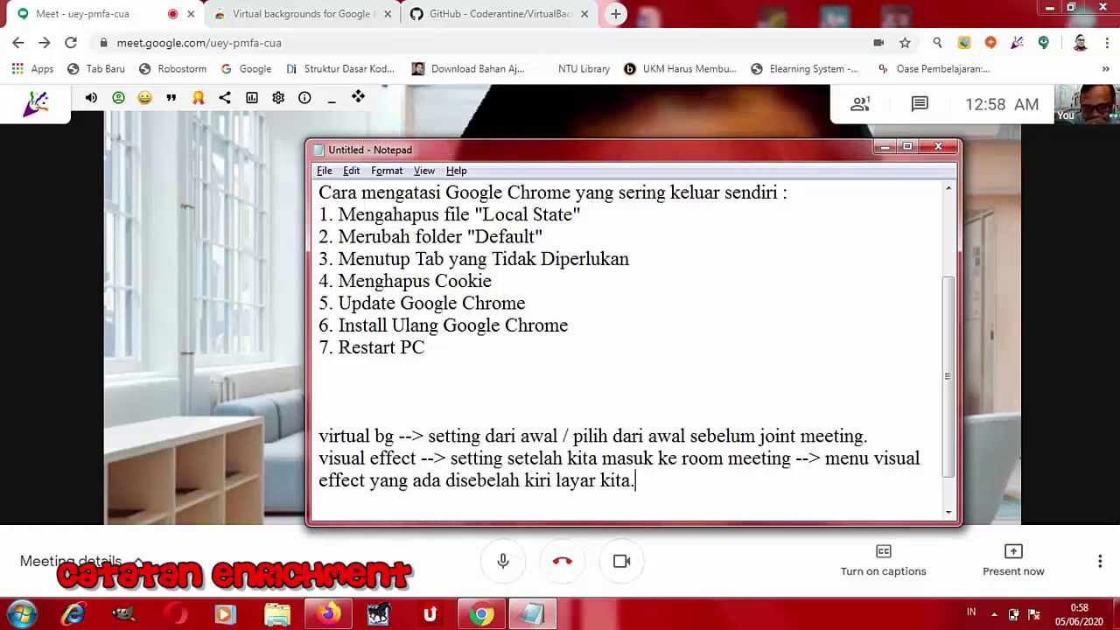
Finish the visual effect note with "--> green screen." and minimize the notes to return to the meeting
text(.)
key(BackSpace)
text(-->)
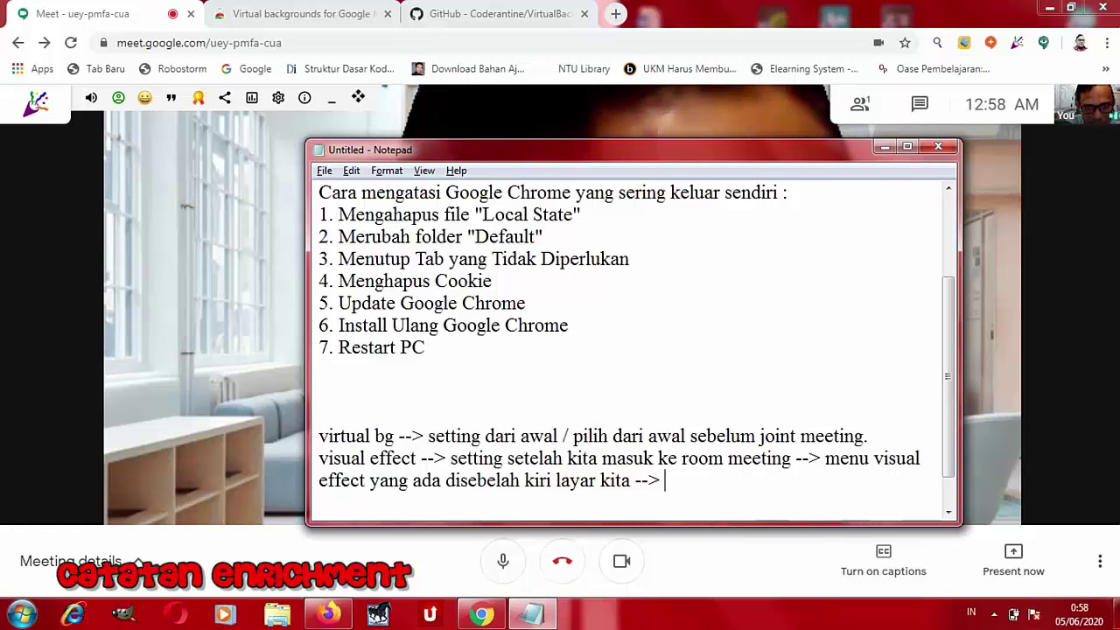
text(gr)
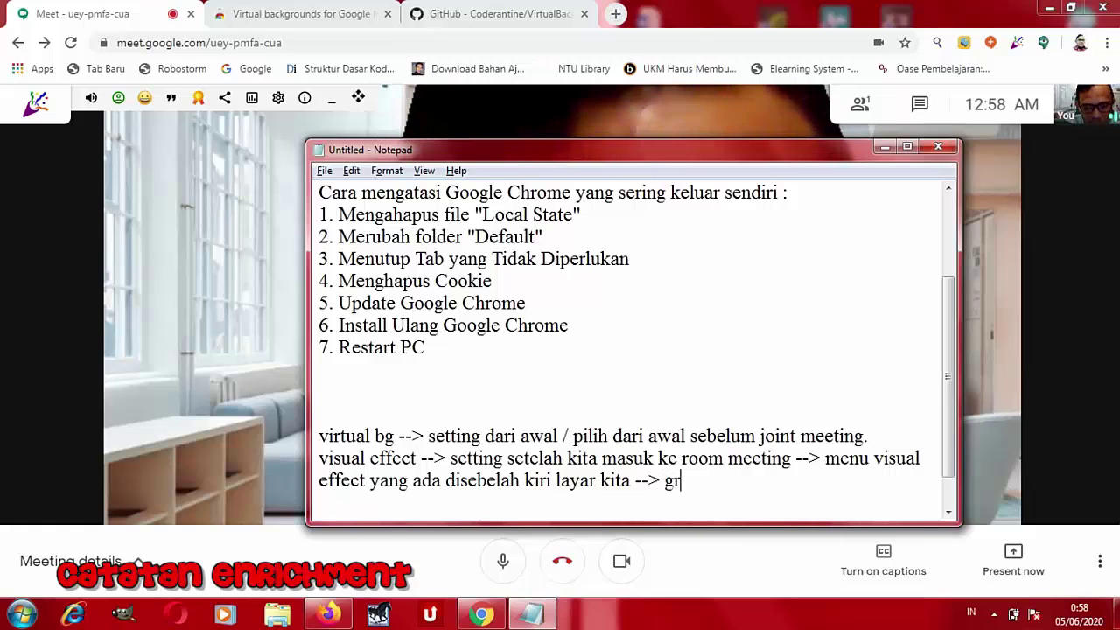
text(een scr)
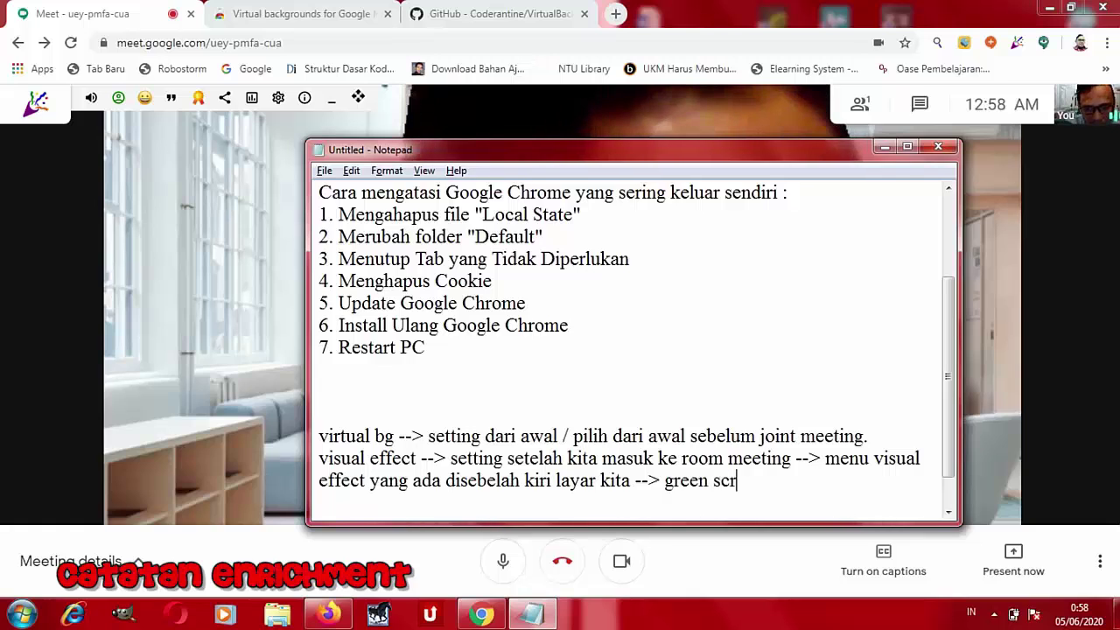
text(een)
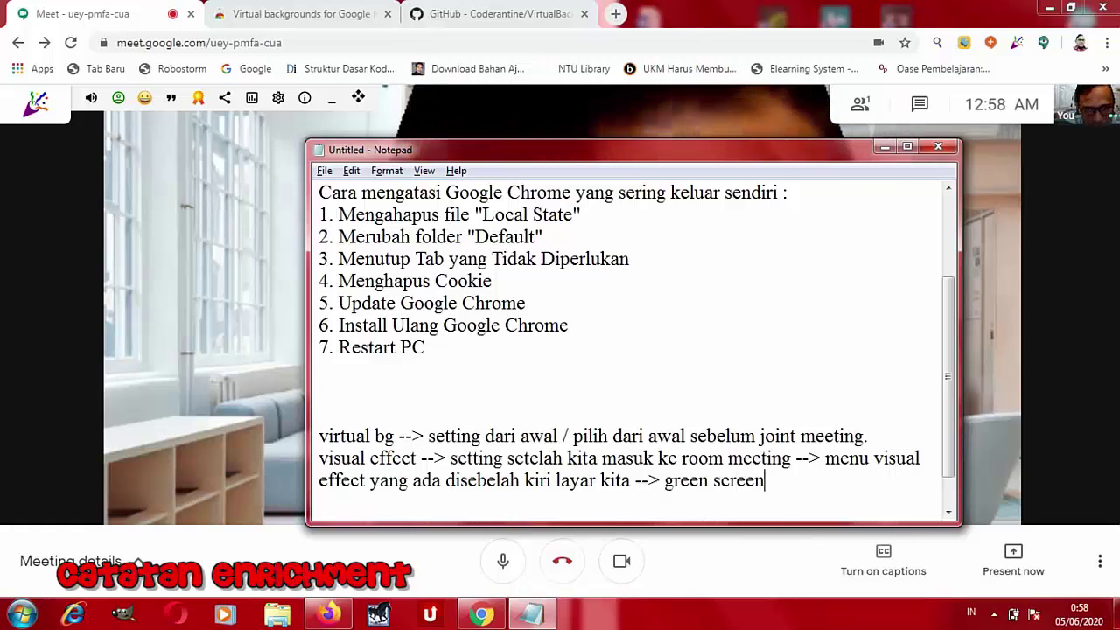
text(.)
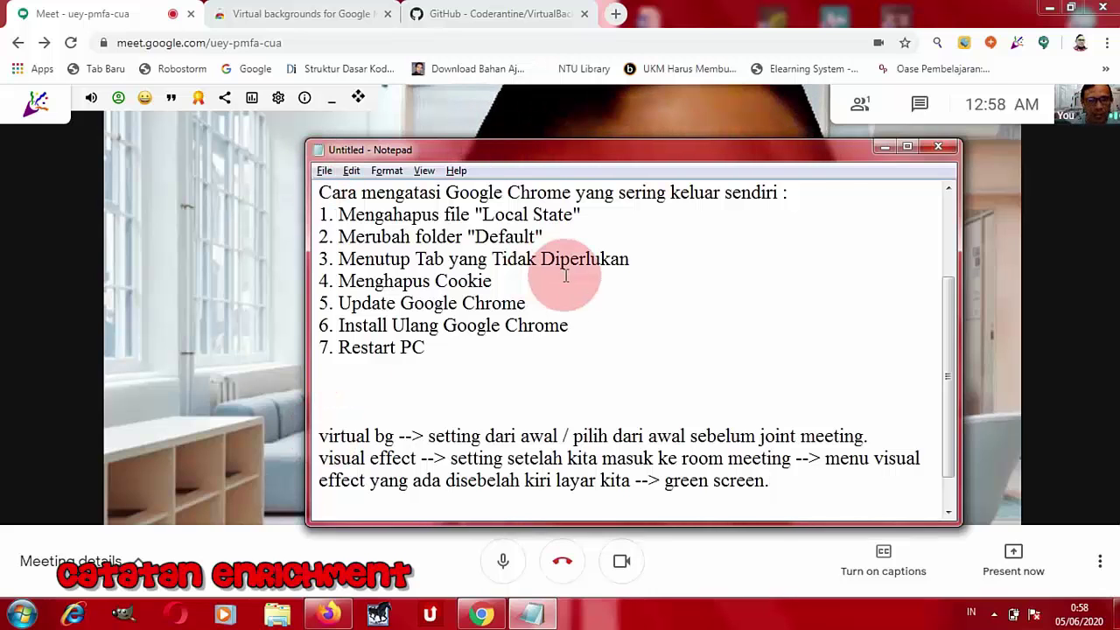
click(885, 147)
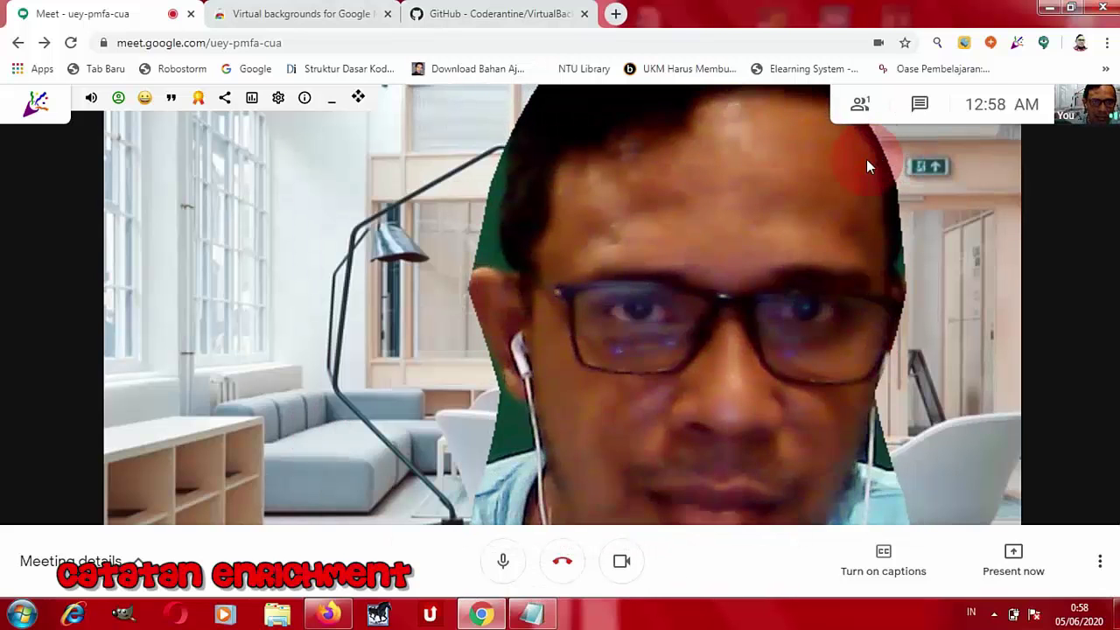